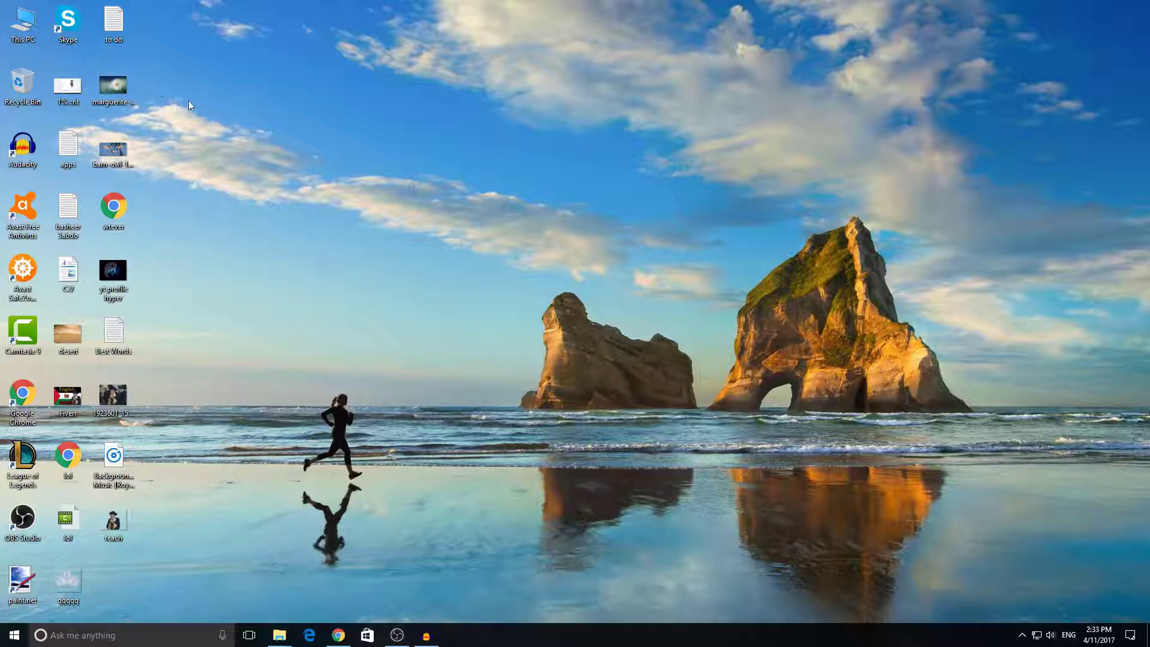
# - Open the desktop image marguerite-daisy-beautiful-beauty.jpg in paint.net
pyautogui.rightClick(118, 88)
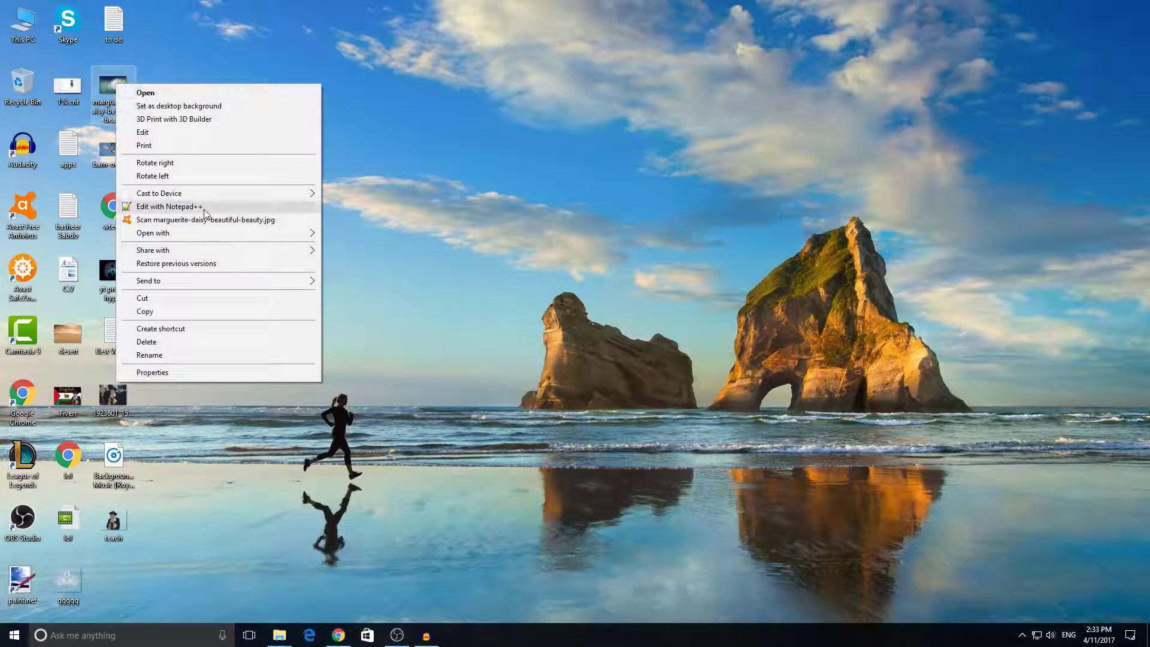
pyautogui.moveTo(210, 233)
pyautogui.click(361, 246)
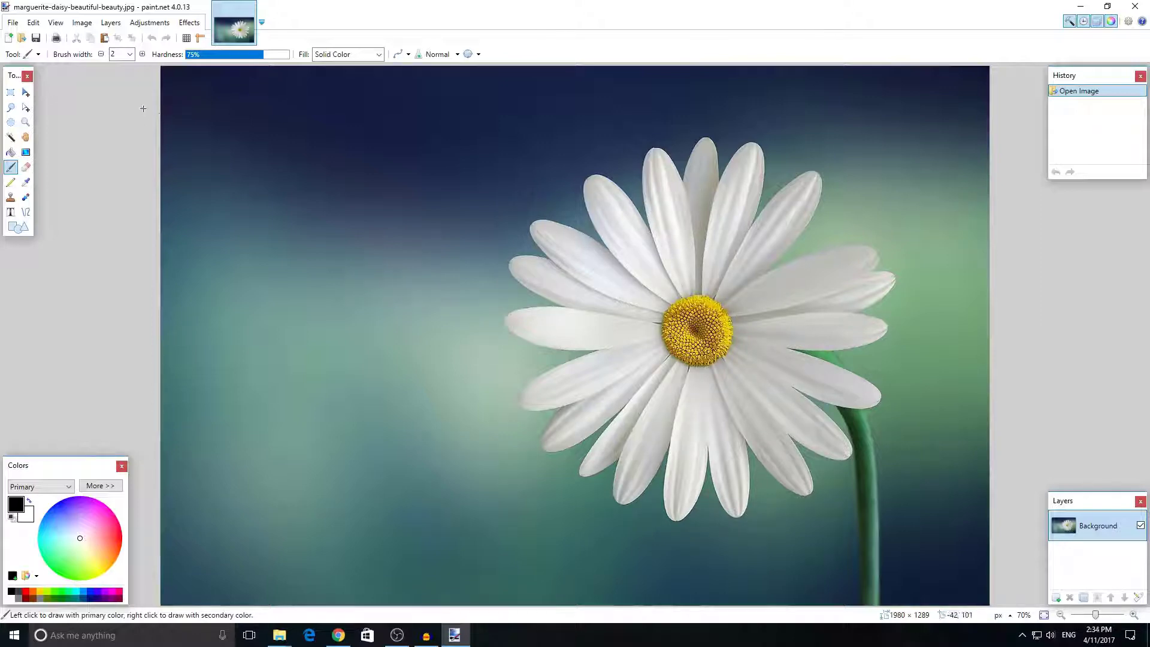
# - Select the dark blue background with the Magic Wand at 50% tolerance and erase it
pyautogui.click(11, 137)
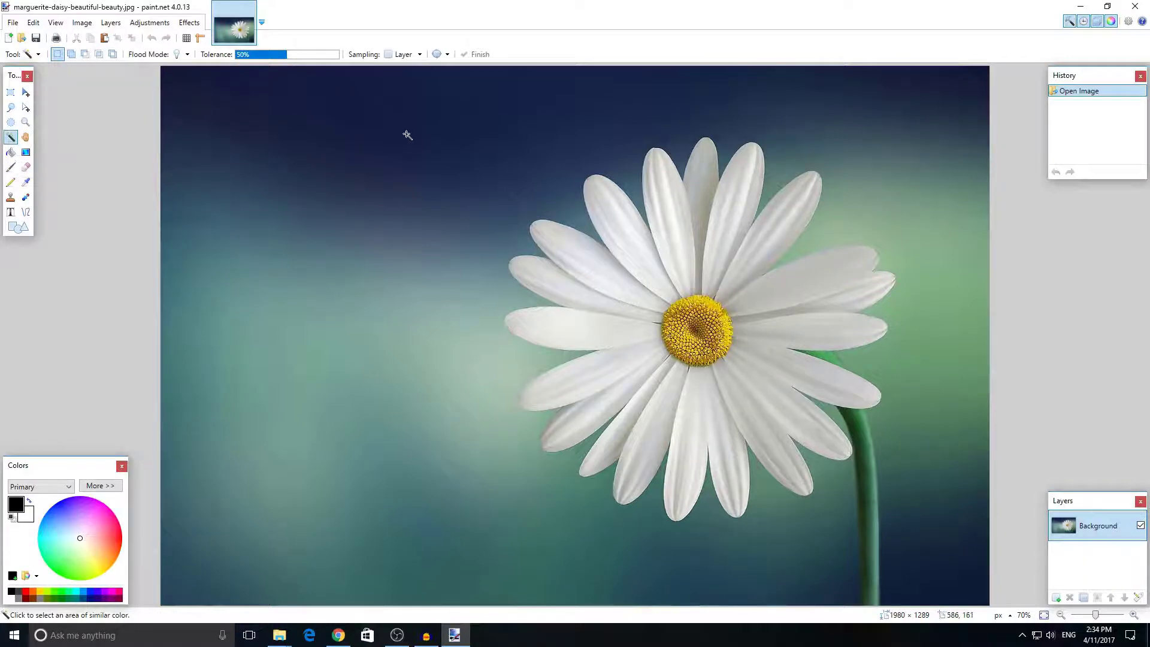
pyautogui.click(621, 235)
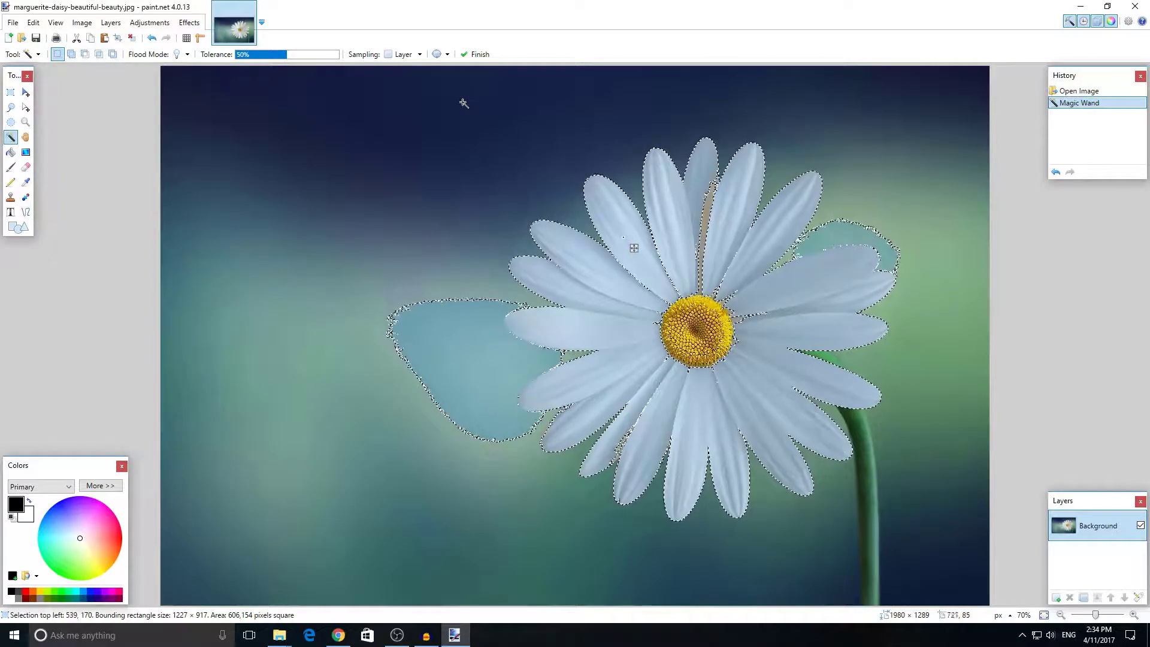
pyautogui.click(425, 103)
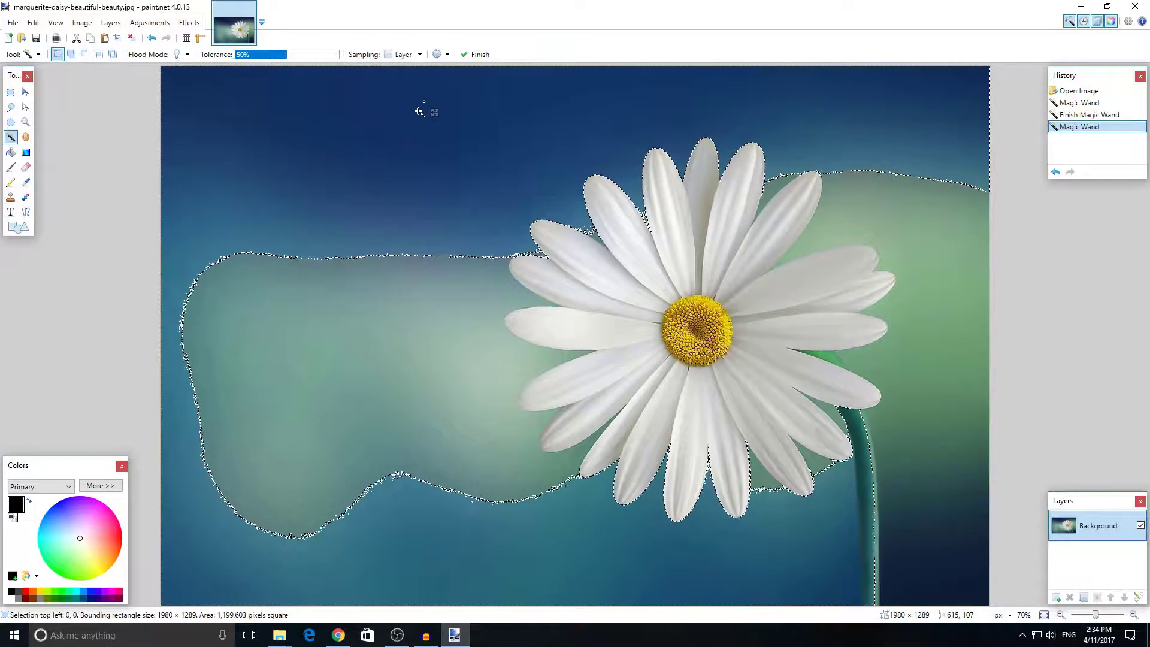
pyautogui.press('Delete')
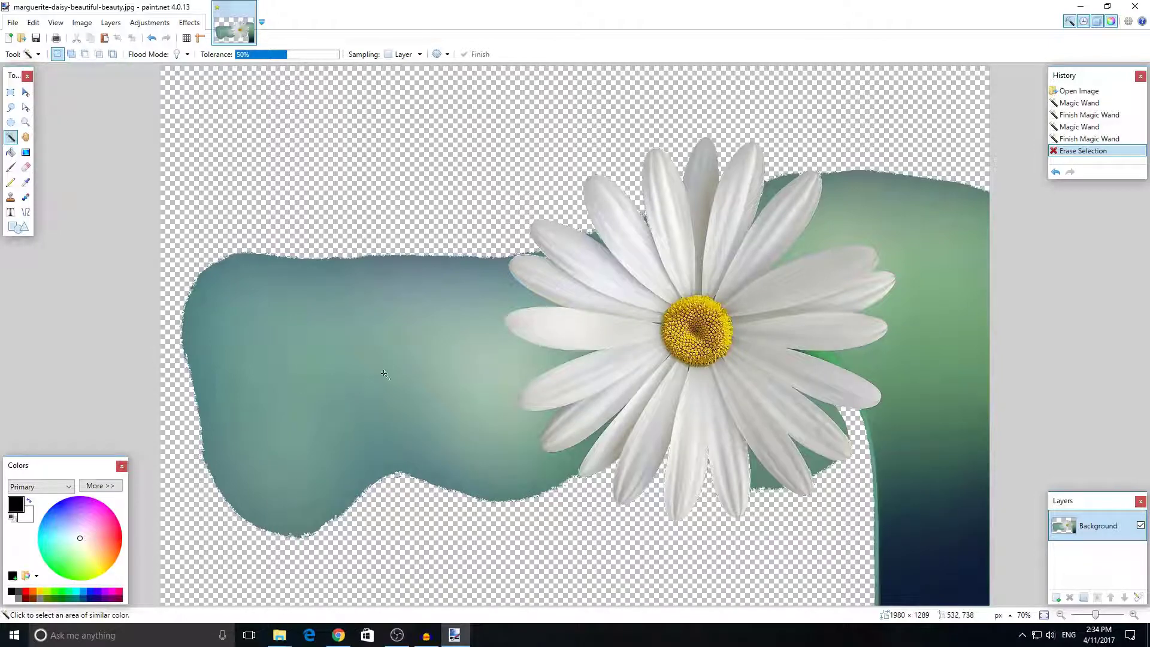
# - Select the large teal area left of the daisy with the Magic Wand, lower the tolerance to 24%, and erase it
pyautogui.click(368, 335)
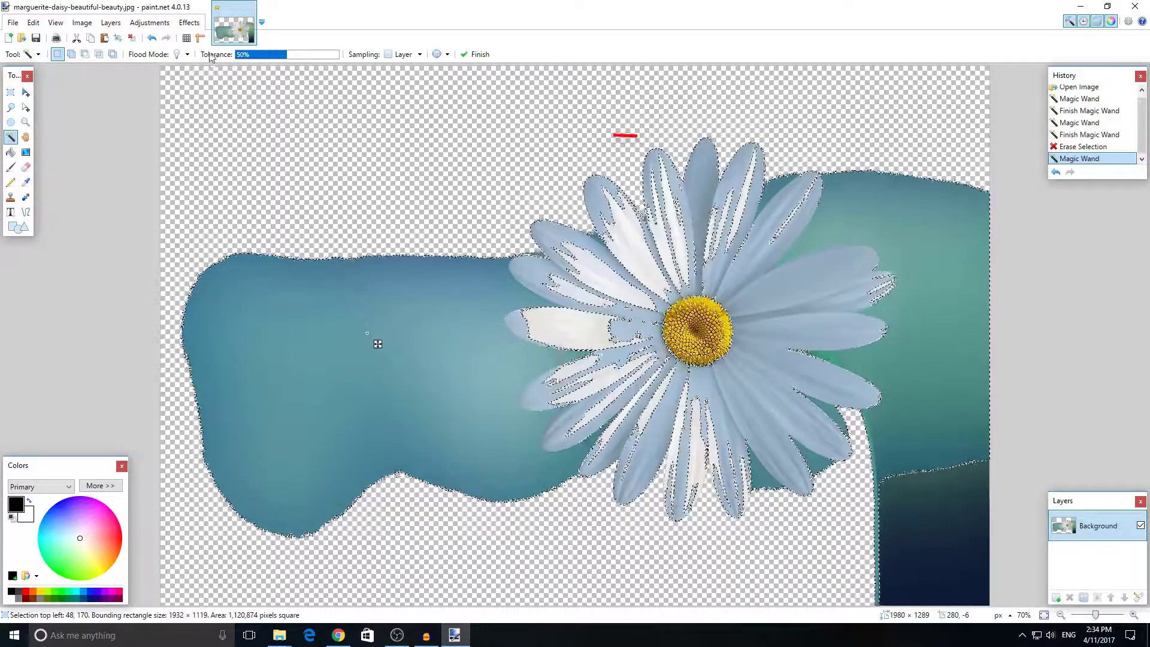
pyautogui.click(270, 55)
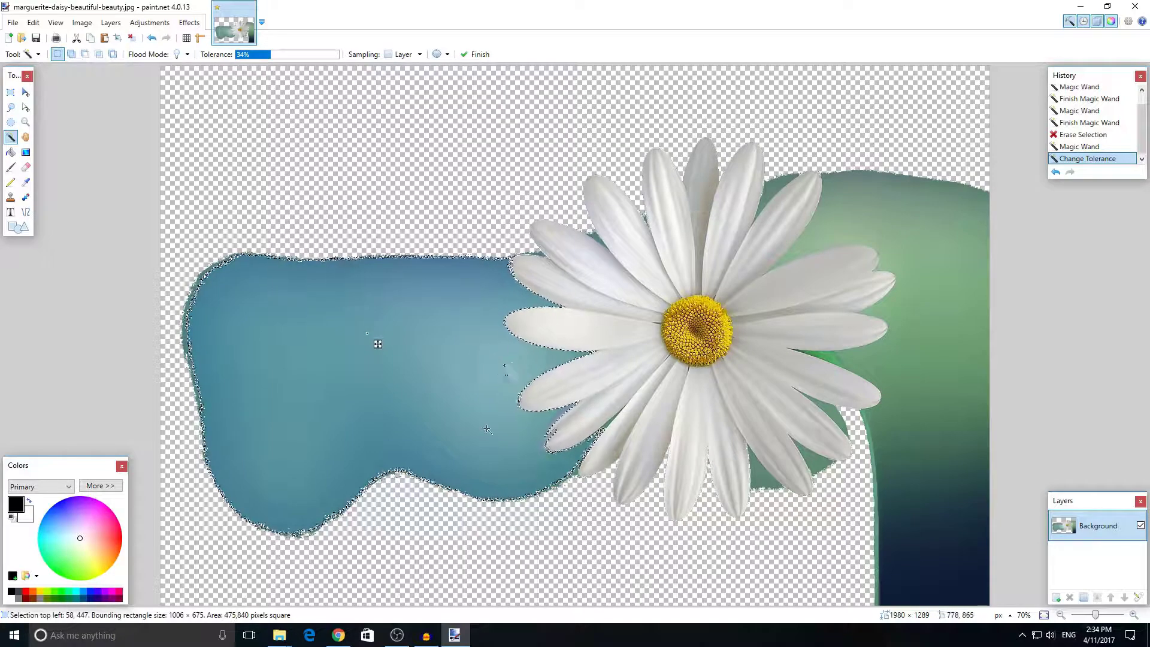
pyautogui.click(264, 54)
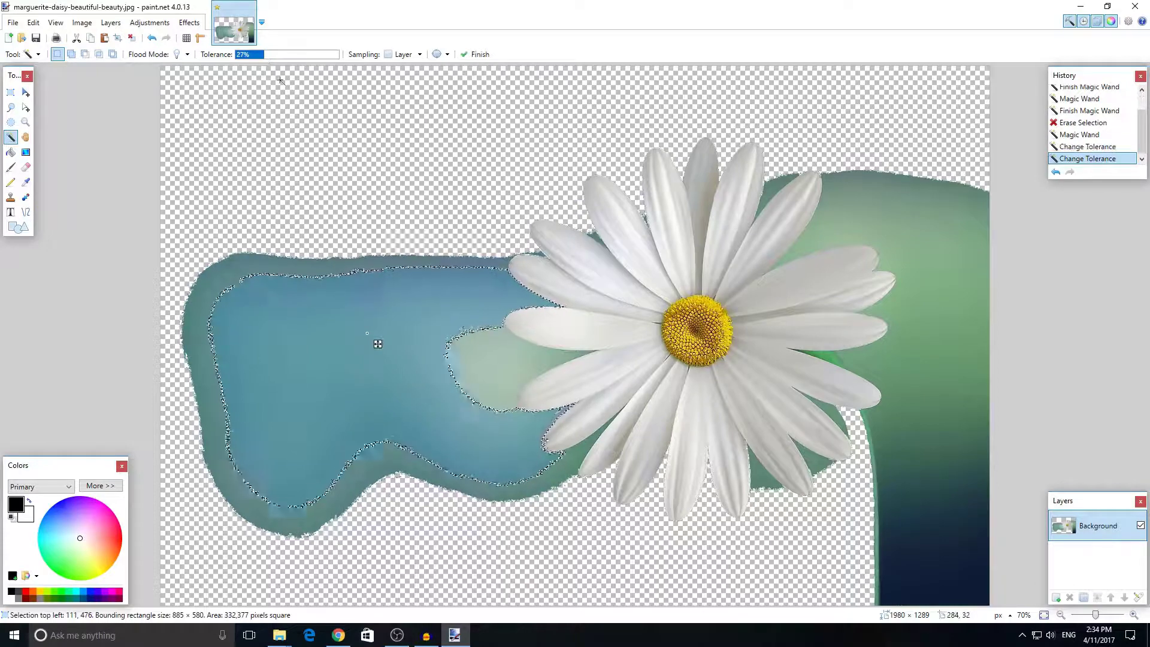
pyautogui.click(269, 55)
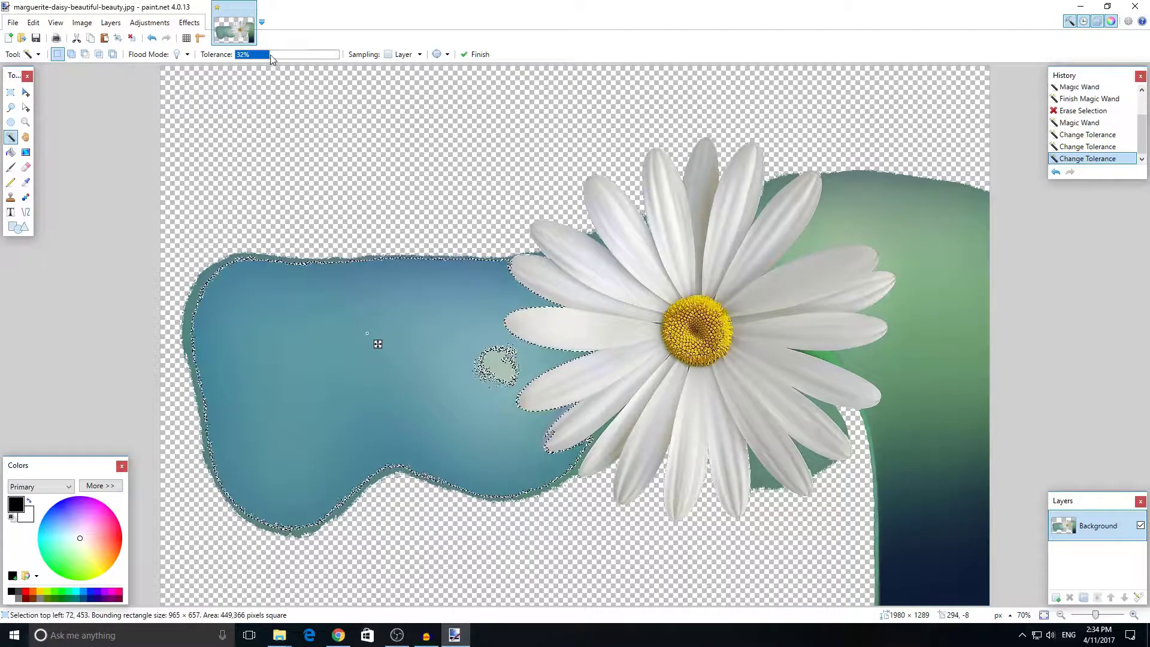
pyautogui.moveTo(269, 53); pyautogui.dragTo(264, 53)
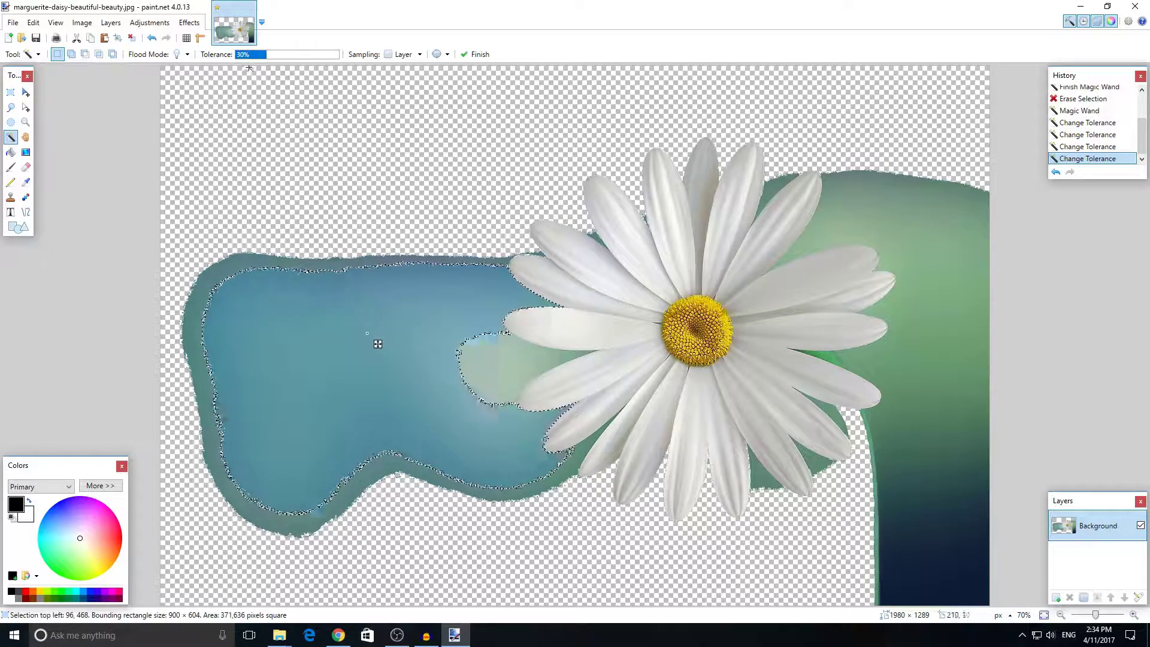
pyautogui.moveTo(266, 54); pyautogui.dragTo(260, 54)
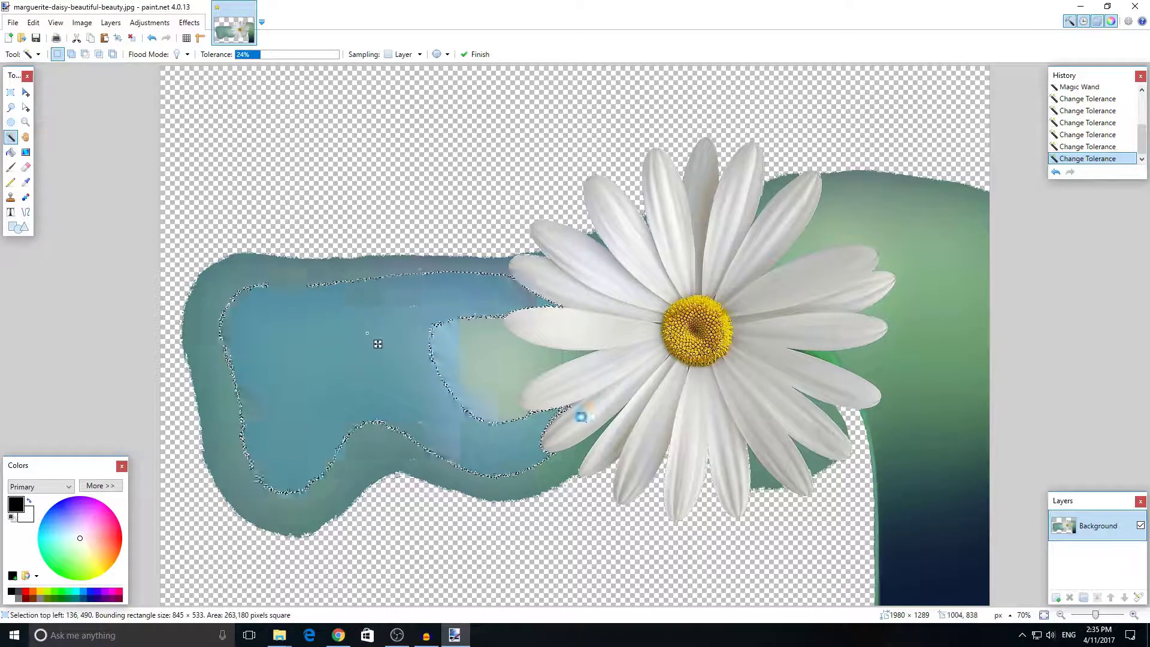
pyautogui.press('Delete')
# - Erase the pale green patch beside the left petals at 19% tolerance and the small wedge between those petals at 34%
pyautogui.click(509, 365)
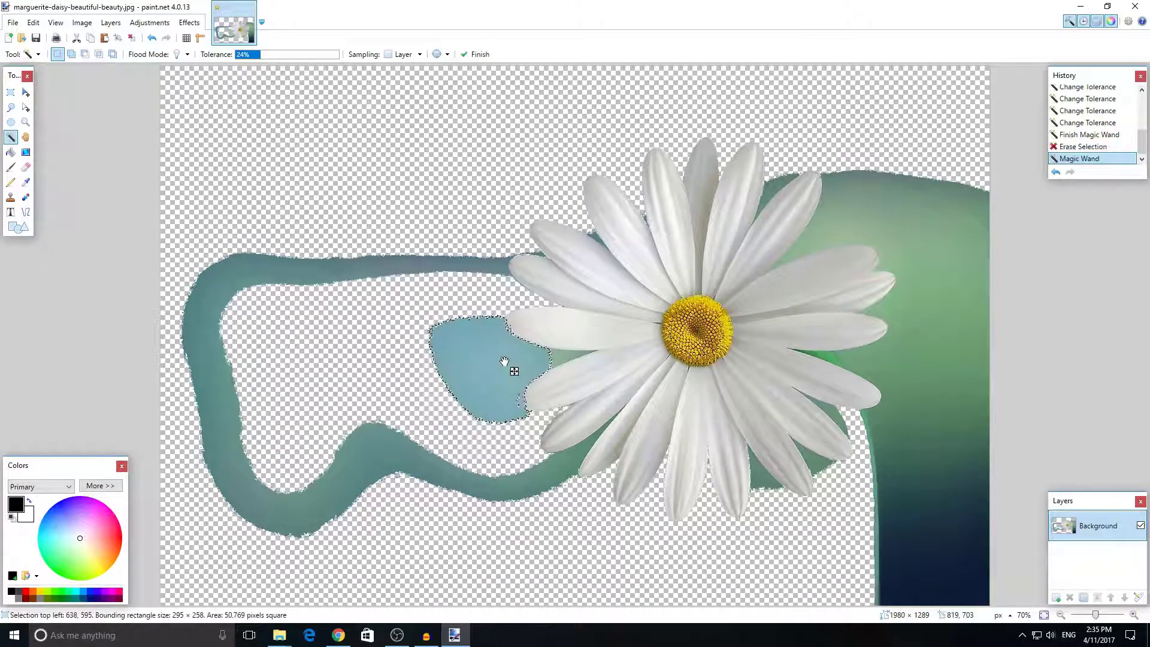
pyautogui.click(254, 55)
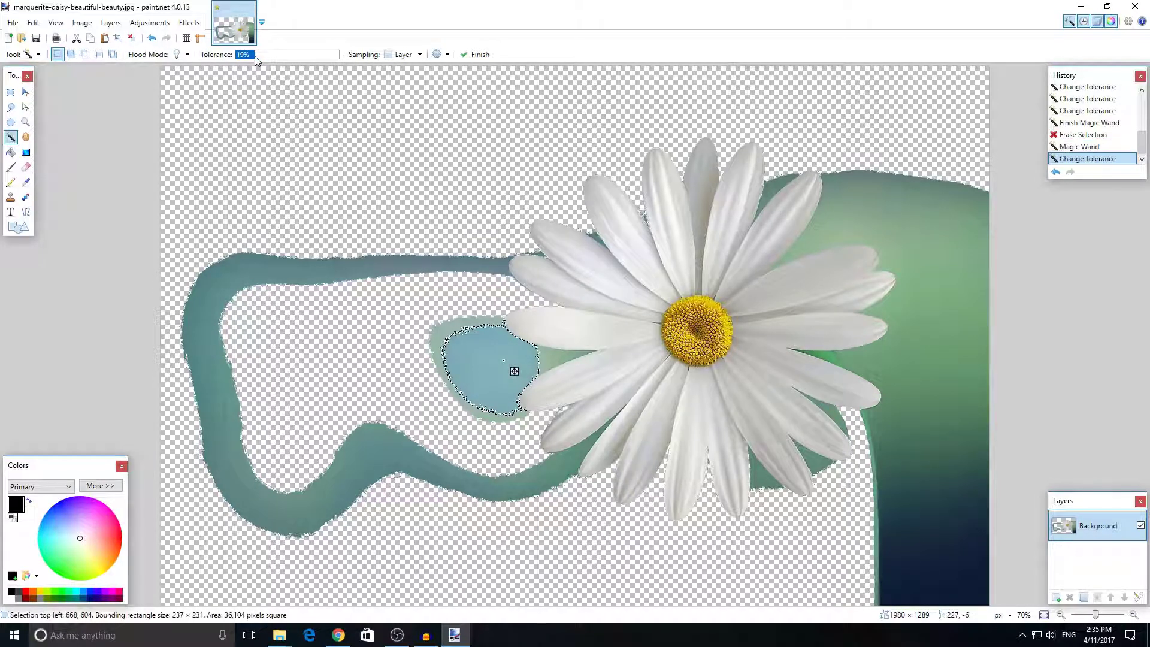
pyautogui.press('Delete')
pyautogui.click(555, 356)
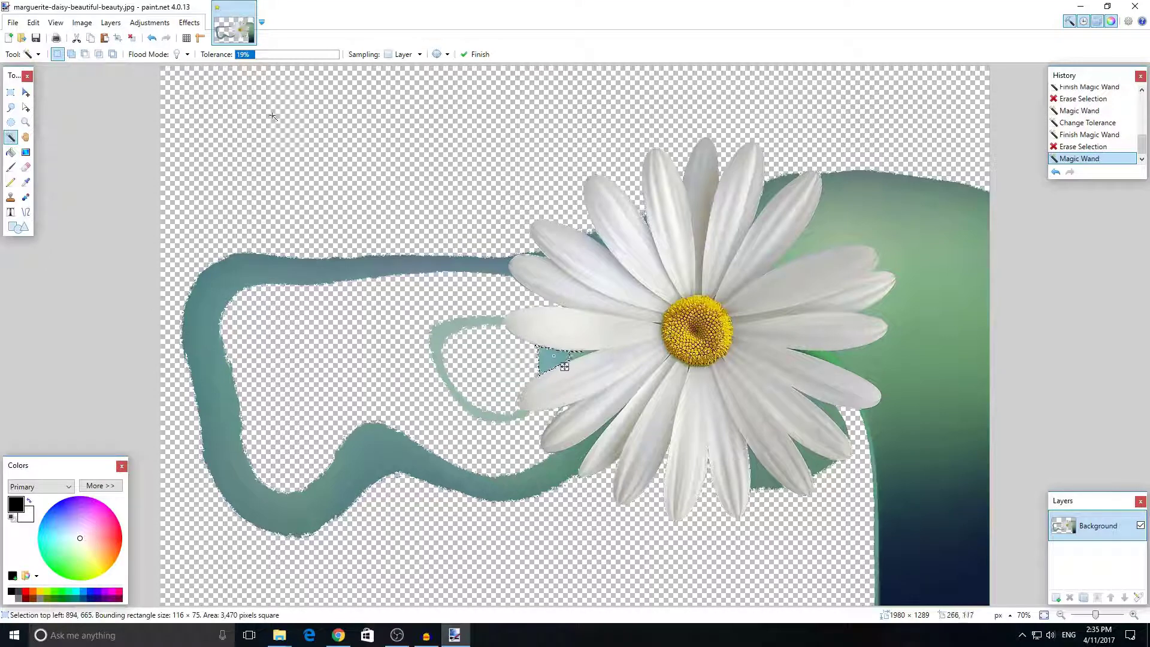
pyautogui.click(270, 53)
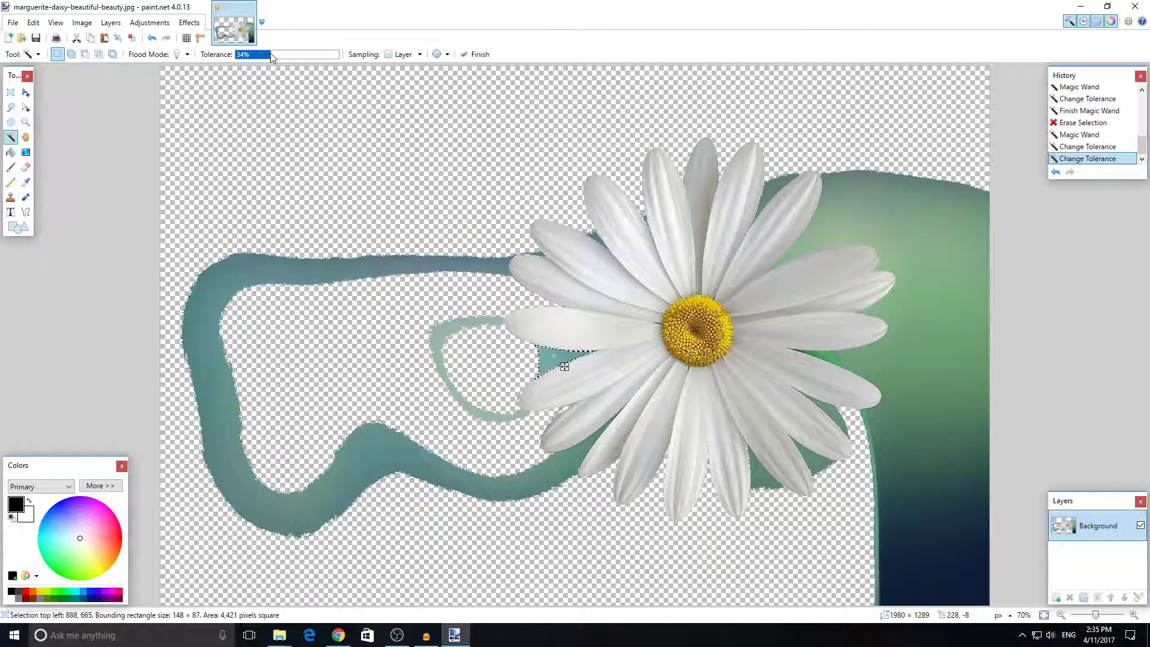
pyautogui.press('Delete')
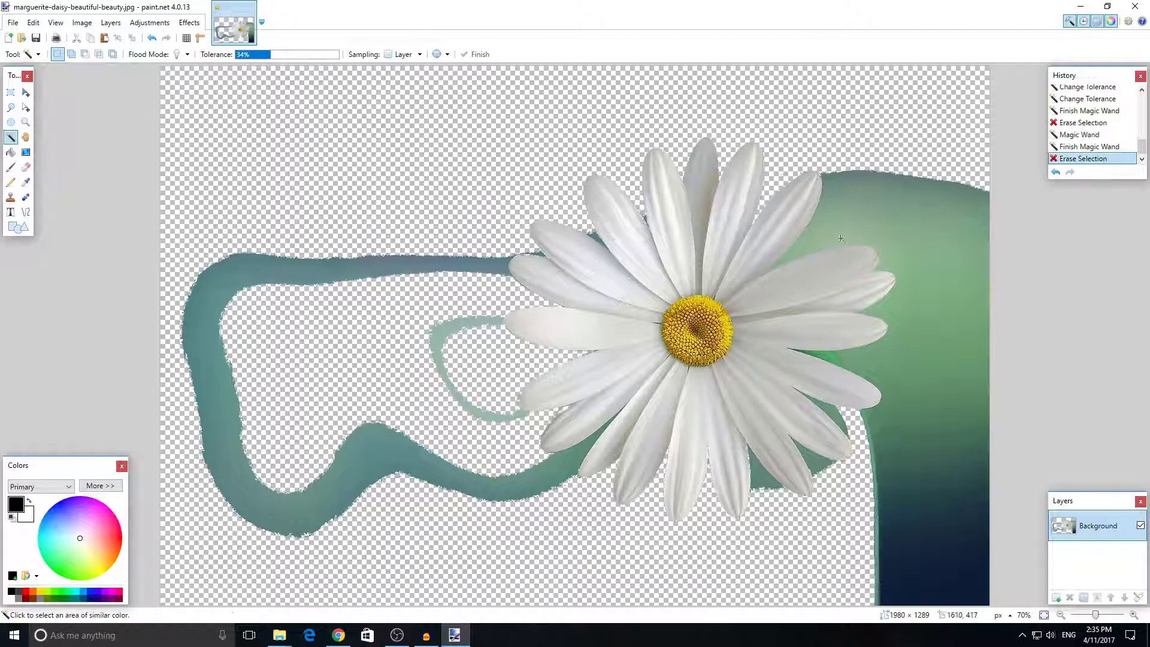
# - Try erasing the green area beside the upper-right petals with the Magic Wand at 24% tolerance, and undo the erase
pyautogui.click(842, 263)
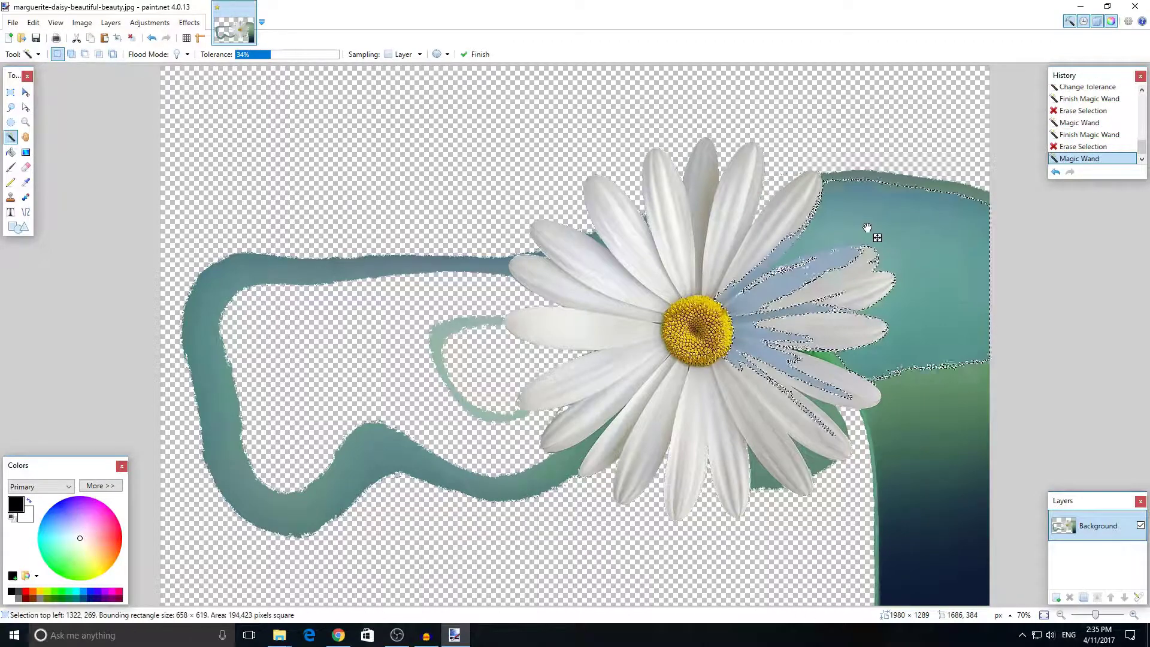
pyautogui.click(261, 56)
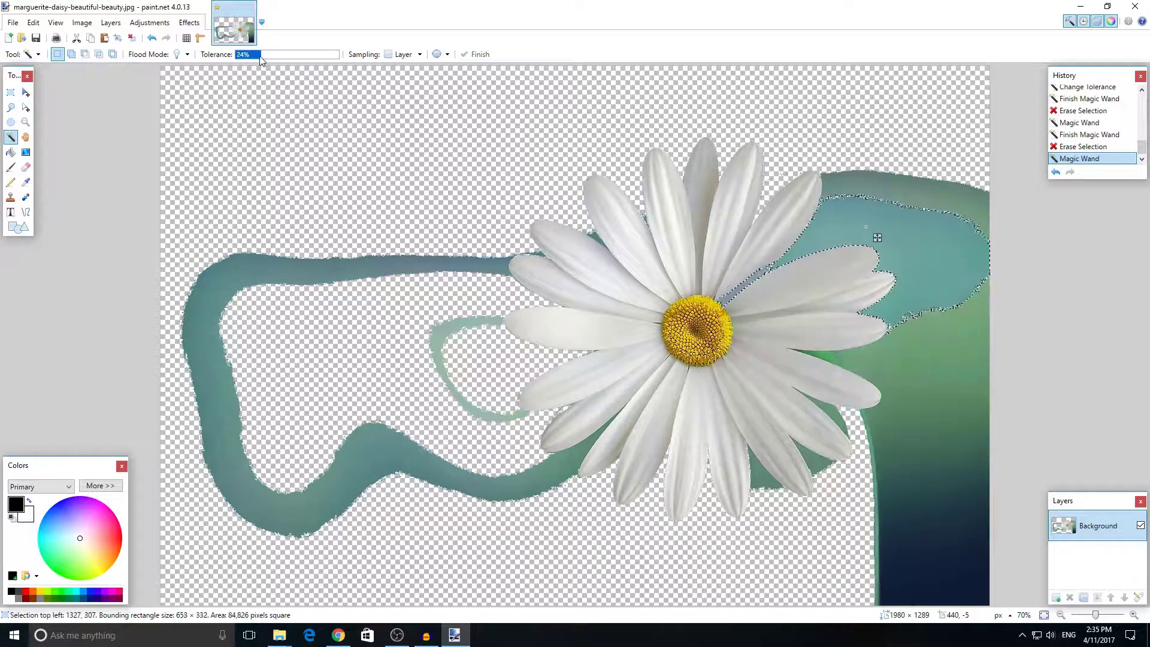
pyautogui.press('Delete')
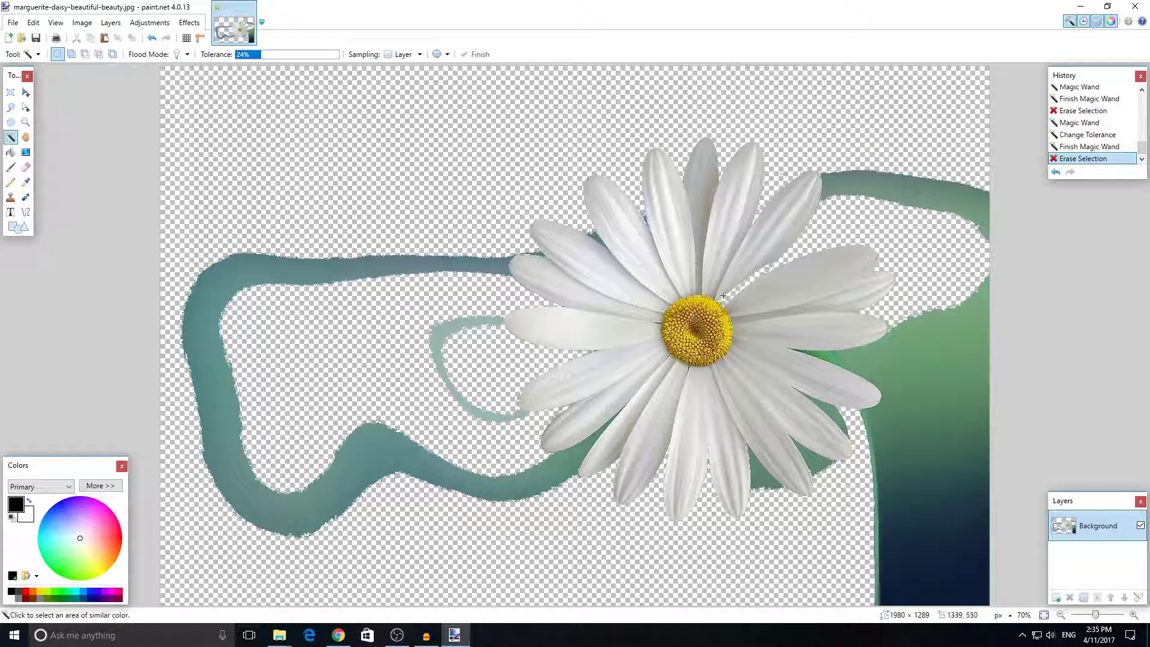
pyautogui.click(1055, 173)
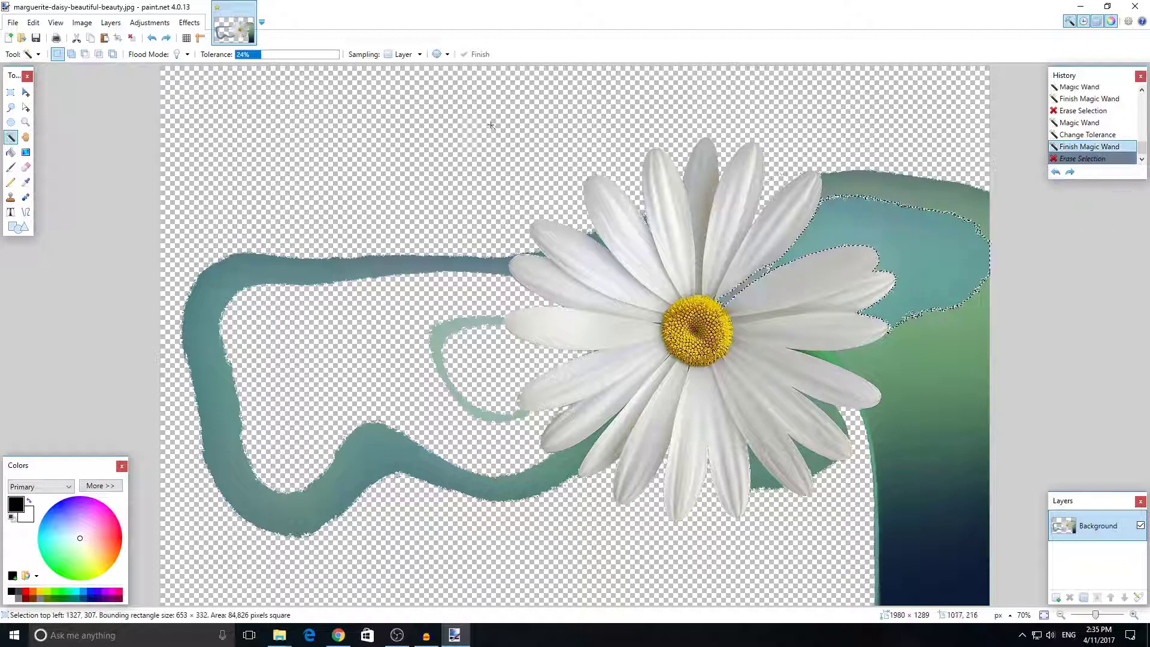
# - Set the Magic Wand tolerance to 16% and erase the green areas beside and above the upper-right petals
pyautogui.moveTo(259, 60); pyautogui.dragTo(255, 57)
pyautogui.click(958, 210)
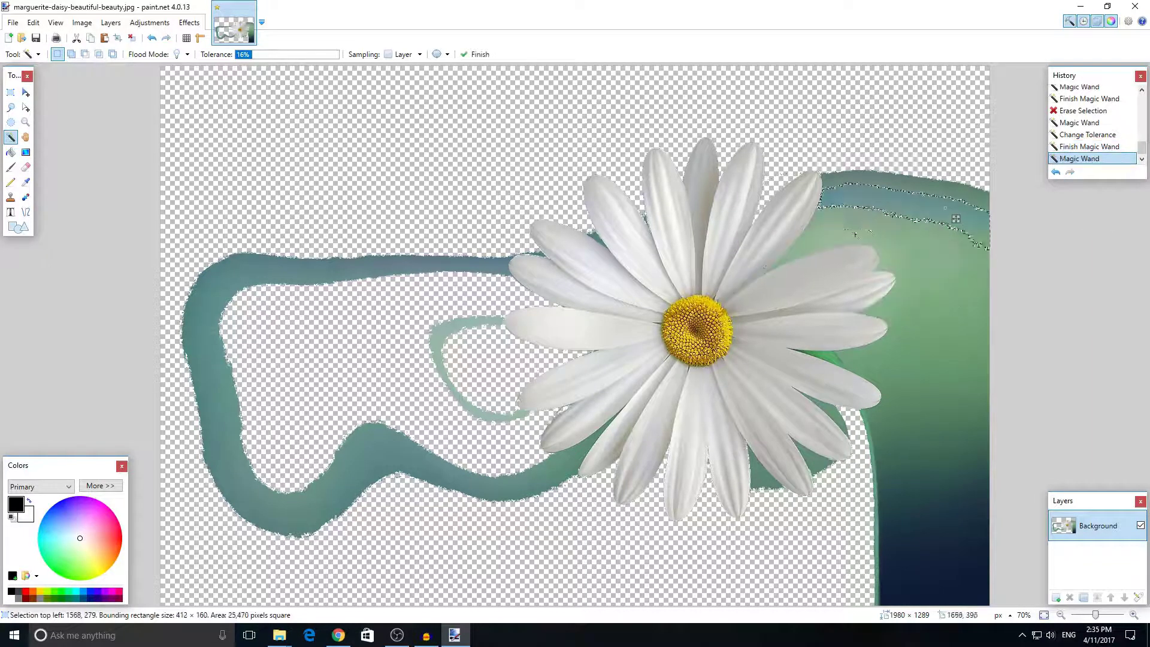
pyautogui.click(859, 254)
pyautogui.click(794, 270)
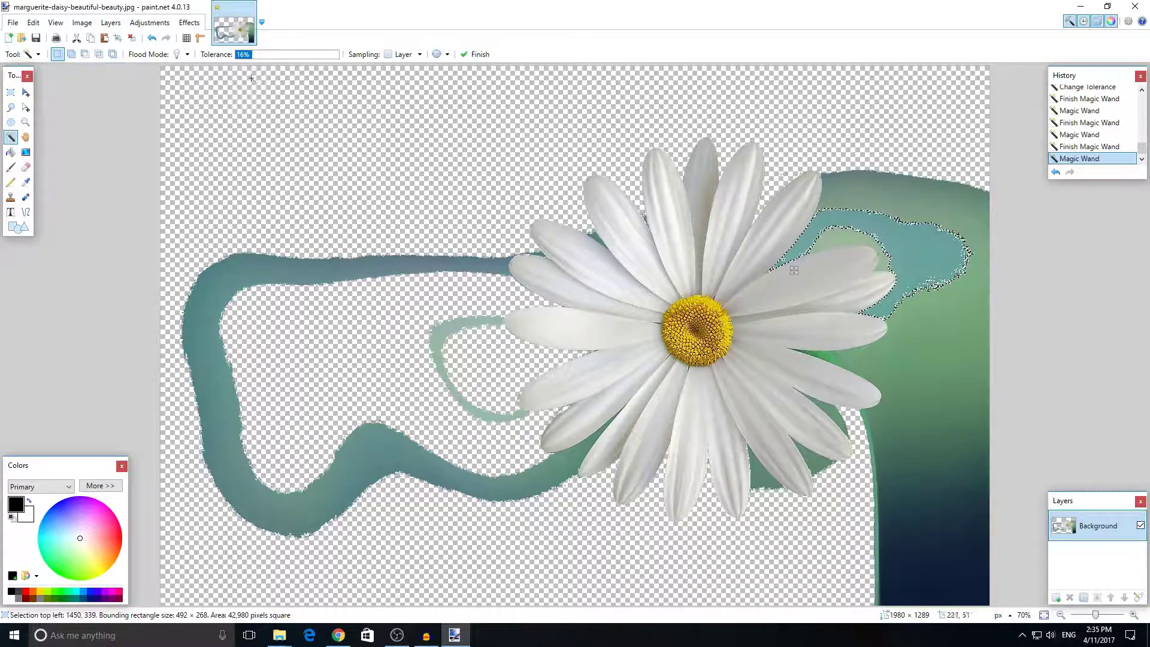
pyautogui.press('Delete')
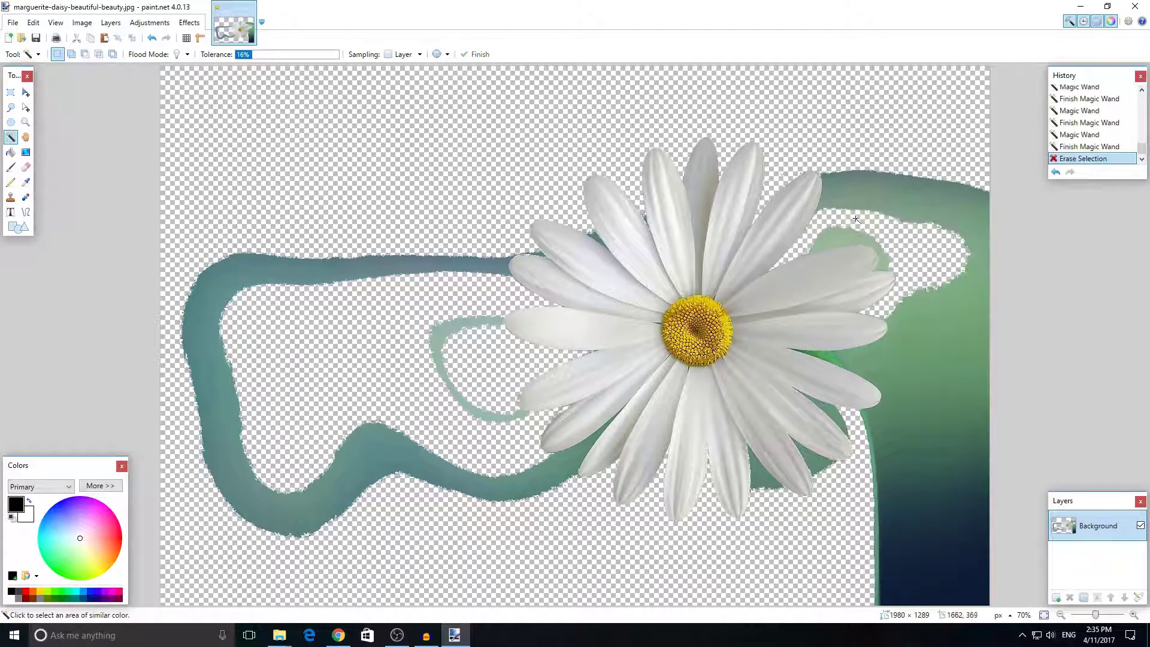
pyautogui.click(848, 201)
pyautogui.press('Delete')
# - Erase the thin teal strip above the upper-right petals, redoing the selection with the Magic Wand tolerance at 30%
pyautogui.click(859, 176)
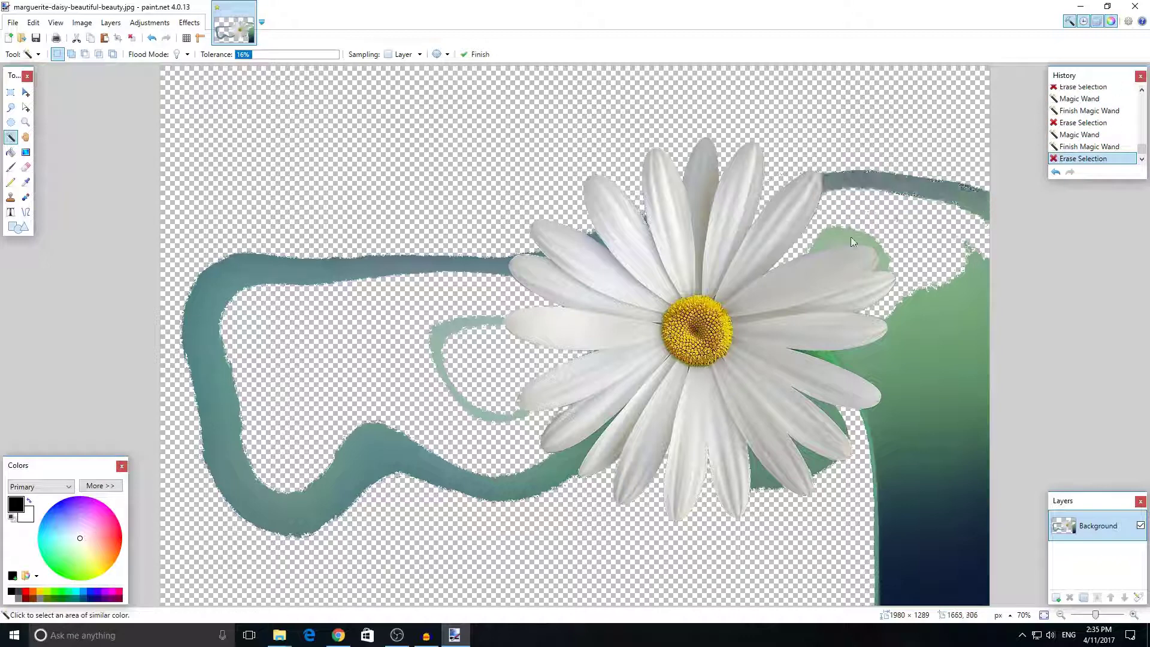
pyautogui.press('Delete')
pyautogui.hotkey('ctrl', 'z')
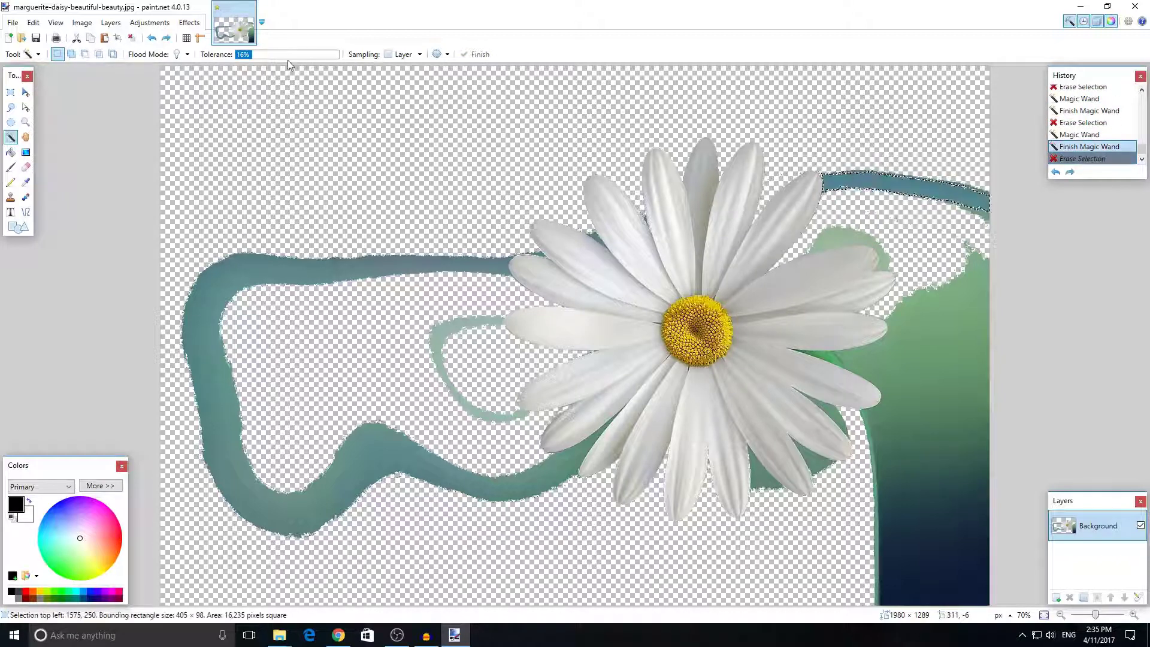
pyautogui.click(868, 184)
pyautogui.press('Delete')
# - Erase the pale green patch behind the upper-right petals and the wide green band right of the daisy at 23% tolerance
pyautogui.click(839, 237)
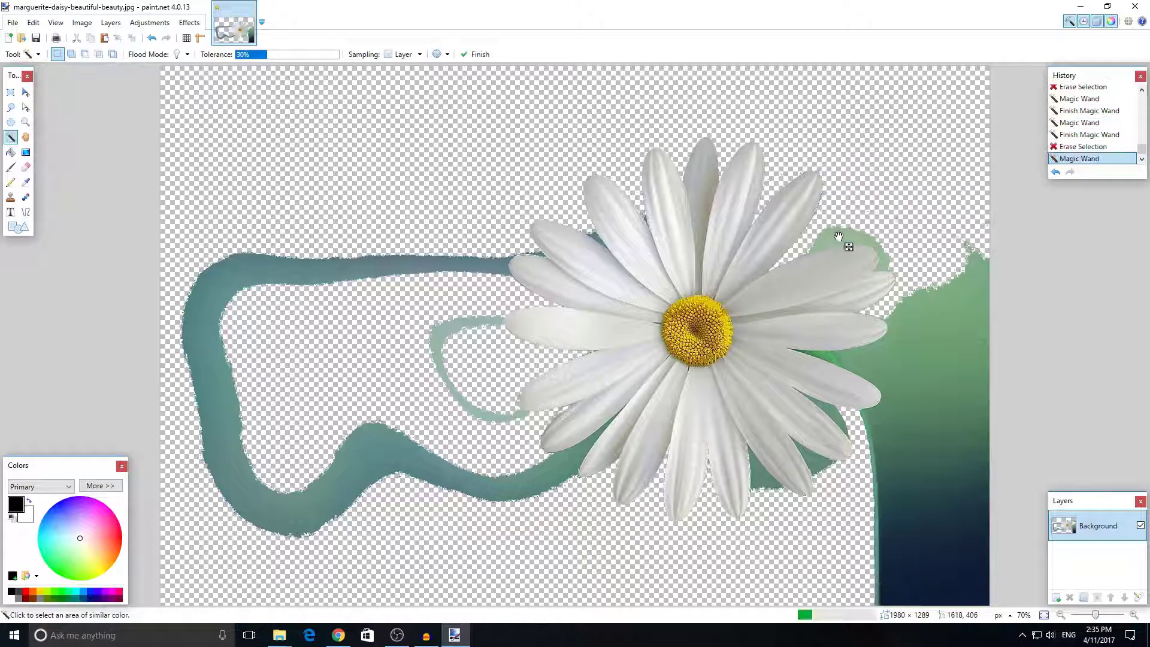
pyautogui.click(259, 54)
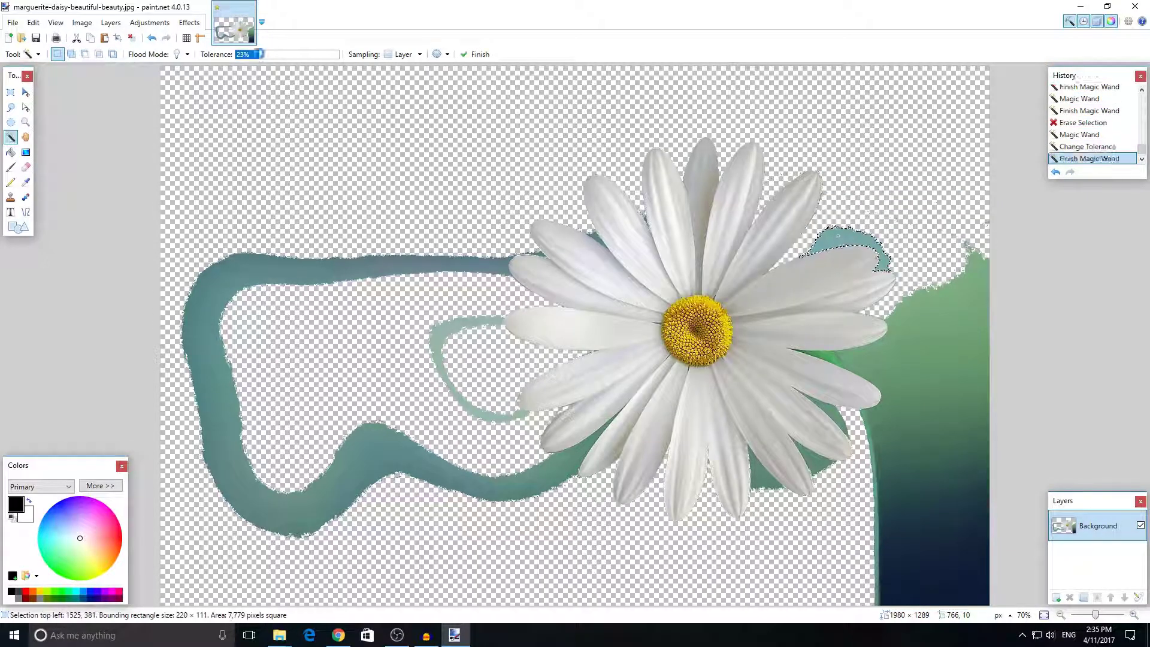
pyautogui.press('Delete')
pyautogui.click(941, 382)
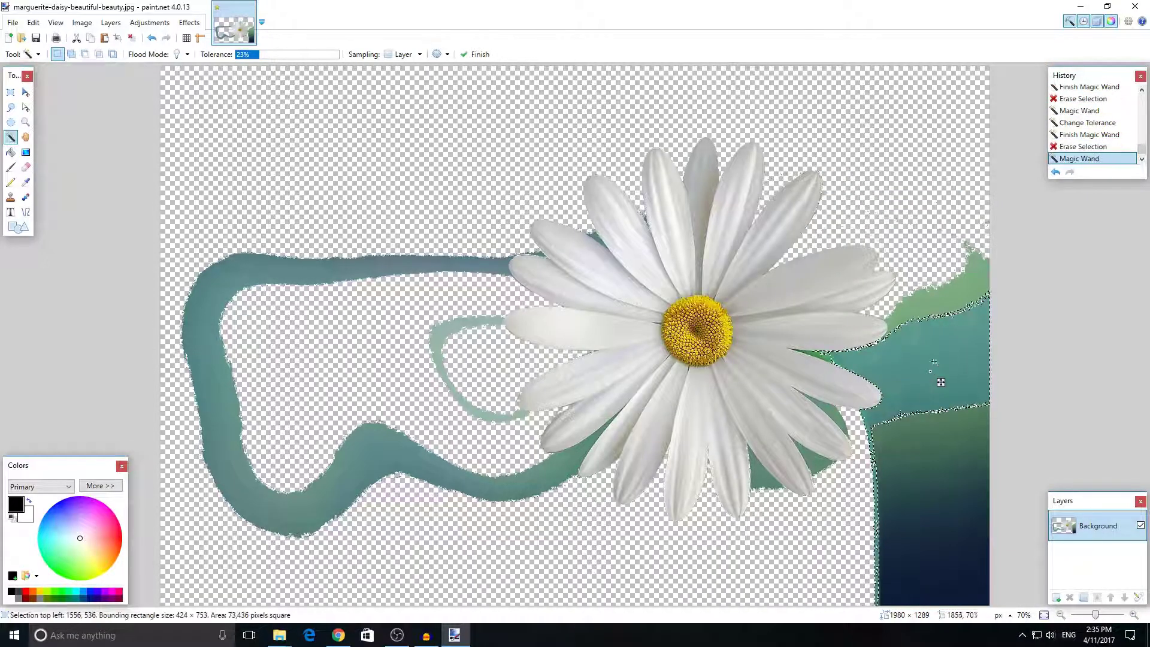
pyautogui.press('Delete')
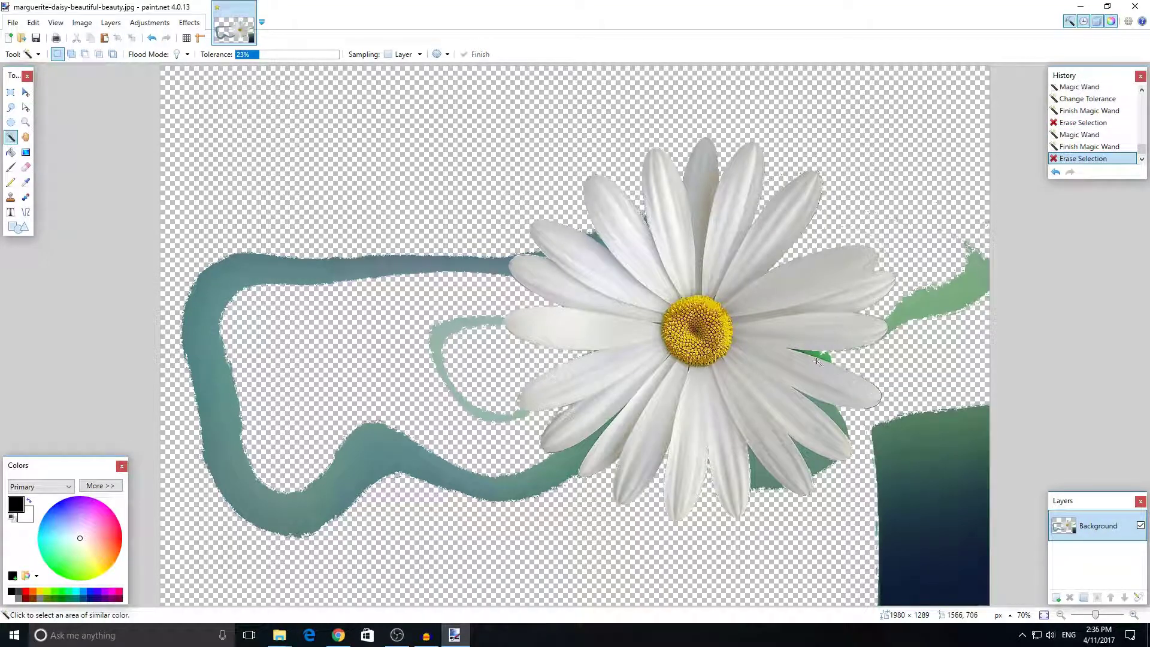
# - Select the small bright green wedge between the right petals, raise the tolerance to 46%, and erase it
pyautogui.click(818, 360)
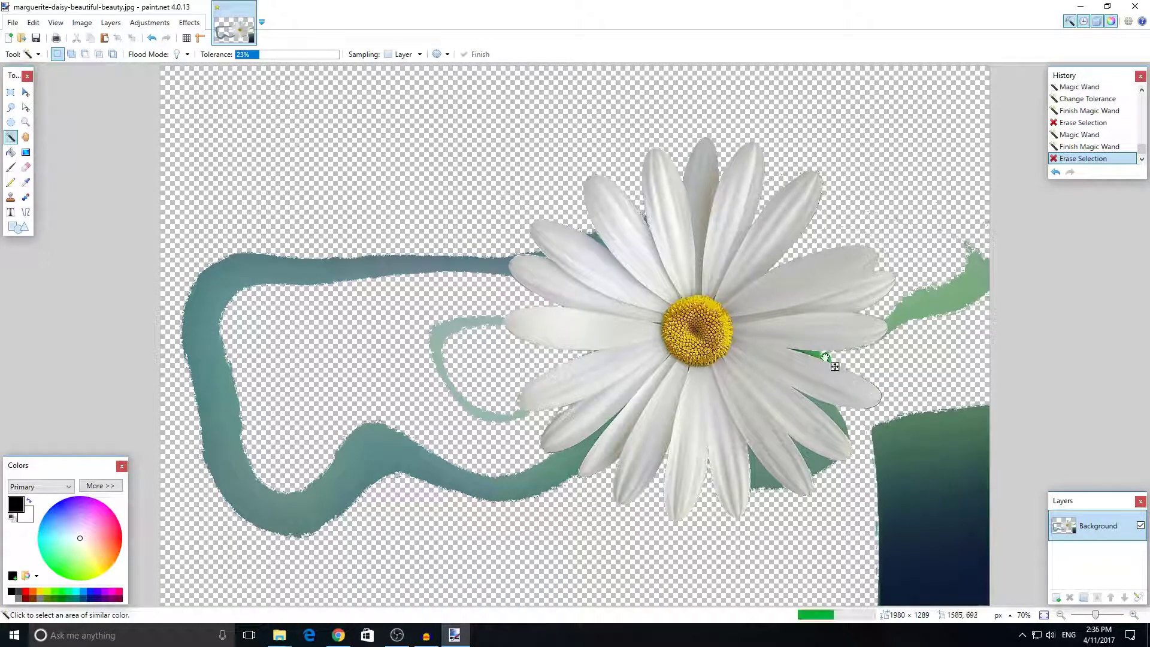
pyautogui.click(268, 56)
pyautogui.click(282, 56)
pyautogui.press('Delete')
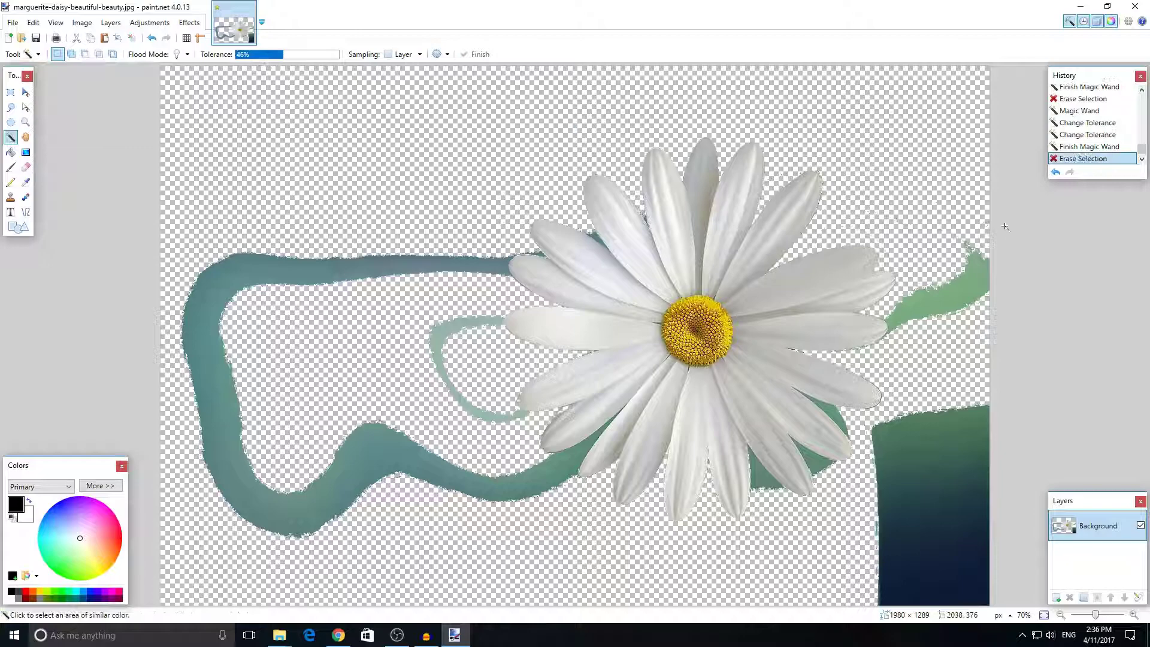
# - Select the teal band looping left of the daisy with the Magic Wand, lower the tolerance to 31%, and erase it
pyautogui.click(942, 317)
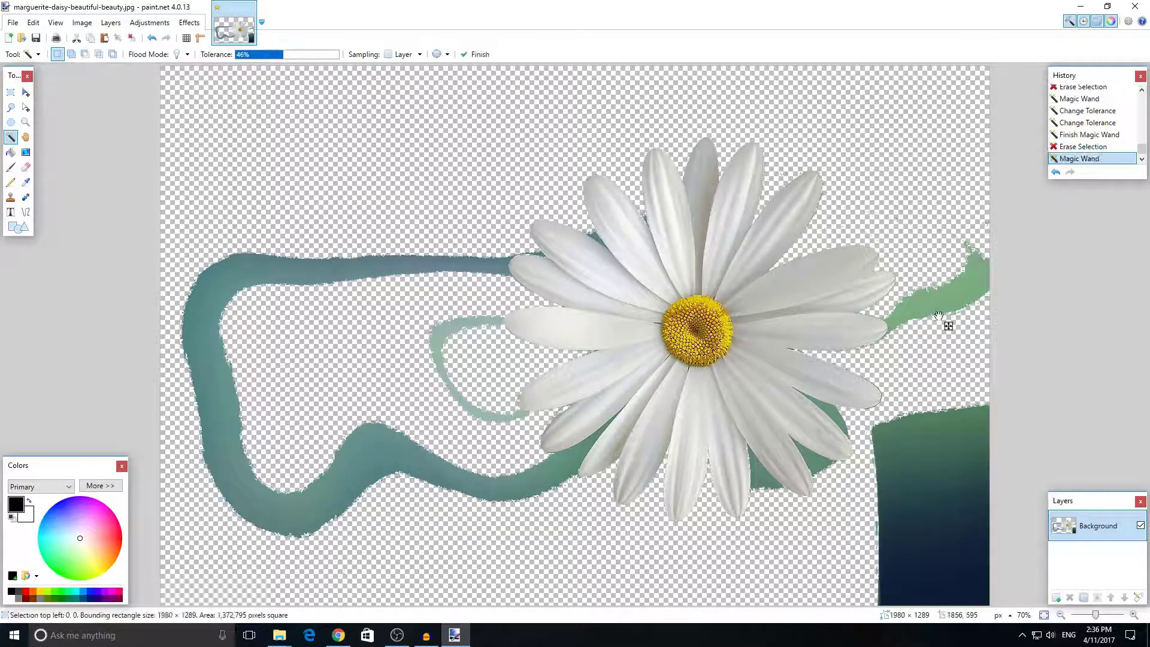
pyautogui.click(938, 305)
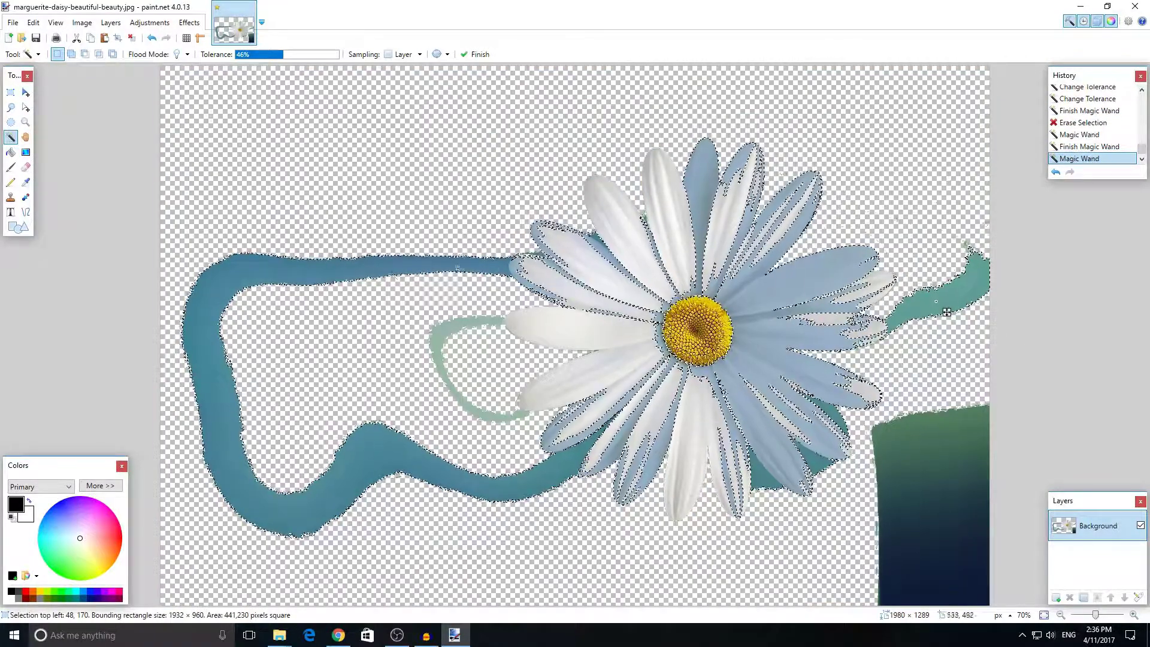
pyautogui.click(395, 278)
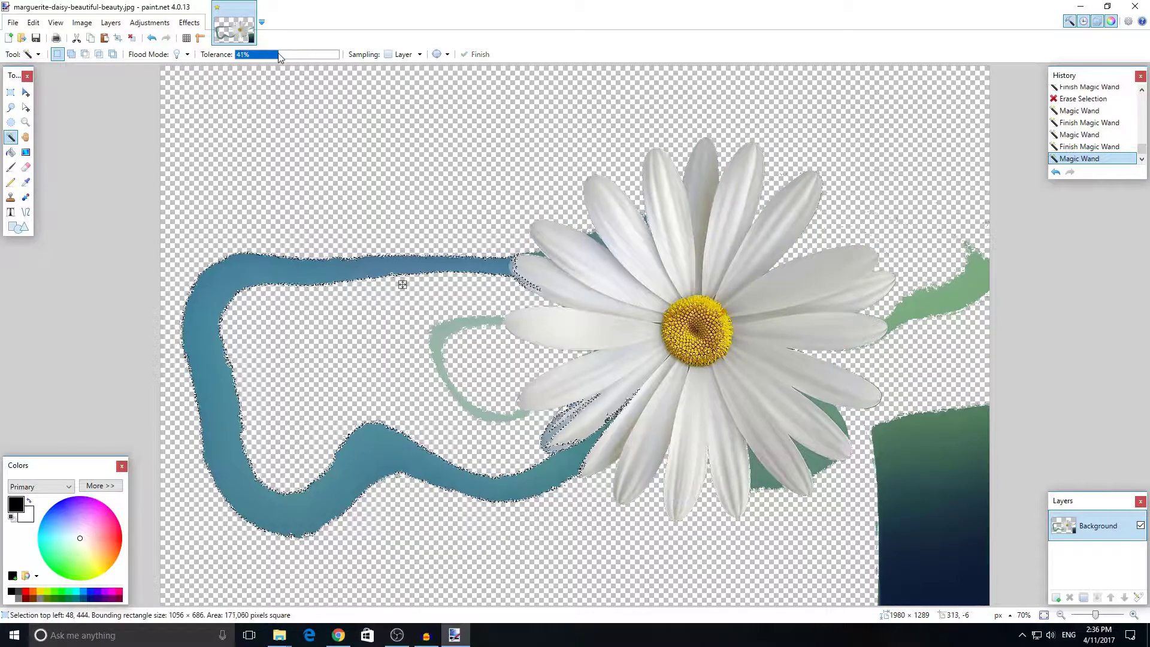
pyautogui.moveTo(278, 53); pyautogui.dragTo(267, 53)
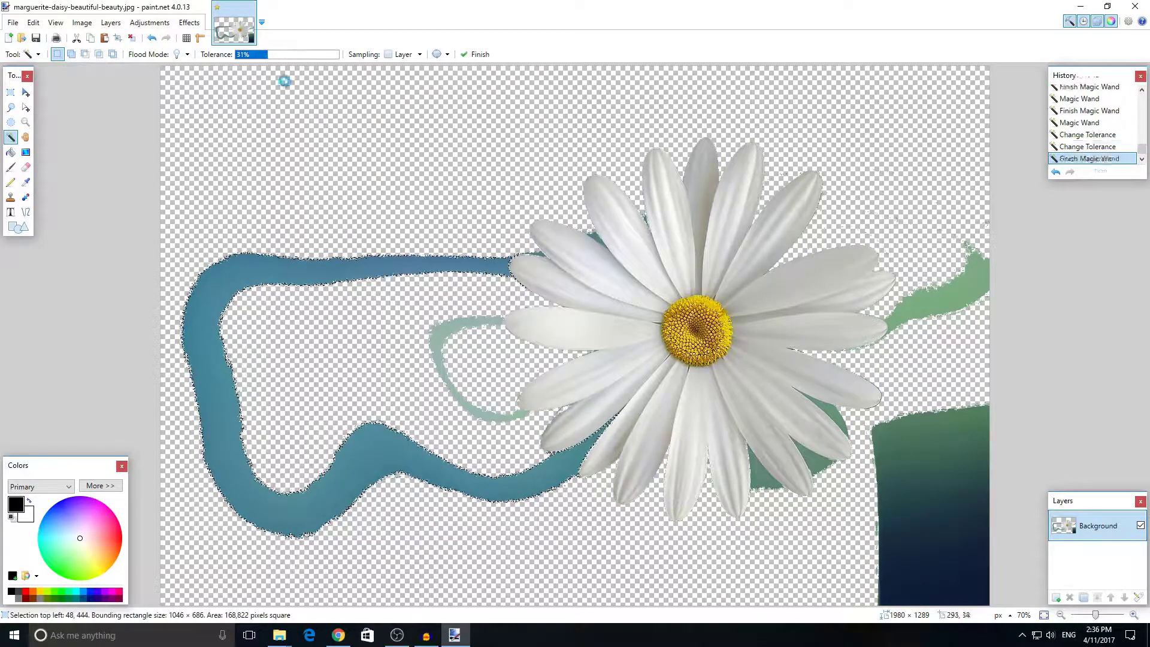
pyautogui.press('Delete')
# - Erase the thin pale green loop beside the left petals and the small teal remnants between the upper-left petals
pyautogui.click(476, 323)
pyautogui.press('Delete')
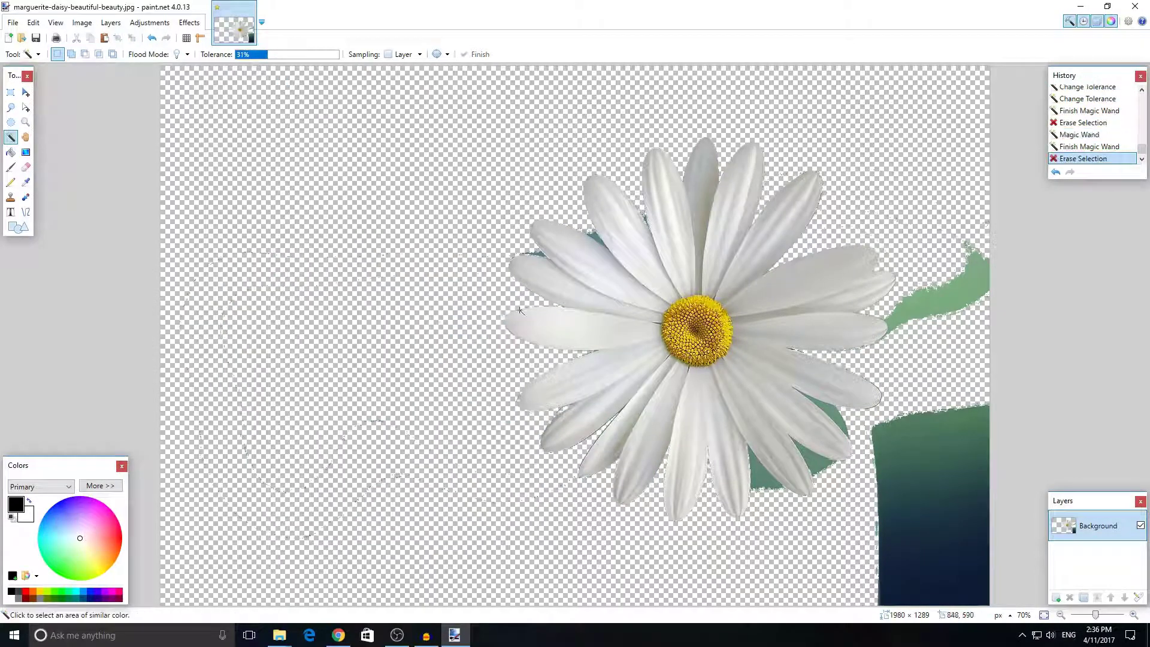
pyautogui.click(544, 254)
pyautogui.press('Delete')
pyautogui.click(596, 243)
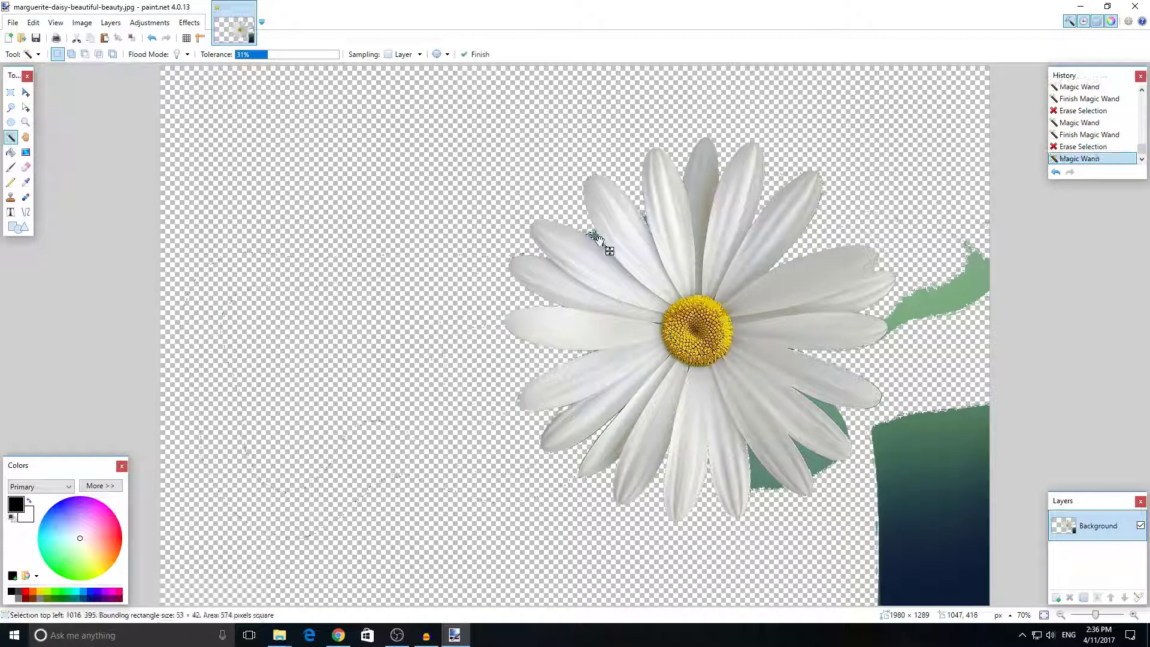
pyautogui.press('Delete')
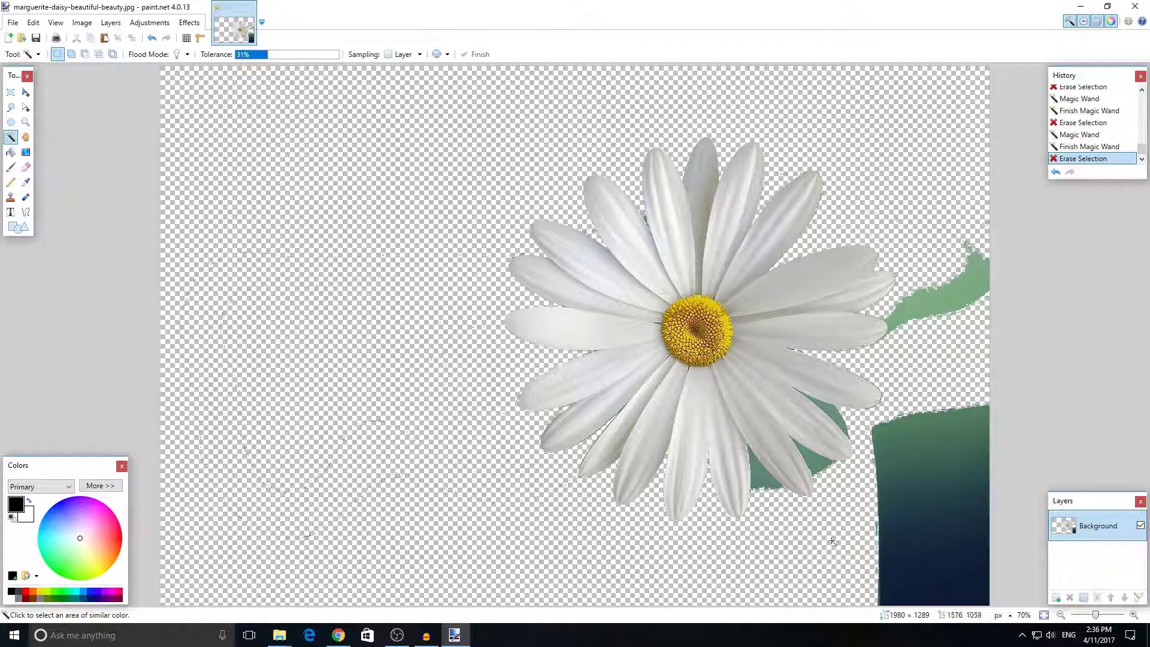
# - Undo all the background erasures back to the original, intact daisy photo
pyautogui.hotkey('ctrl', 'z')
pyautogui.hotkey('ctrl', 'z')
pyautogui.hotkey('ctrl', 'z')
pyautogui.hotkey('ctrl', 'z')
pyautogui.hotkey('ctrl', 'z')
pyautogui.hotkey('ctrl', 'z')
pyautogui.hotkey('ctrl', 'z')
pyautogui.hotkey('ctrl', 'z')
pyautogui.hotkey('ctrl', 'z')
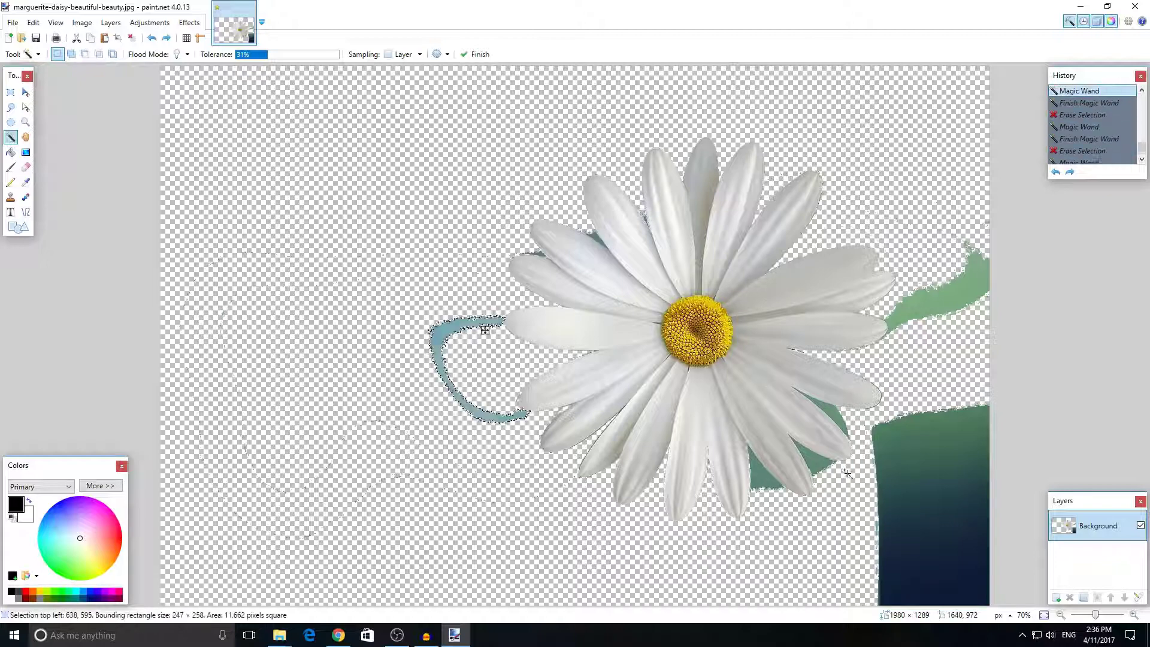
pyautogui.hotkey('ctrl', 'z')
pyautogui.hotkey('ctrl', 'z')
pyautogui.hotkey('ctrl', 'z')
pyautogui.hotkey('ctrl', 'z')
pyautogui.hotkey('ctrl', 'z')
pyautogui.hotkey('ctrl', 'z')
pyautogui.hotkey('ctrl', 'z')
pyautogui.hotkey('ctrl', 'z')
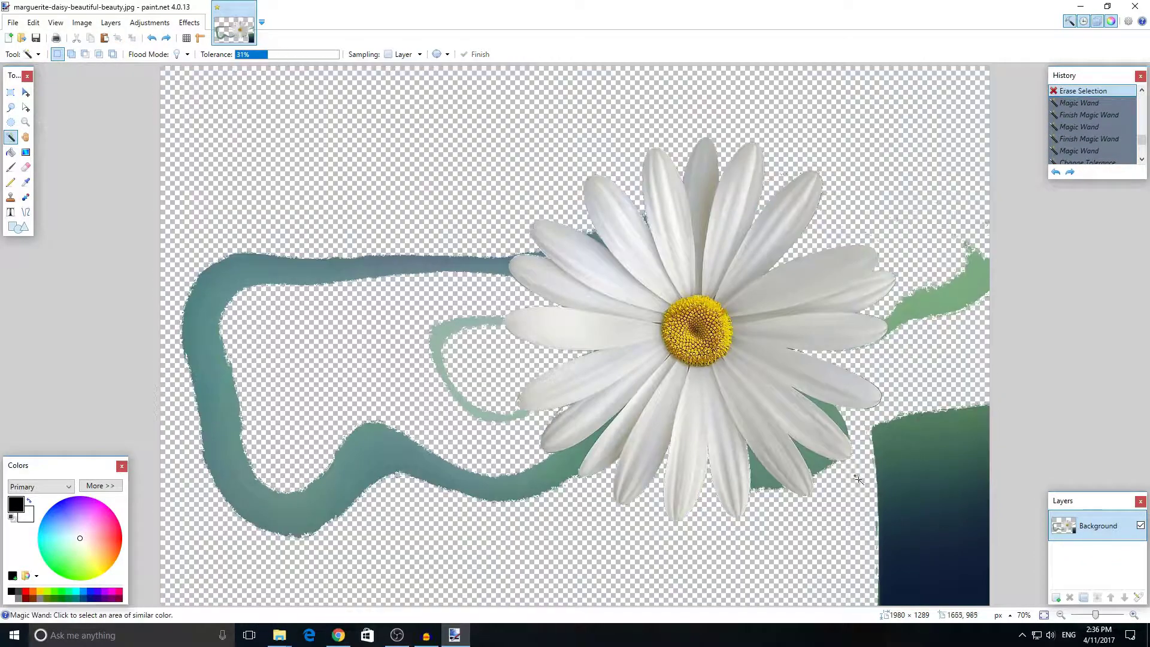
pyautogui.hotkey('ctrl', 'z')
pyautogui.hotkey('ctrl', 'z')
pyautogui.hotkey('ctrl', 'z')
pyautogui.hotkey('ctrl', 'z')
pyautogui.hotkey('ctrl', 'z')
pyautogui.hotkey('ctrl', 'z')
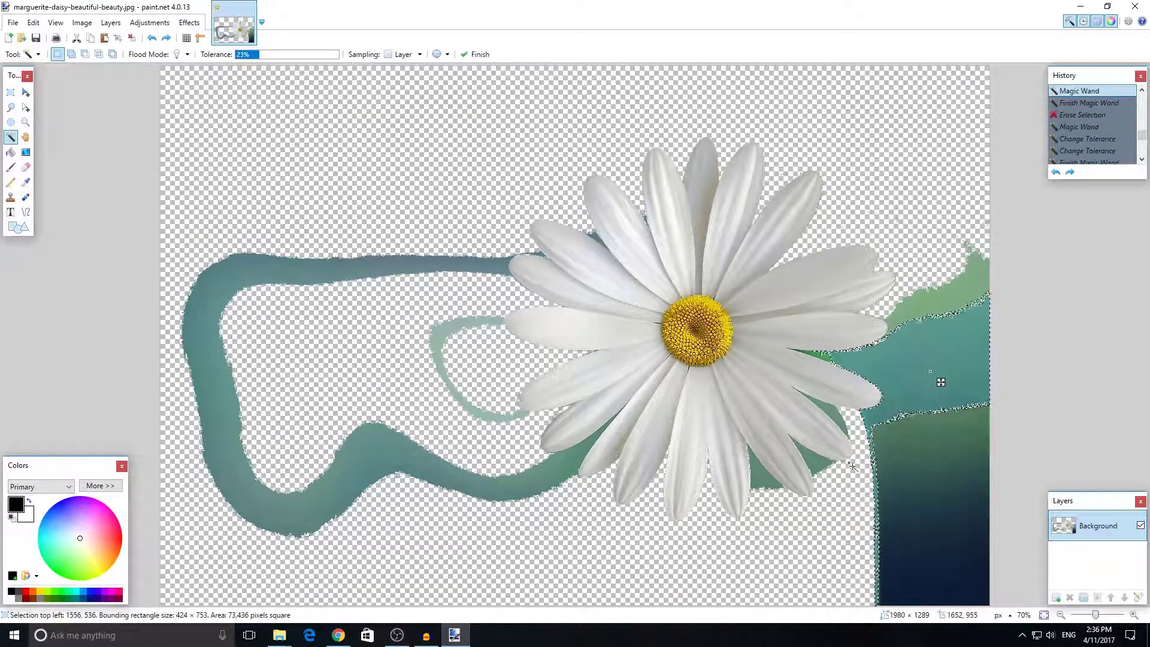
pyautogui.hotkey('ctrl', 'z')
pyautogui.hotkey('ctrl', 'z')
pyautogui.hotkey('ctrl', 'z')
pyautogui.hotkey('ctrl', 'z')
pyautogui.hotkey('ctrl', 'z')
pyautogui.hotkey('ctrl', 'z')
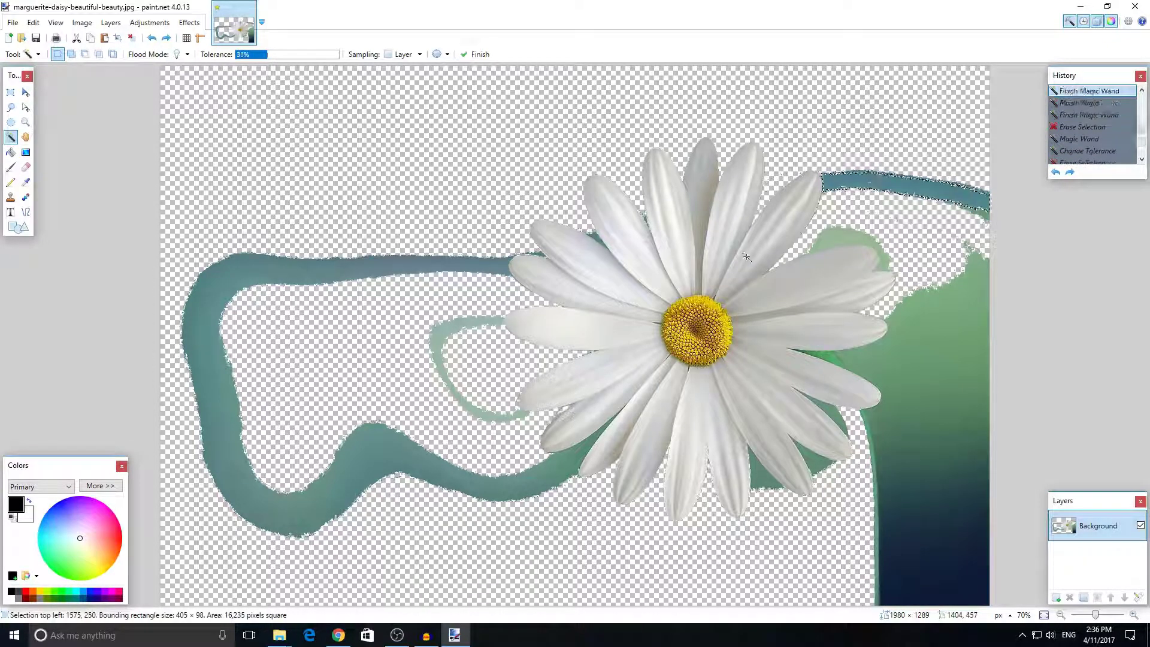
pyautogui.hotkey('ctrl', 'z')
pyautogui.hotkey('ctrl', 'z')
pyautogui.hotkey('ctrl', 'z')
pyautogui.hotkey('ctrl', 'z')
pyautogui.hotkey('ctrl', 'z')
pyautogui.hotkey('ctrl', 'z')
pyautogui.hotkey('ctrl', 'z')
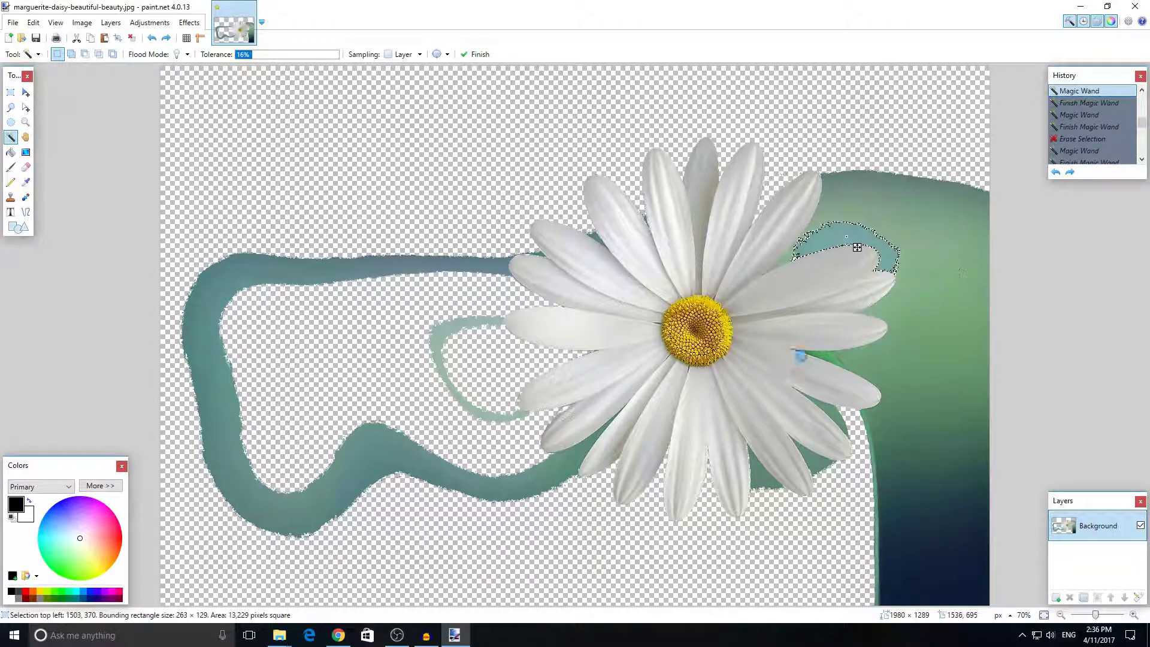
pyautogui.hotkey('ctrl', 'z')
pyautogui.hotkey('ctrl', 'z')
pyautogui.hotkey('ctrl', 'z')
pyautogui.hotkey('ctrl', 'z')
pyautogui.hotkey('ctrl', 'z')
pyautogui.hotkey('ctrl', 'z')
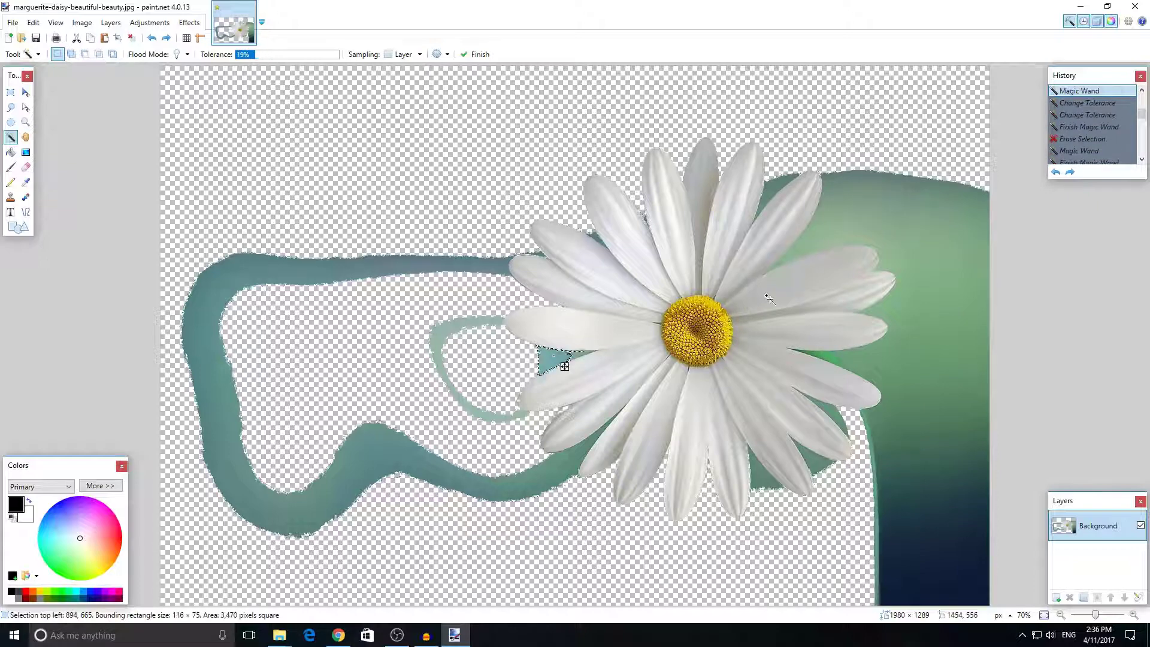
pyautogui.hotkey('ctrl', 'z')
pyautogui.hotkey('ctrl', 'z')
pyautogui.hotkey('ctrl', 'z')
pyautogui.hotkey('ctrl', 'z')
pyautogui.hotkey('ctrl', 'z')
pyautogui.hotkey('ctrl', 'z')
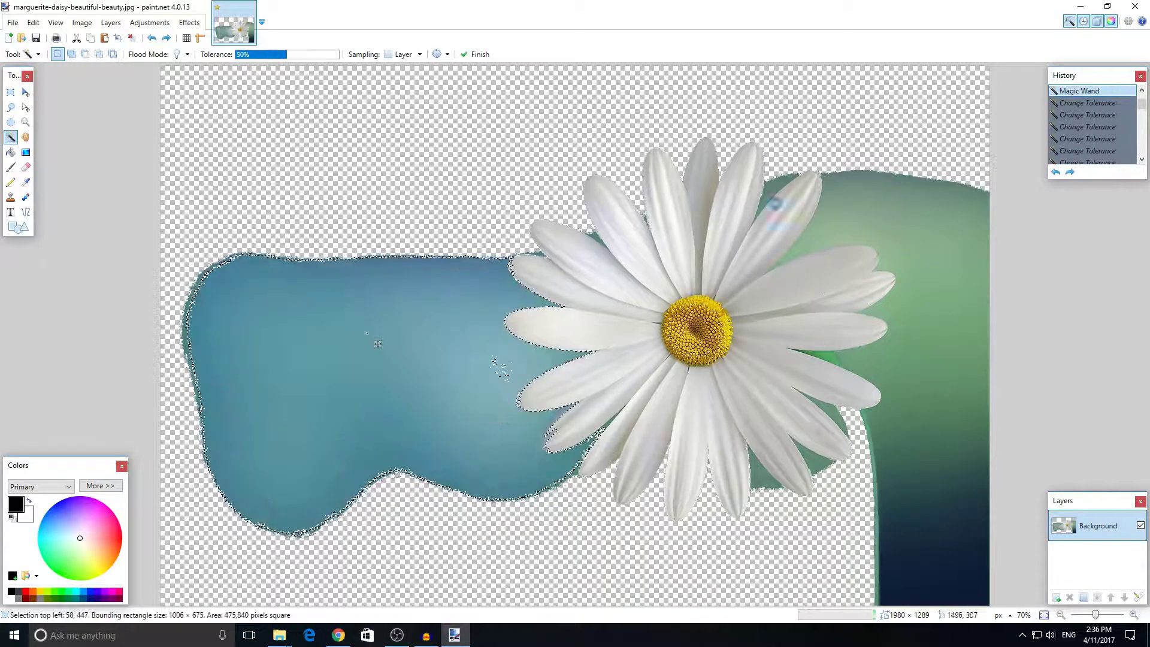
pyautogui.hotkey('ctrl', 'z')
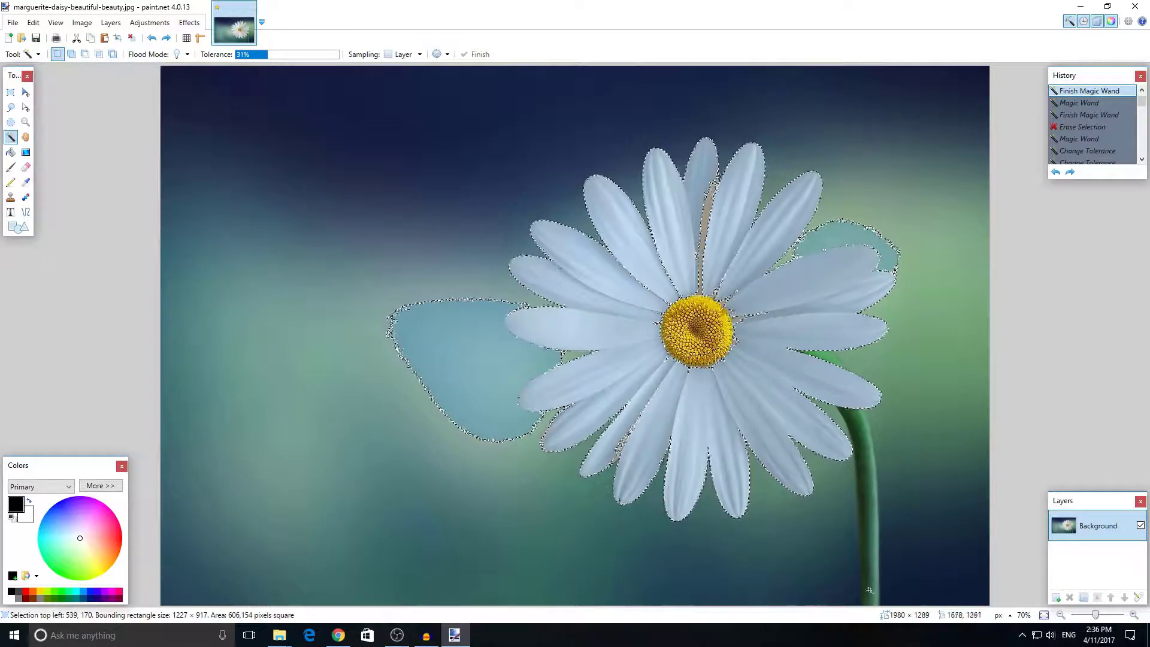
# - Erase the dark blue and teal areas right of the stem, setting the tolerance to 22%, and undo the last erasure of the green band above
pyautogui.click(930, 526)
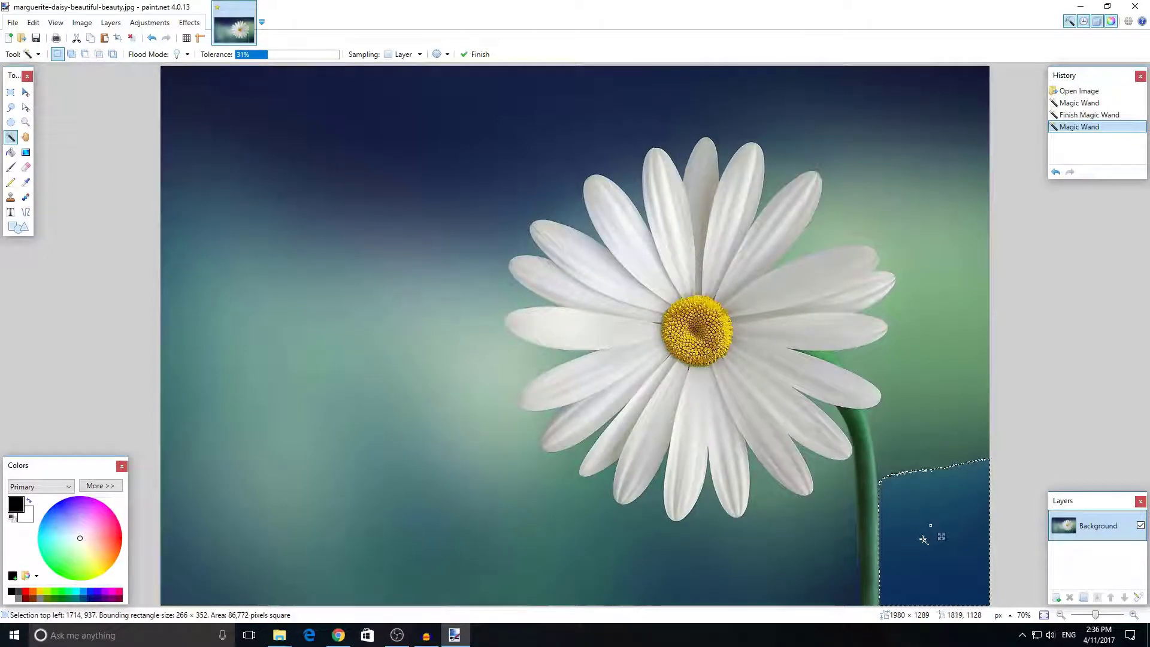
pyautogui.press('Delete')
pyautogui.click(923, 434)
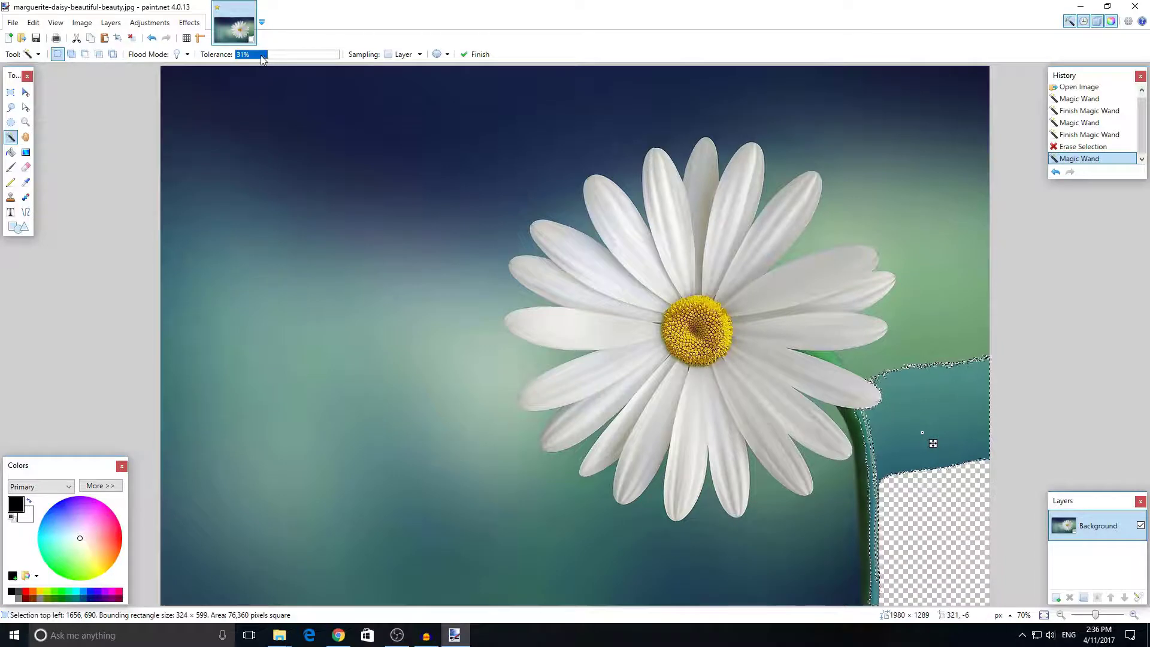
pyautogui.moveTo(261, 58); pyautogui.dragTo(254, 57)
pyautogui.press('Delete')
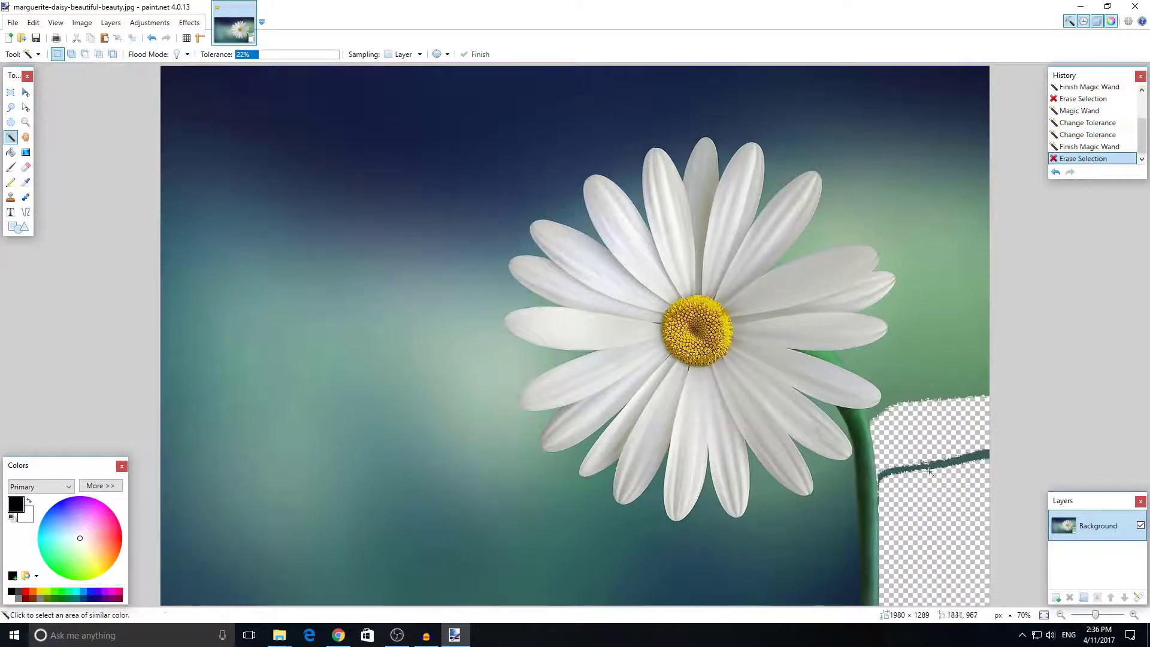
pyautogui.click(892, 383)
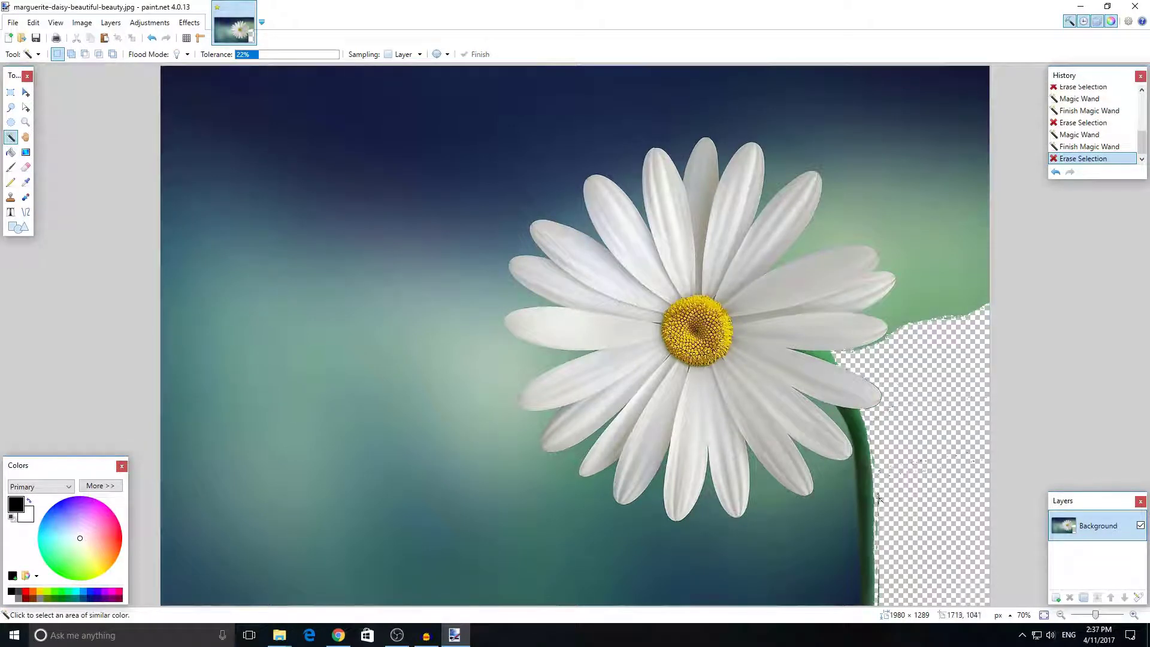
pyautogui.hotkey('ctrl', 'z')
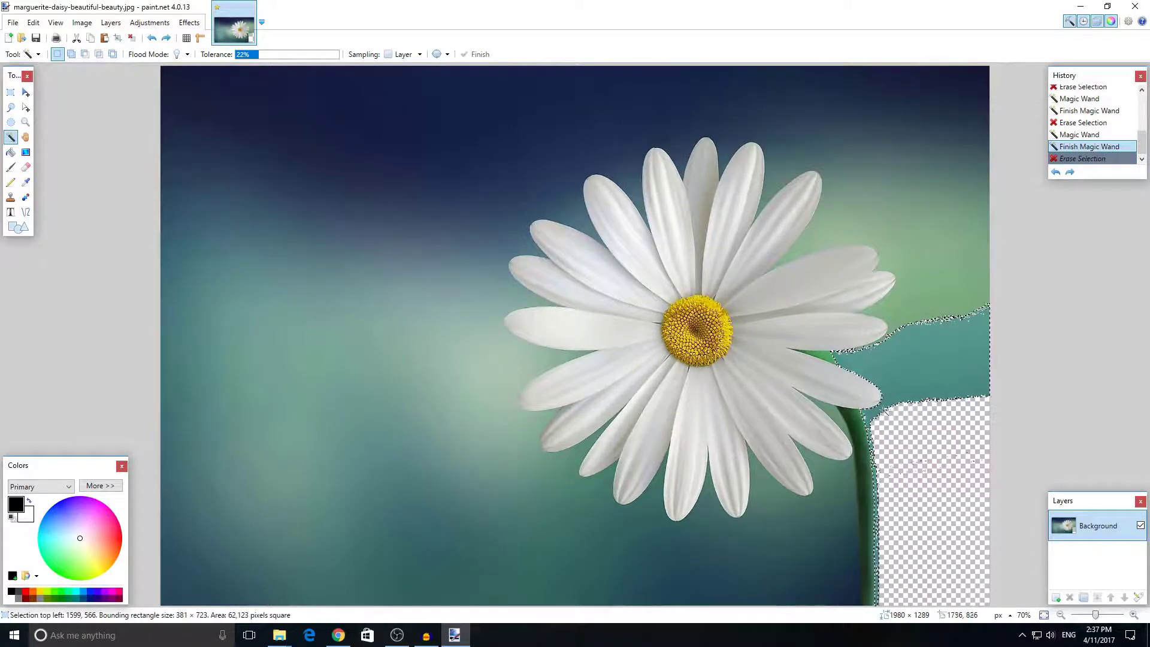
# - Set the Magic Wand tolerance to 12% and erase the blue patch left of the stem's base and the green bands beside the lower-right petals
pyautogui.click(256, 54)
pyautogui.click(247, 54)
pyautogui.click(801, 565)
pyautogui.press('Delete')
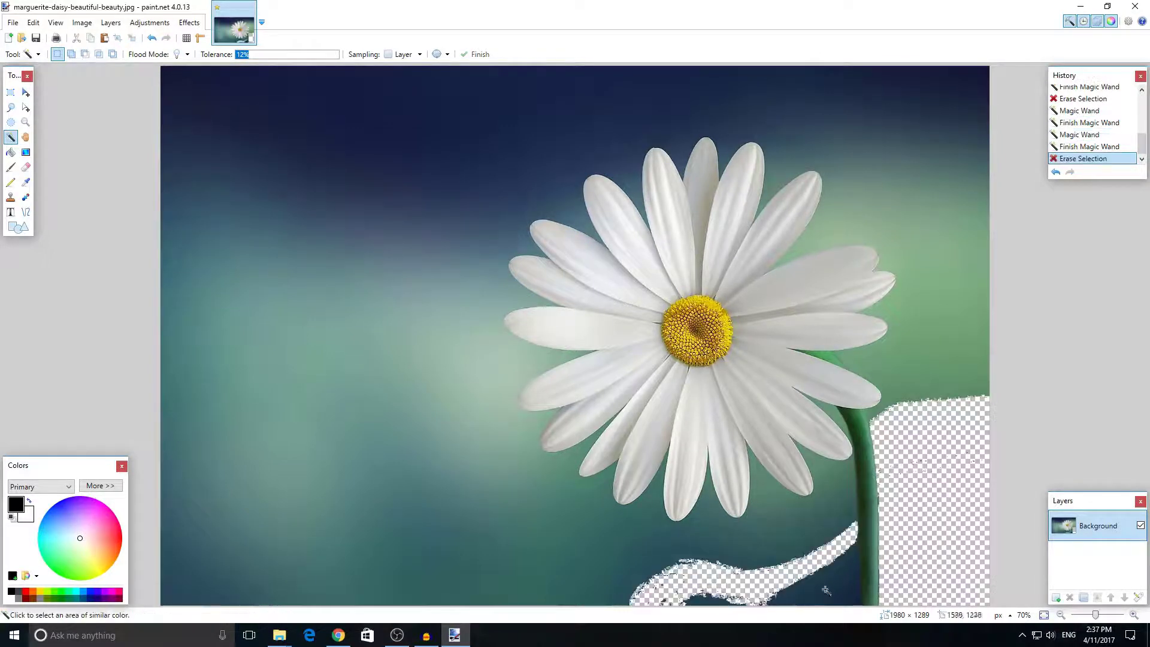
pyautogui.click(919, 366)
pyautogui.press('Delete')
pyautogui.click(929, 398)
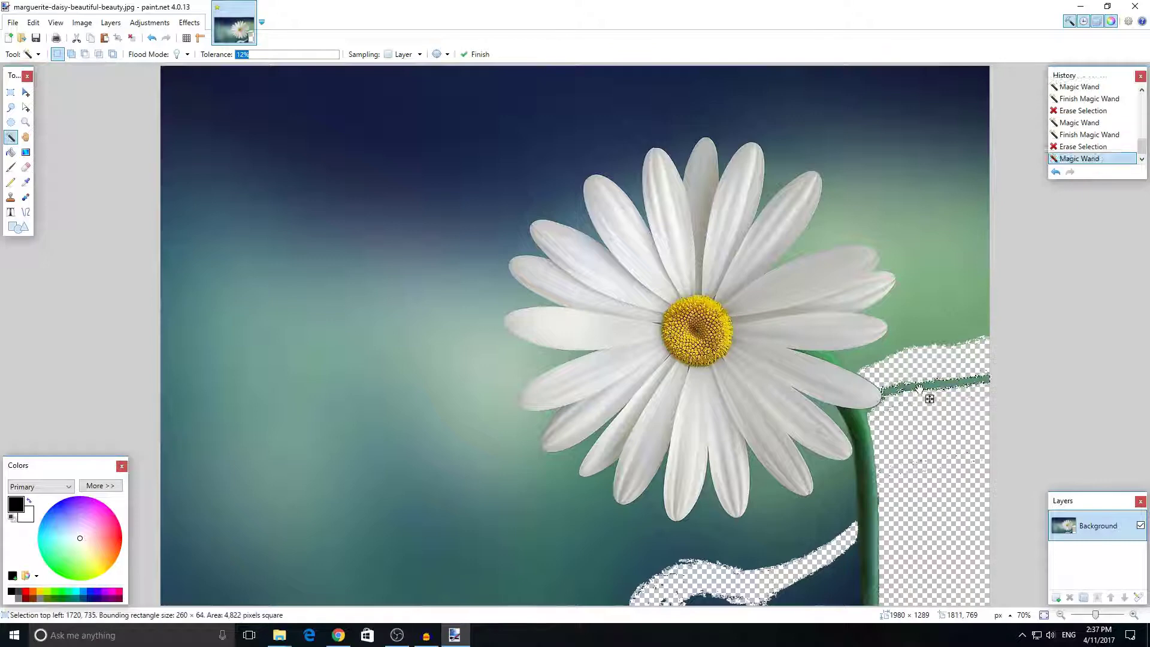
pyautogui.press('Delete')
# - Set the tolerance to 25% and erase the large teal band below and left of the daisy, plus the wedges between the lower-right petals
pyautogui.click(835, 508)
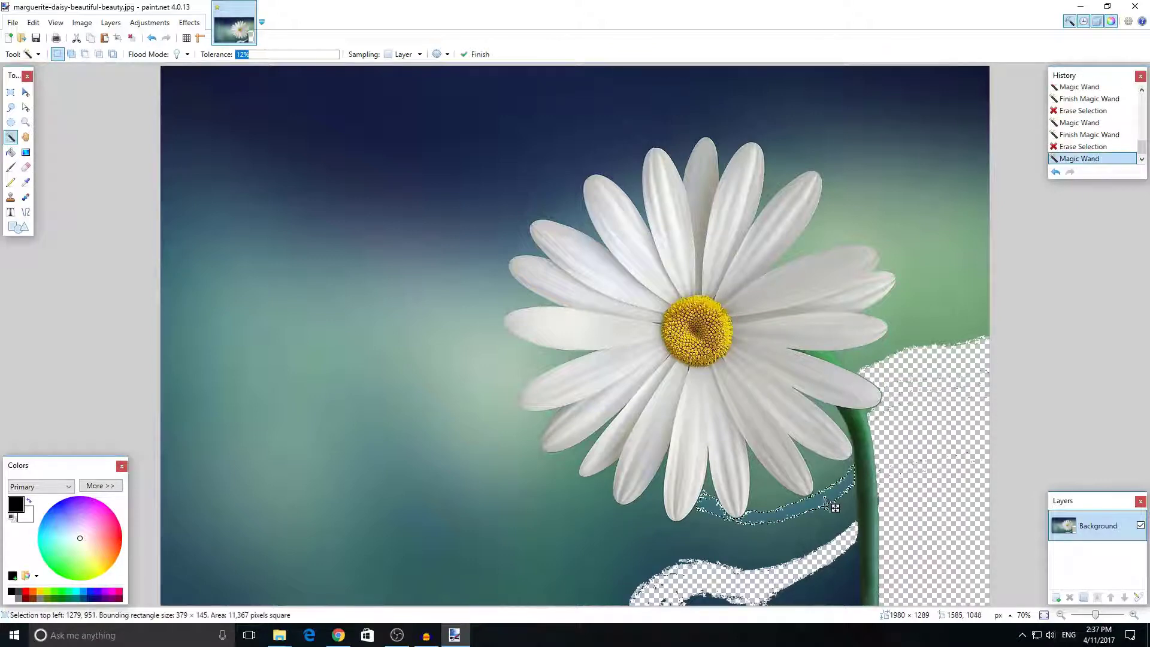
pyautogui.click(261, 55)
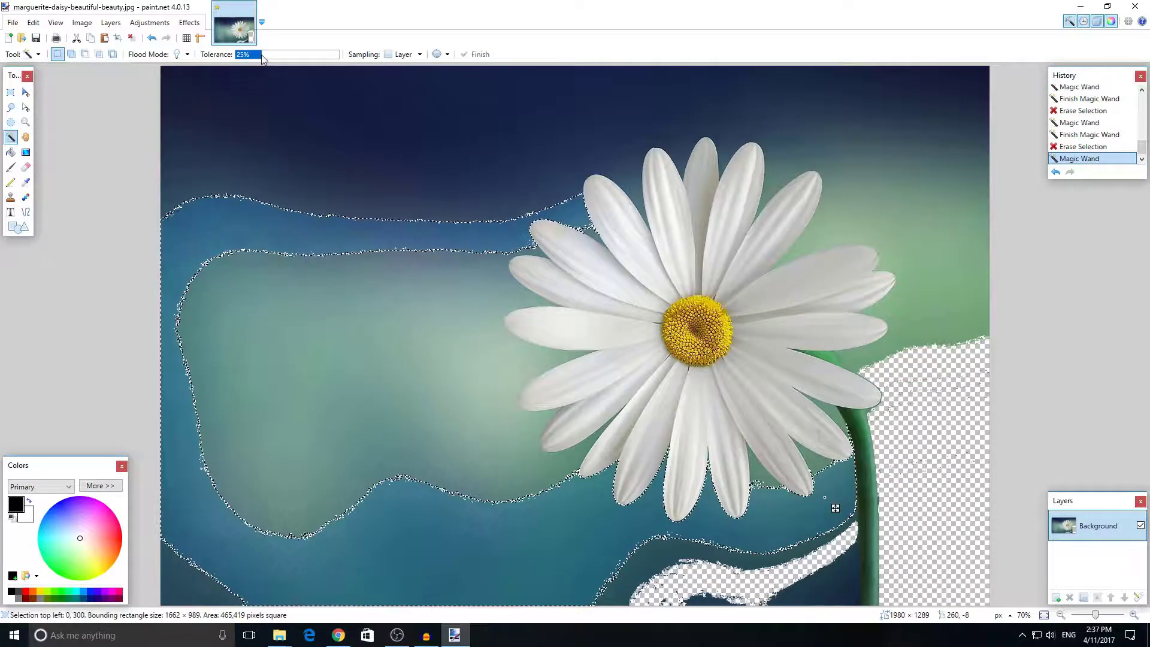
pyautogui.press('Delete')
pyautogui.click(823, 468)
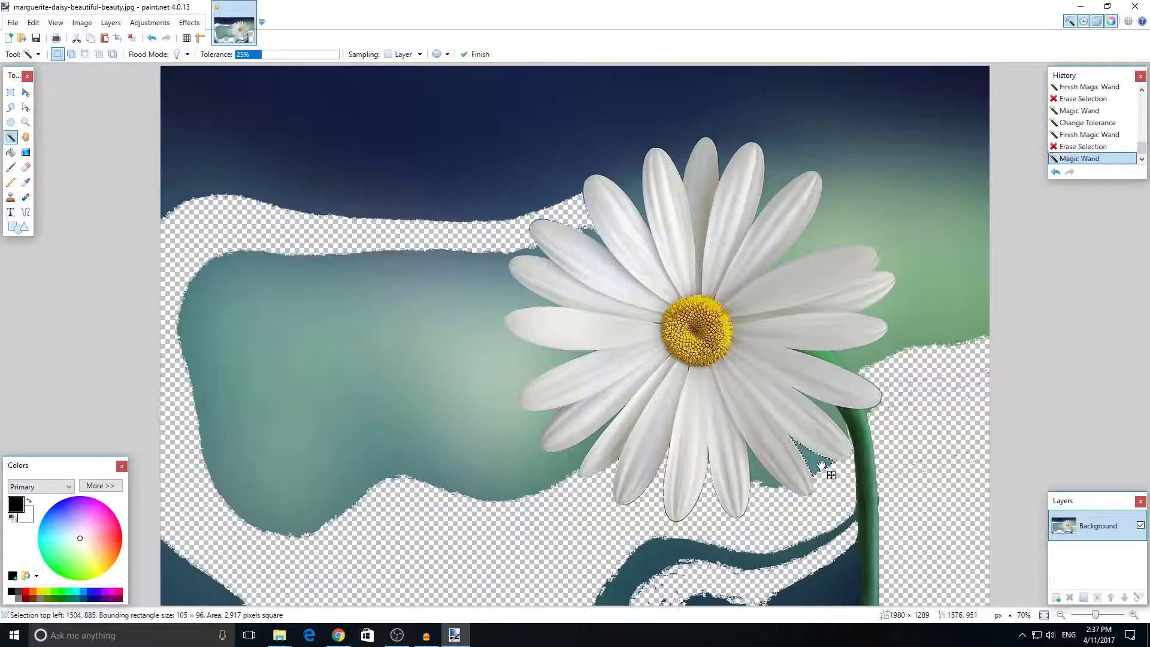
pyautogui.press('Delete')
pyautogui.click(836, 421)
pyautogui.press('Delete')
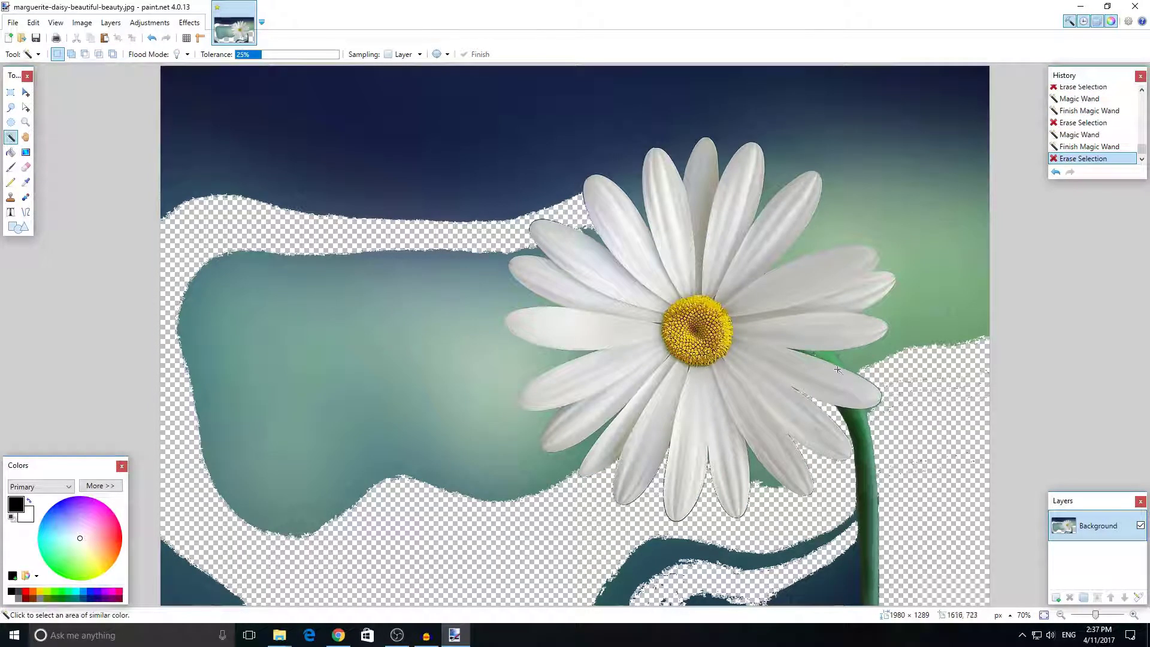
# - Select the green area right of the daisy, lower the tolerance to 20%, and erase it
pyautogui.click(862, 360)
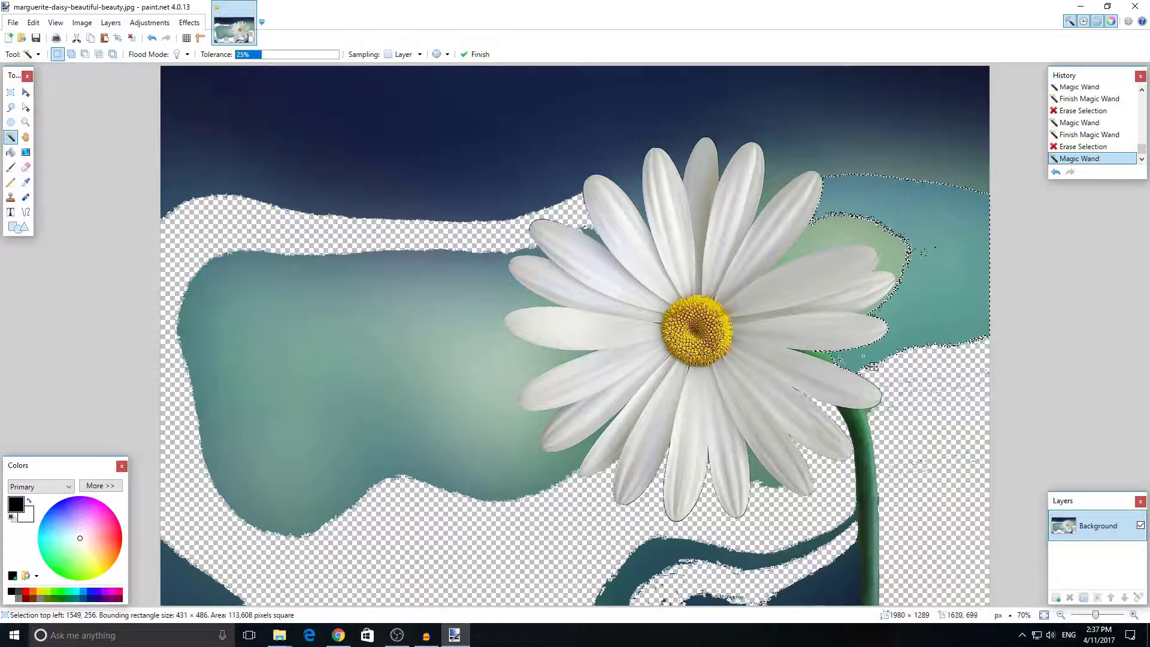
pyautogui.click(257, 54)
pyautogui.press('Delete')
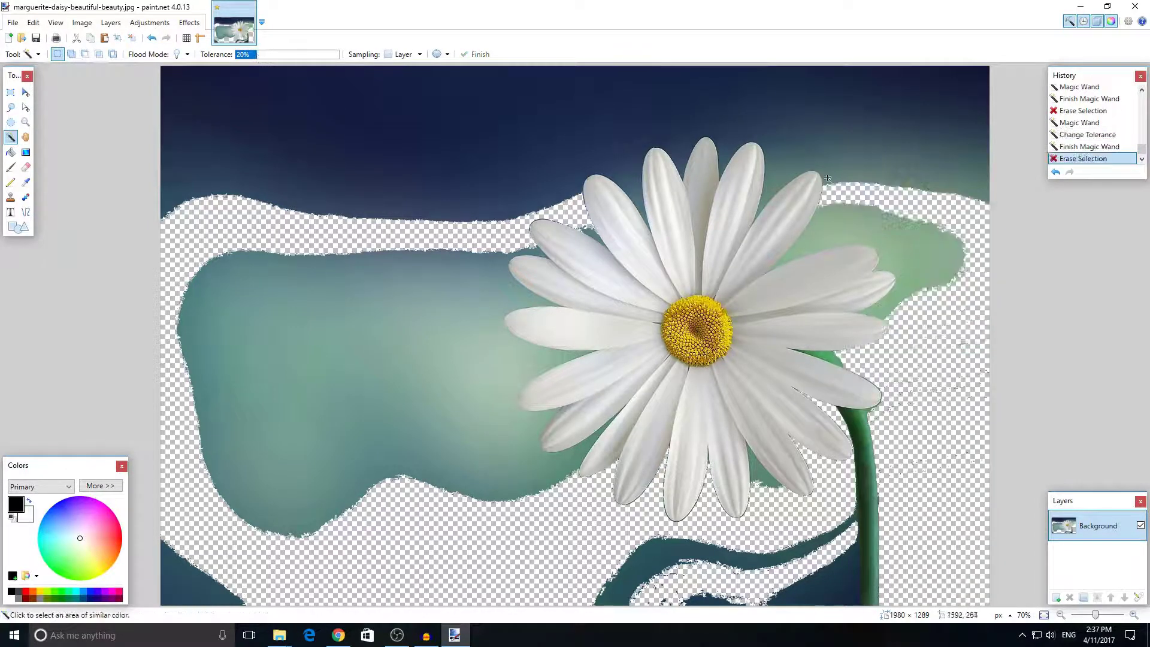
# - Erase the dark blue area above the daisy and the green area inside the large patch left of it
pyautogui.click(556, 103)
pyautogui.press('Delete')
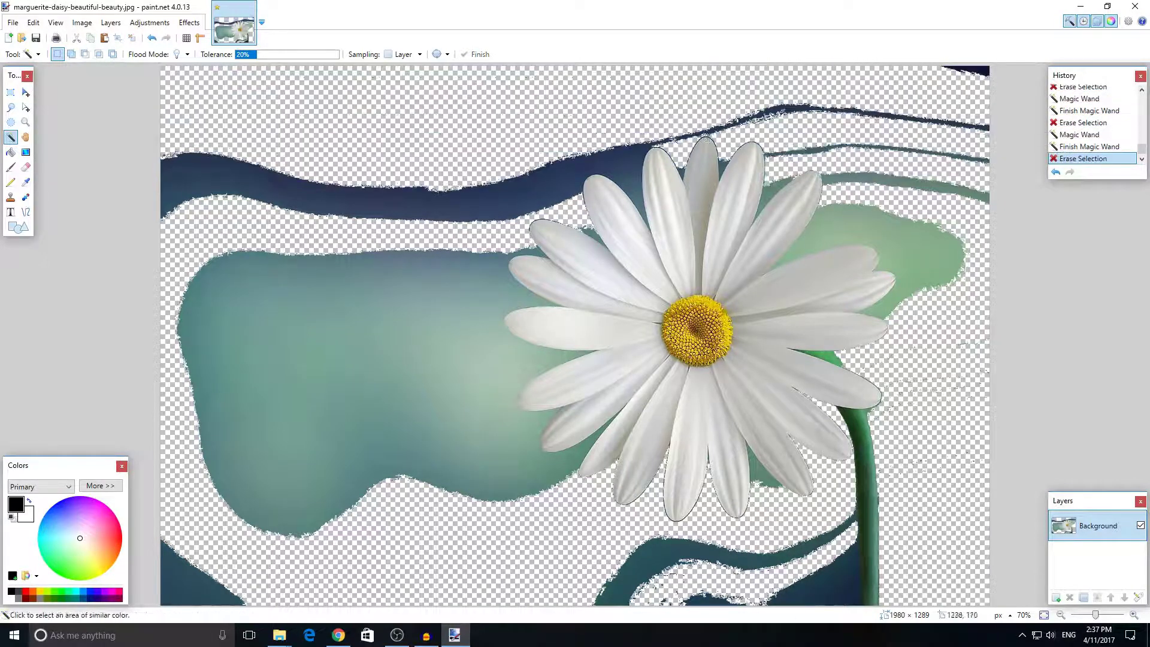
pyautogui.click(412, 386)
pyautogui.press('Delete')
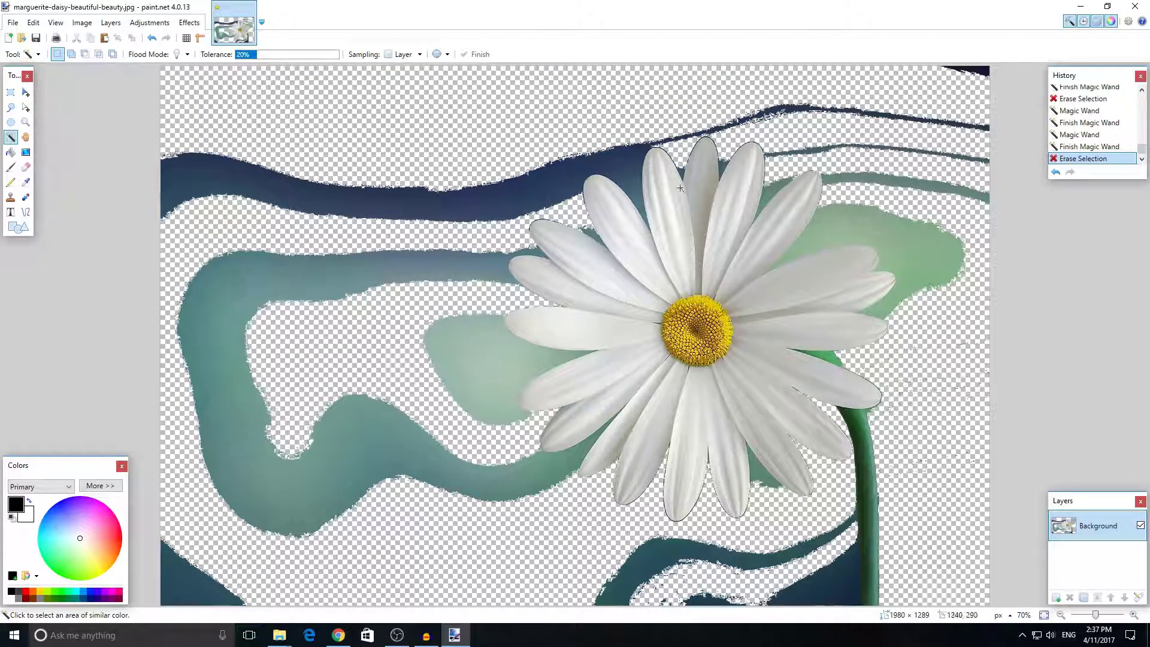
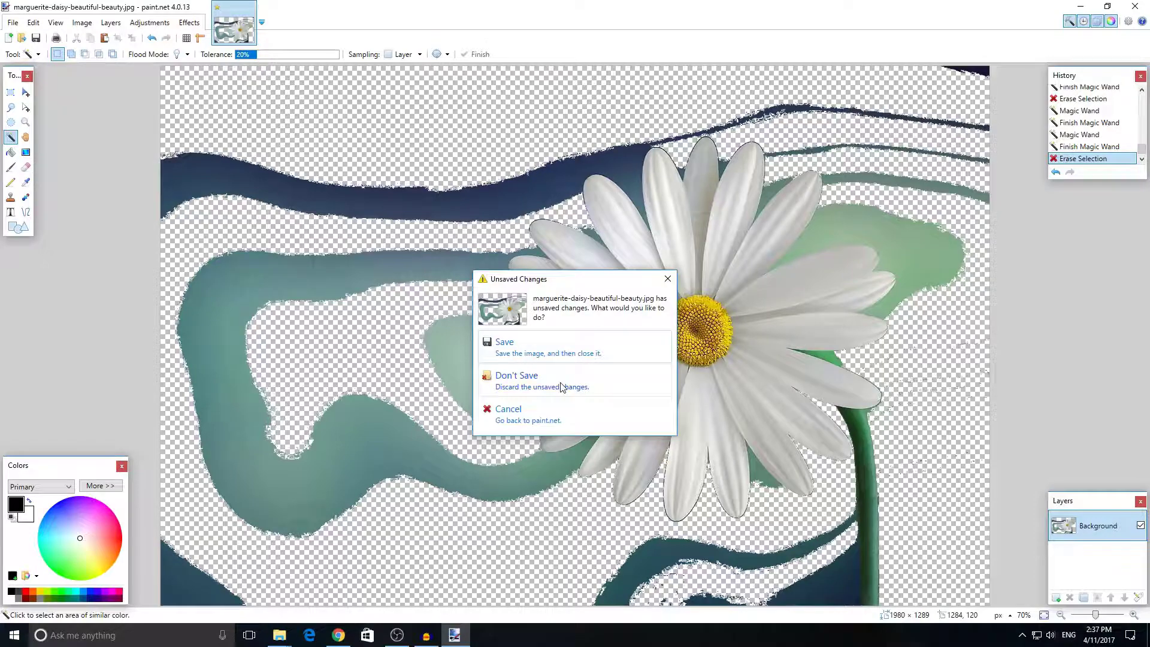
# - Close the daisy image without saving its changes
pyautogui.click(561, 384)
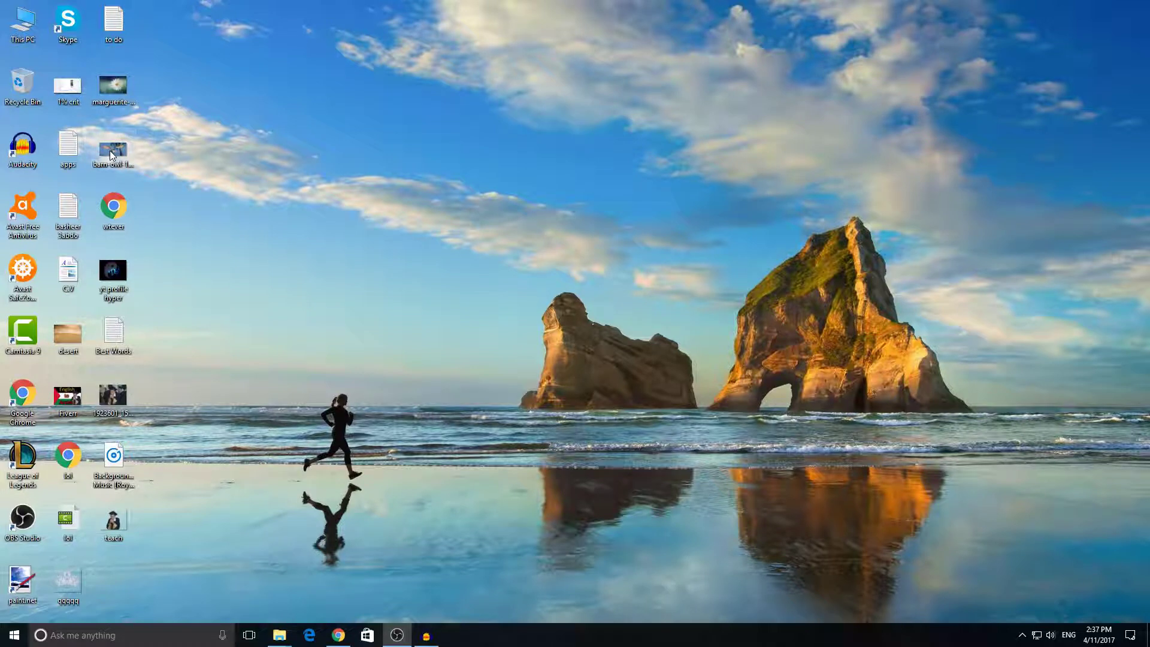
# - Open the desktop image yt profile hyper.png in paint.net and activate the Magic Wand tool
pyautogui.rightClick(120, 283)
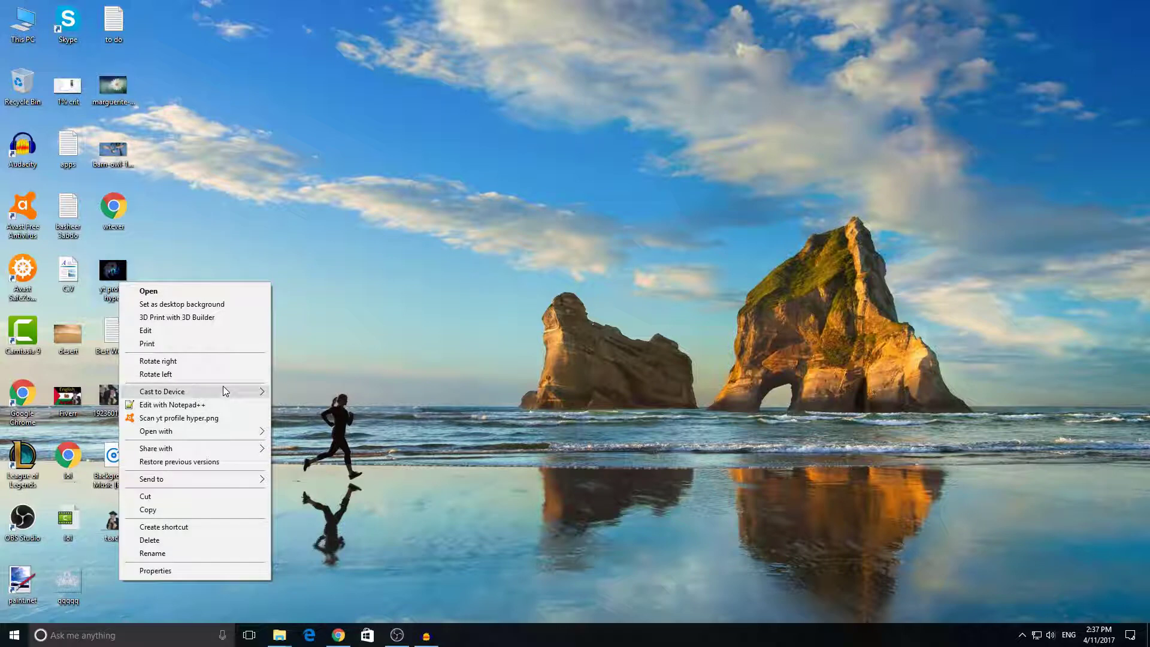
pyautogui.moveTo(228, 433)
pyautogui.click(303, 447)
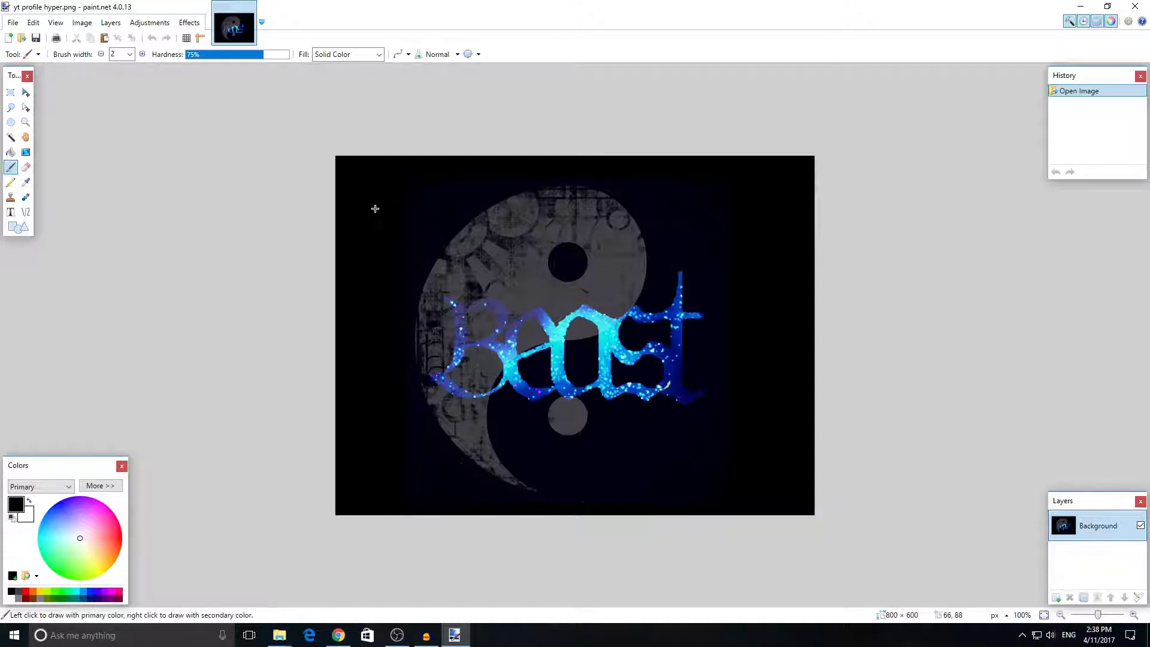
pyautogui.click(10, 137)
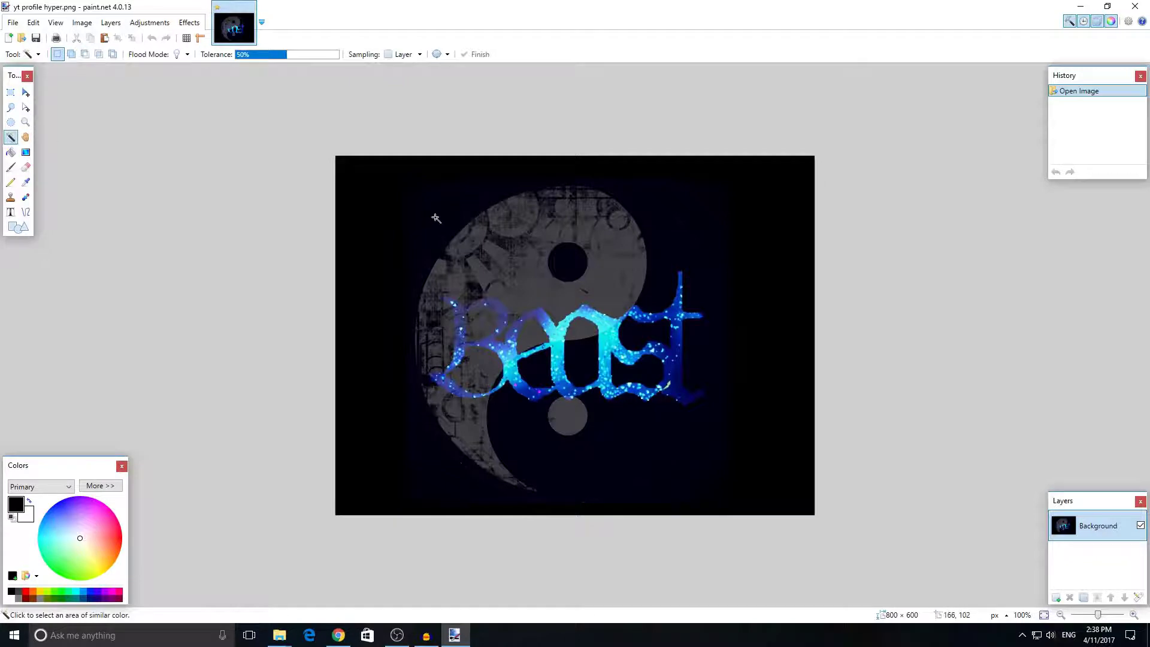
# - Select the black background around the logo with the Magic Wand, lower the tolerance to 13%, reselect the background, and erase it
pyautogui.click(436, 219)
pyautogui.click(730, 198)
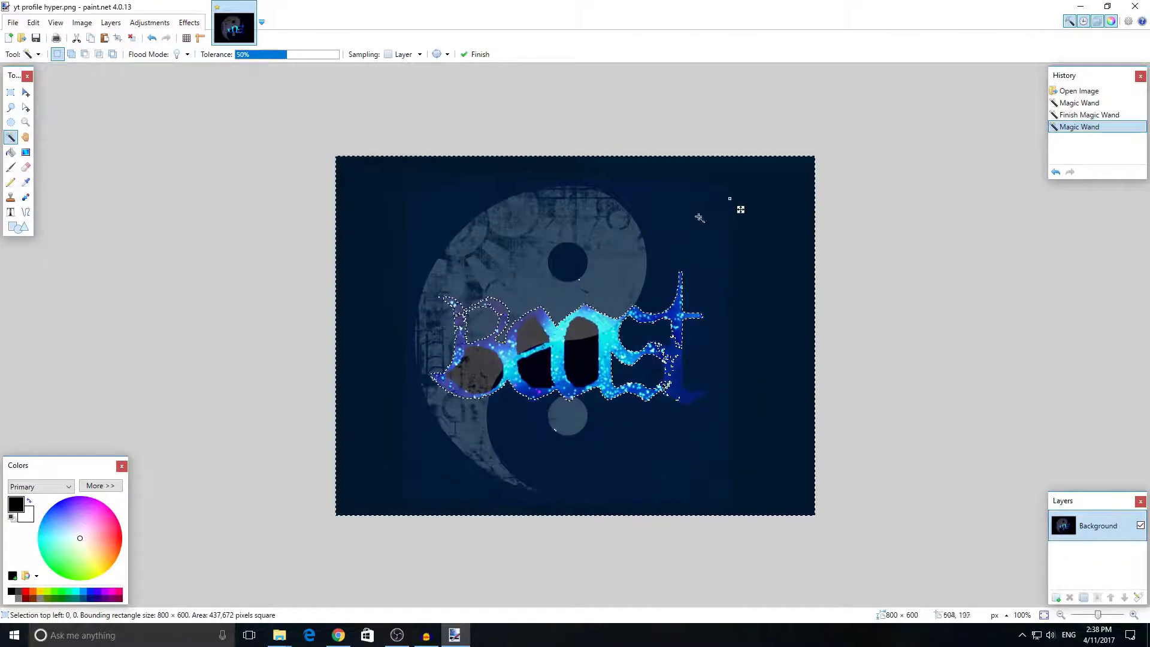
pyautogui.click(267, 54)
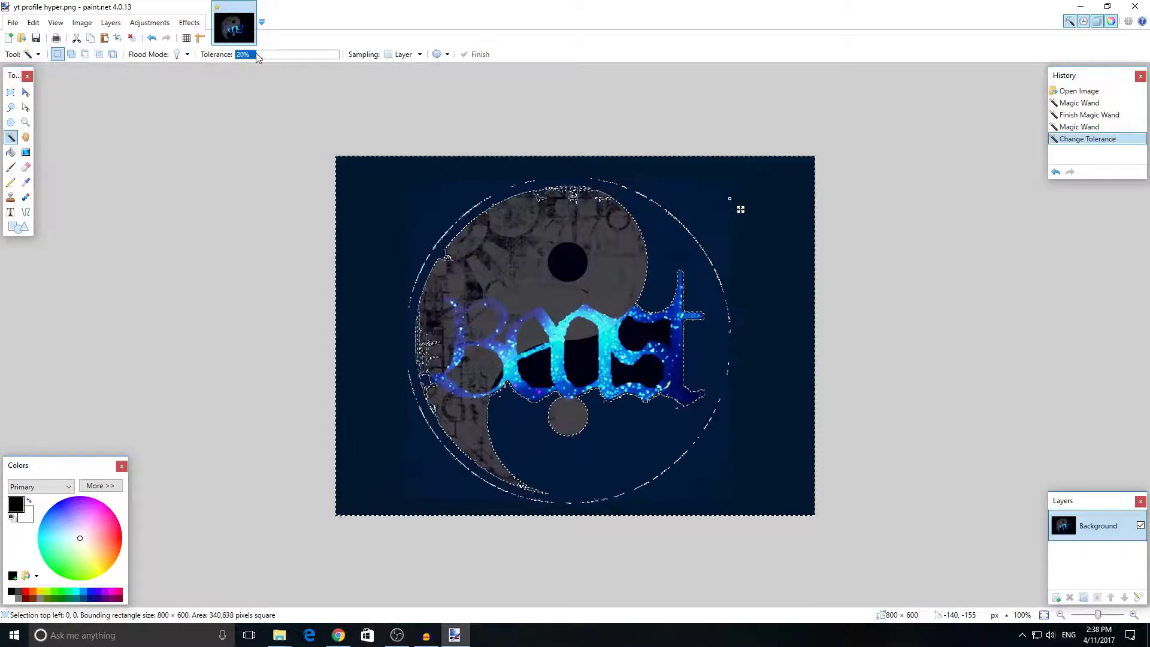
pyautogui.click(251, 55)
pyautogui.click(247, 54)
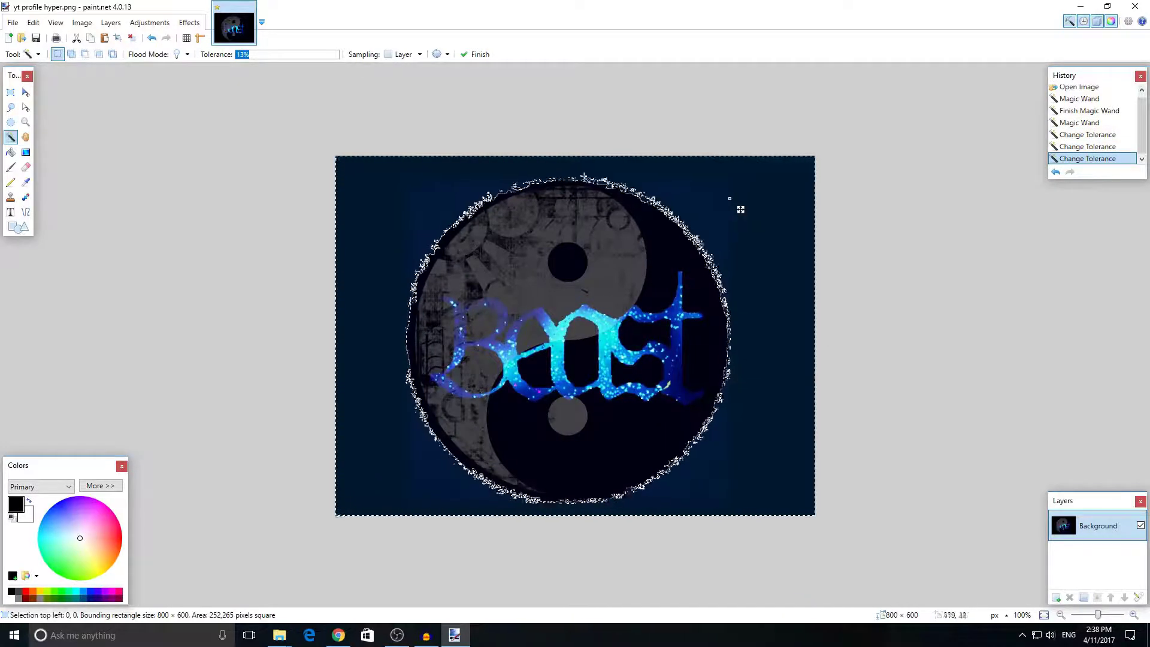
pyautogui.click(390, 217)
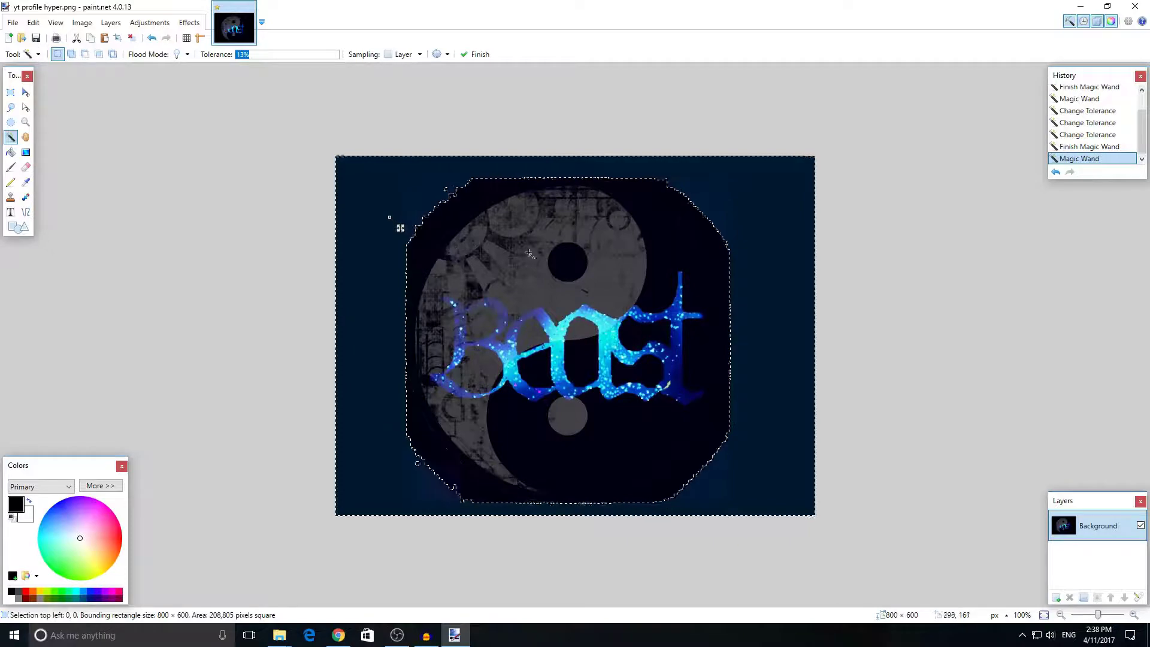
pyautogui.press('Delete')
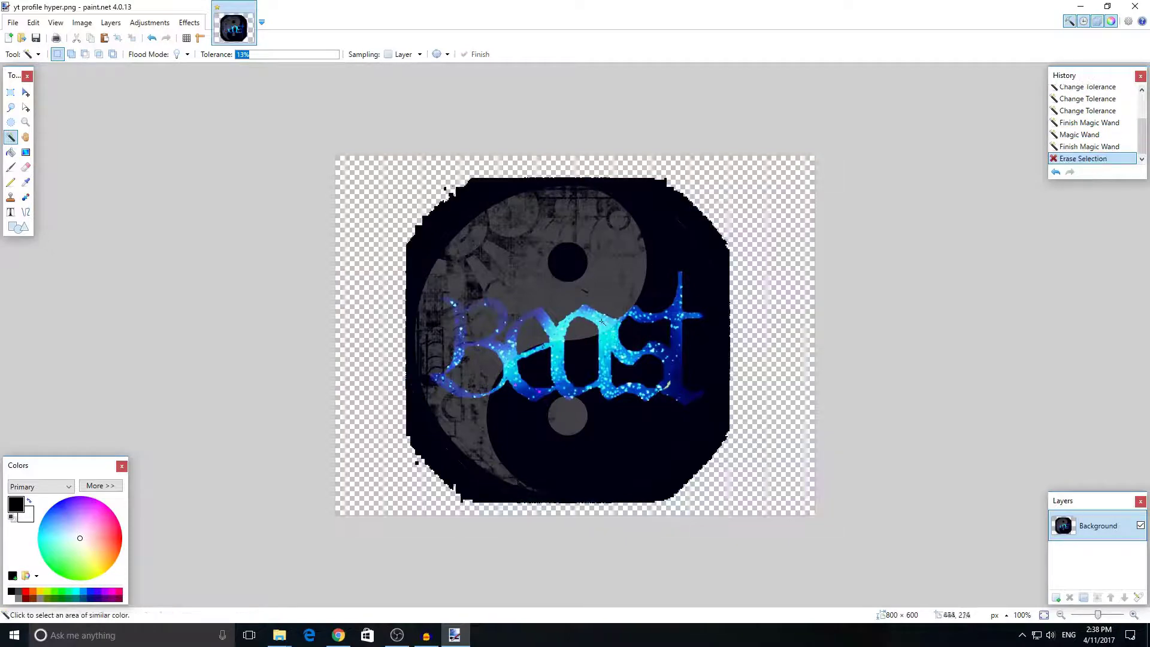
# - Try selecting the remaining dark border beside the logo at a lower tolerance, switch to Ellipse Select, and clear the selection
pyautogui.click(681, 224)
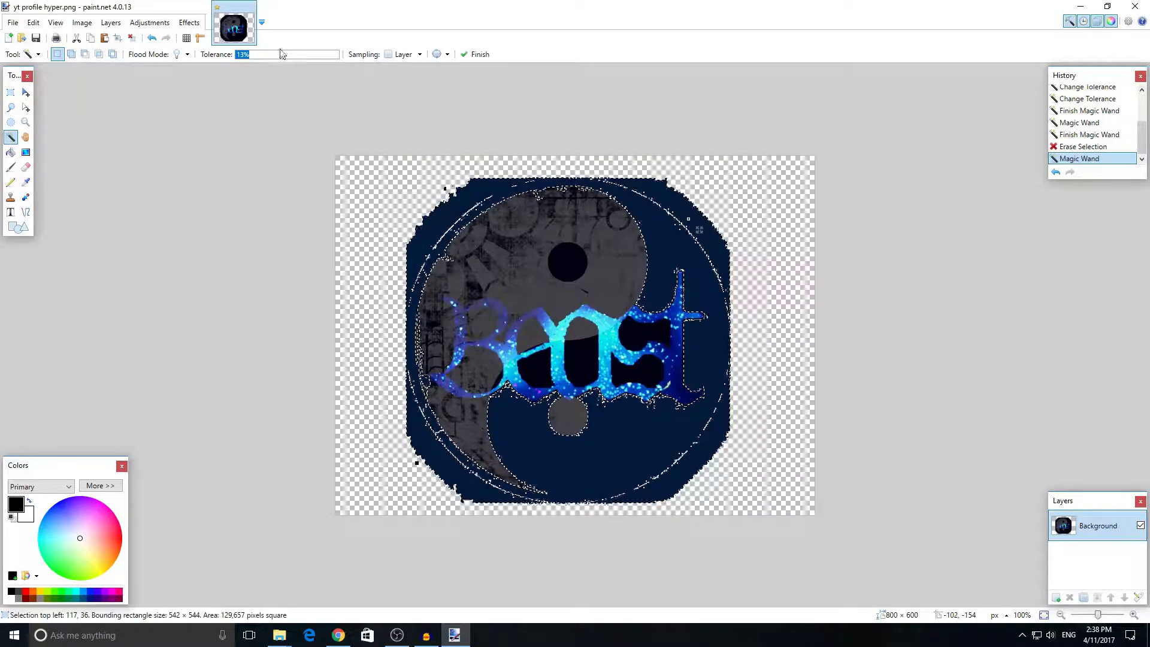
pyautogui.click(241, 54)
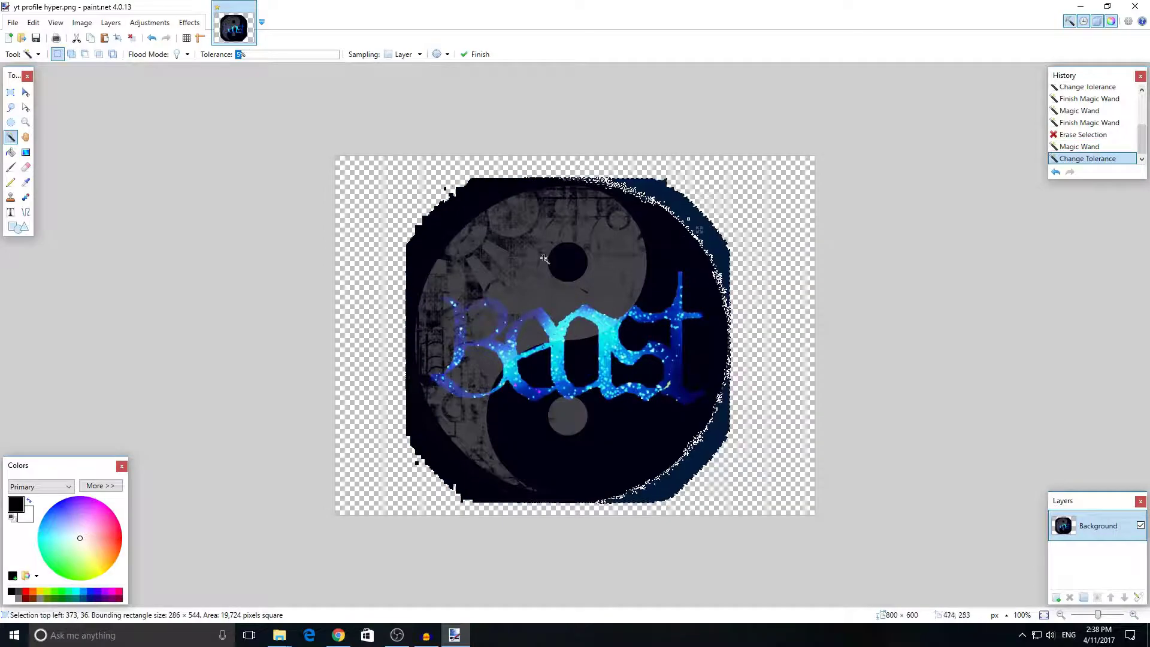
pyautogui.click(11, 122)
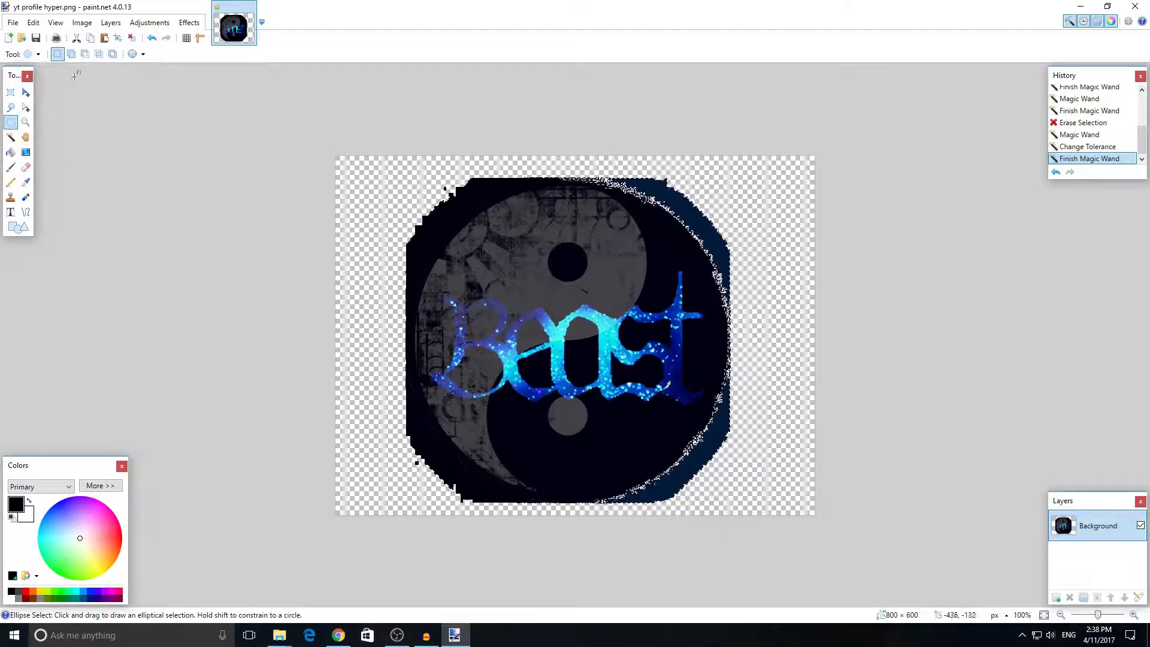
pyautogui.click(37, 55)
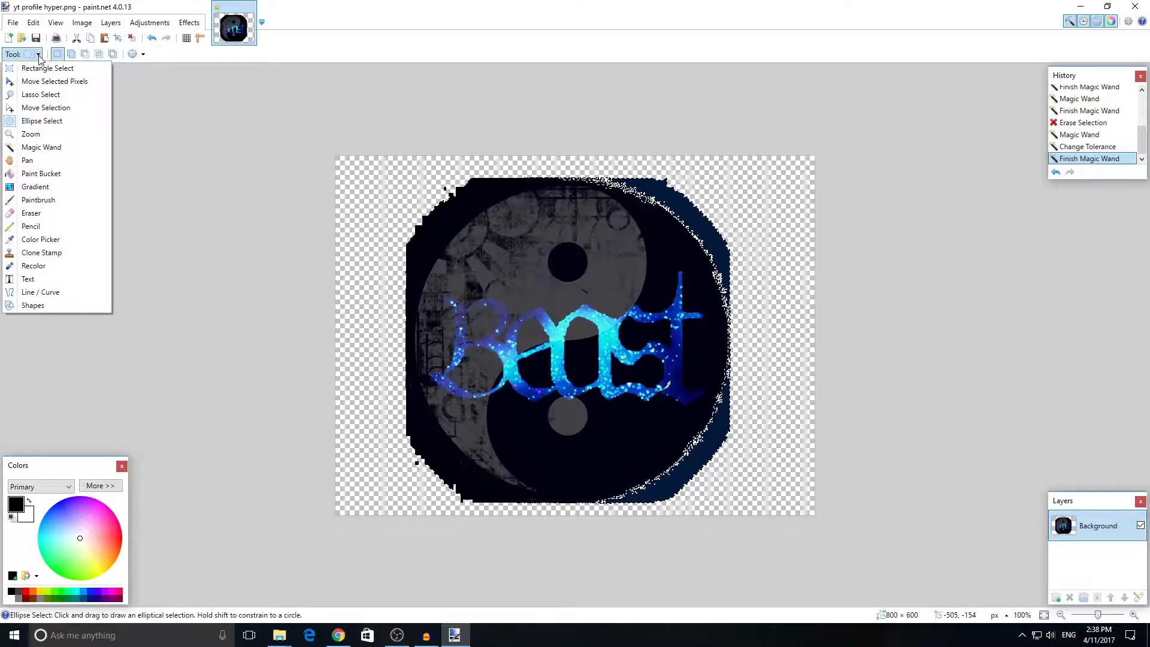
pyautogui.click(577, 251)
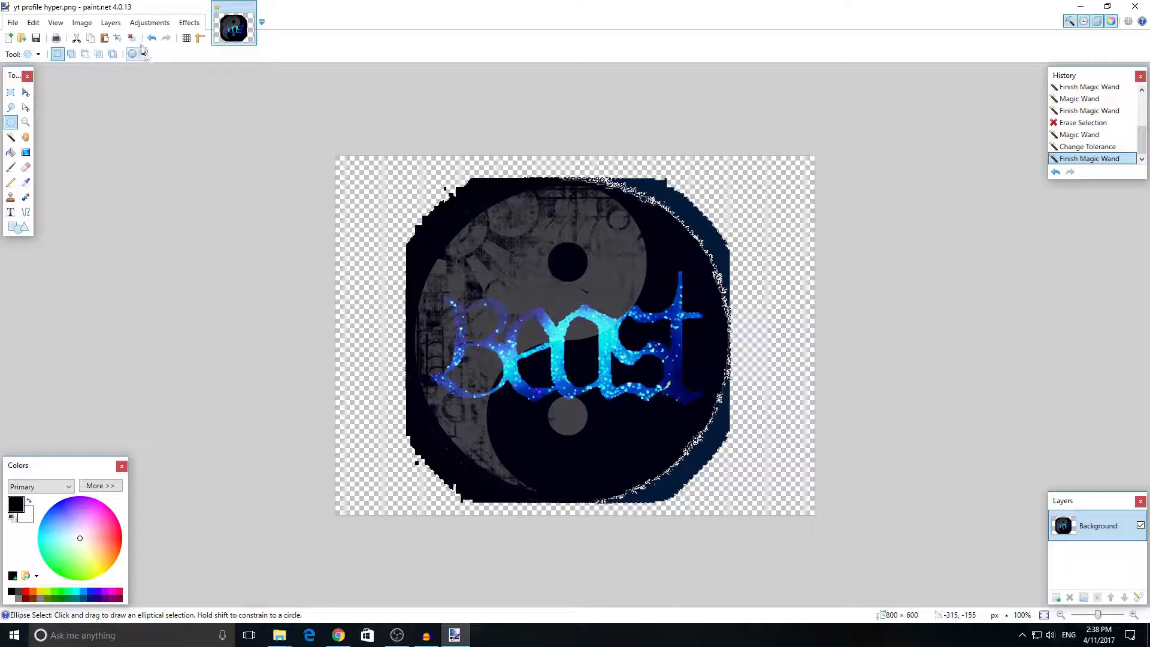
pyautogui.click(539, 211)
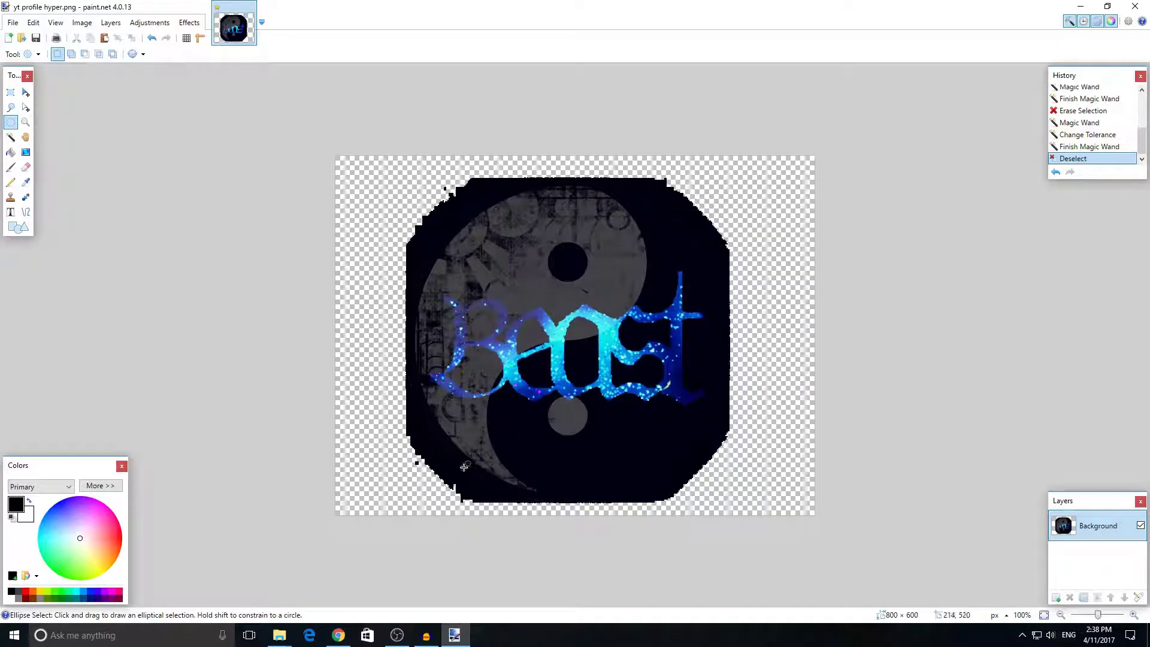
# - Undo the deselection, the last Magic Wand selection and the erasure of the black background
pyautogui.hotkey('ctrl', 'z')
pyautogui.hotkey('ctrl', 'z')
pyautogui.hotkey('ctrl', 'z')
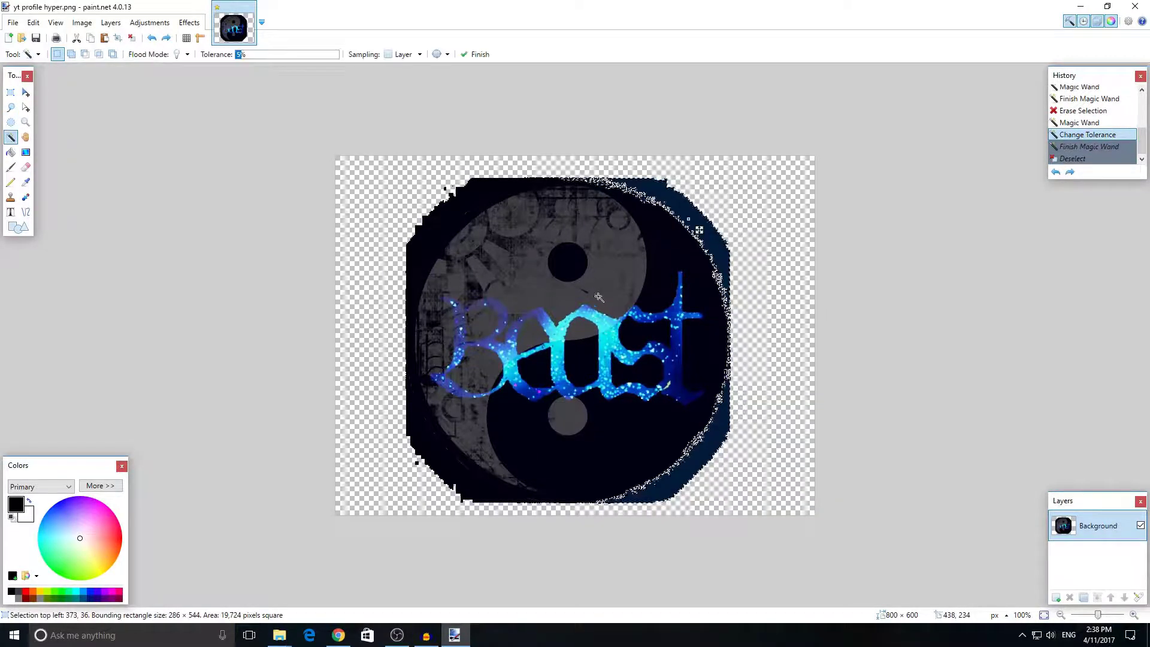
pyautogui.hotkey('ctrl', 'z')
pyautogui.hotkey('ctrl', 'z')
pyautogui.hotkey('ctrl', 'z')
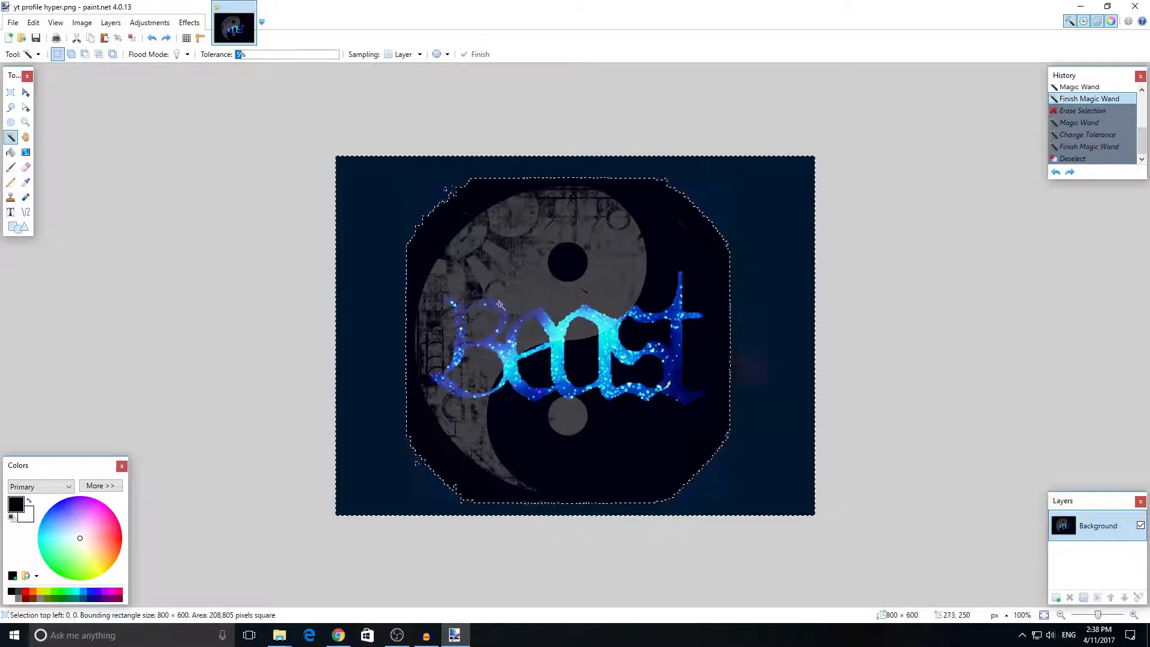
# - Clear the current selection and use Ellipse Select to draw a circle about 545 pixels across around the yin-yang logo
pyautogui.click(11, 122)
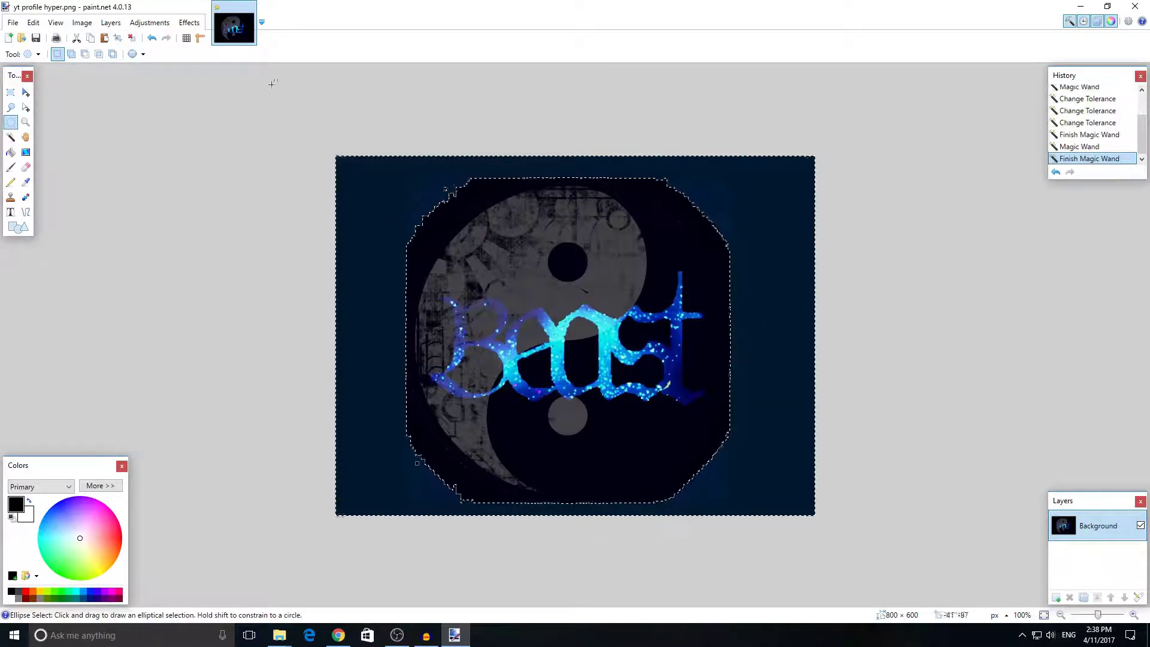
pyautogui.click(132, 38)
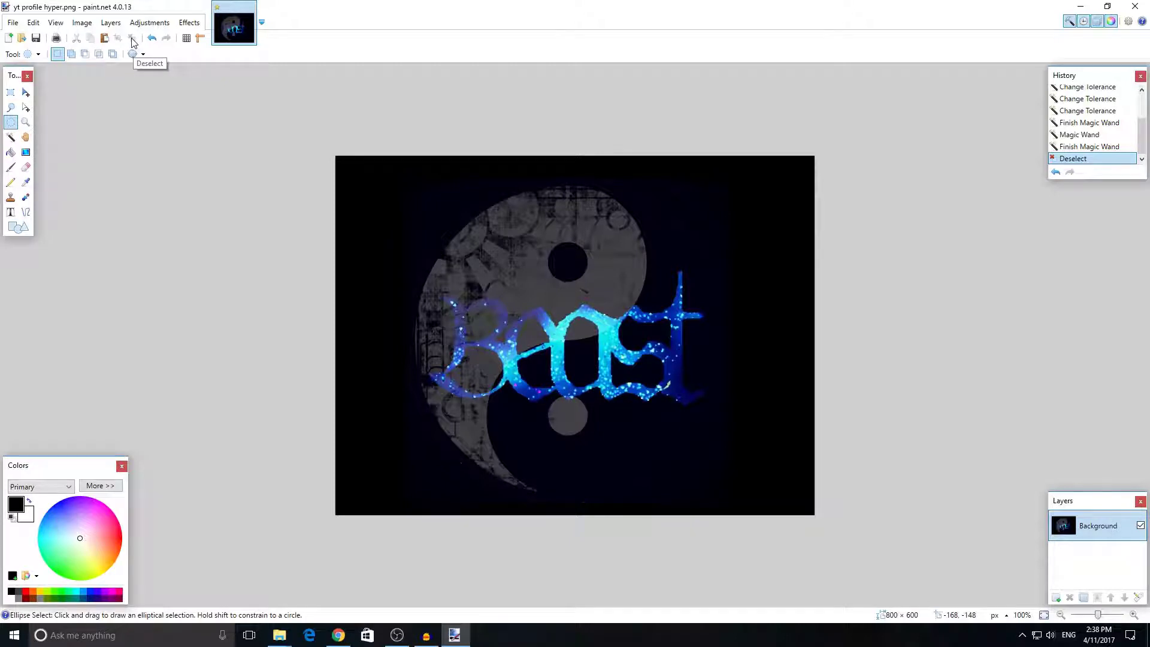
pyautogui.moveTo(472, 442); pyautogui.dragTo(742, 158)
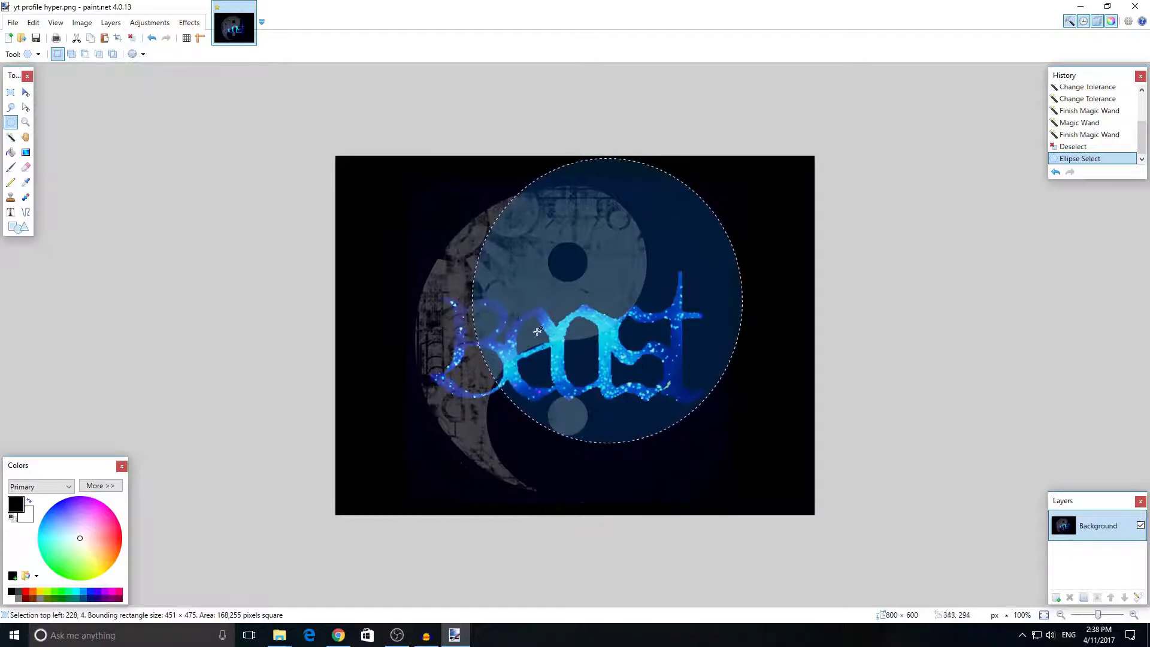
pyautogui.moveTo(427, 451); pyautogui.dragTo(753, 156)
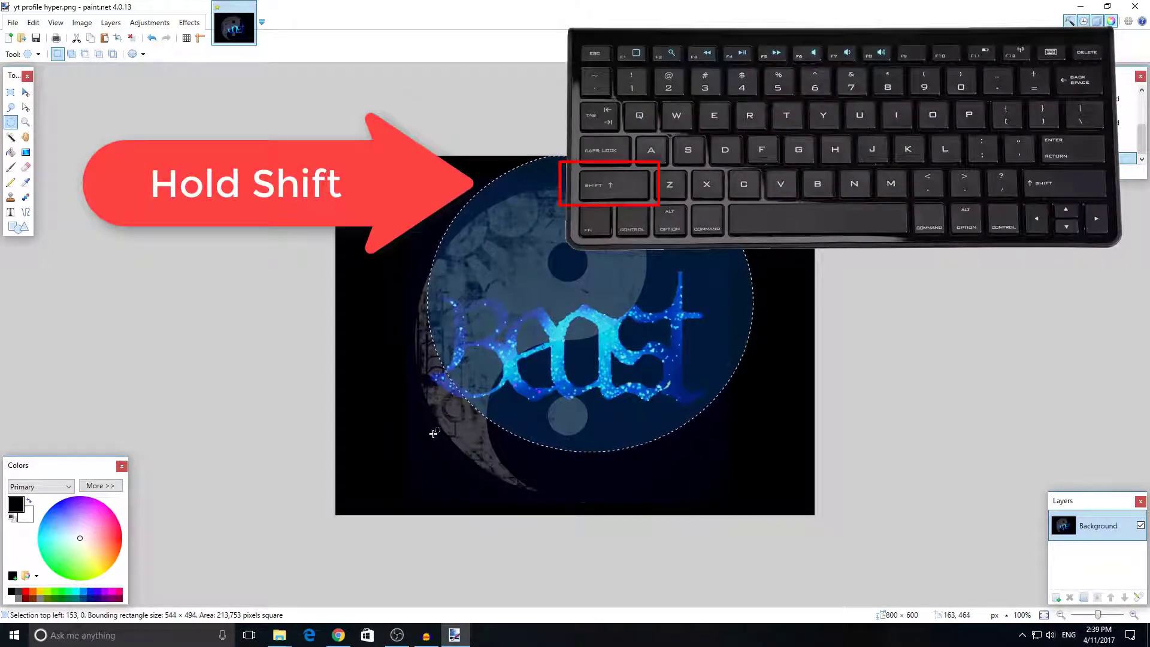
pyautogui.moveTo(433, 433); pyautogui.dragTo(701, 246)
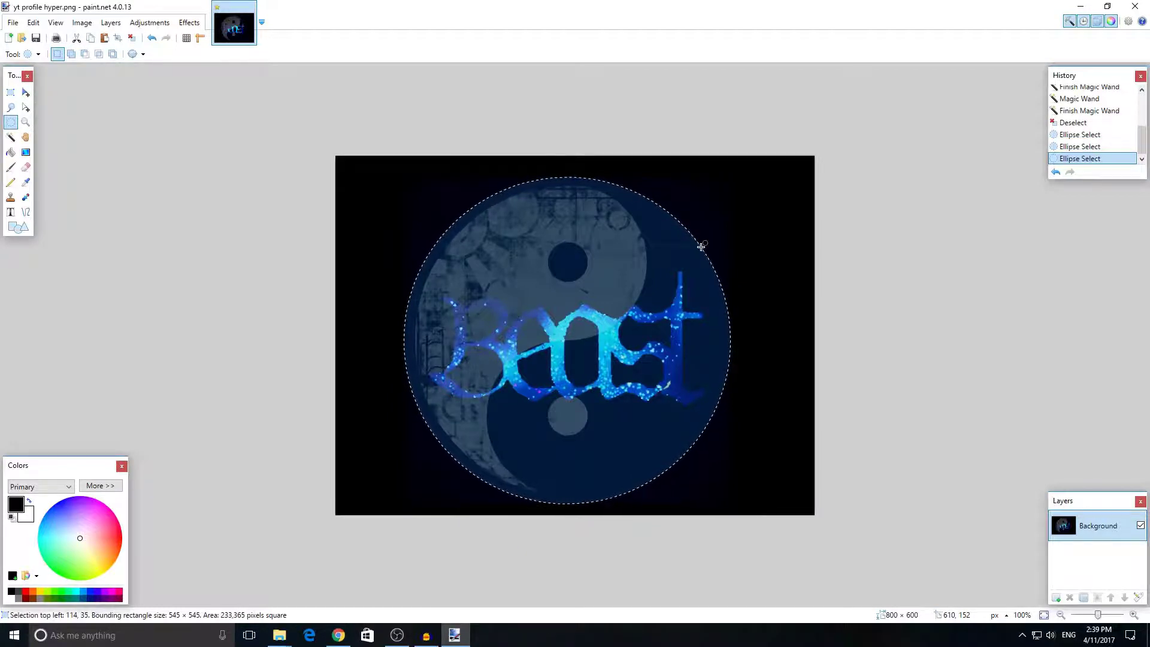
# - Try cropping the image to the circular selection, and undo the crop
pyautogui.click(119, 39)
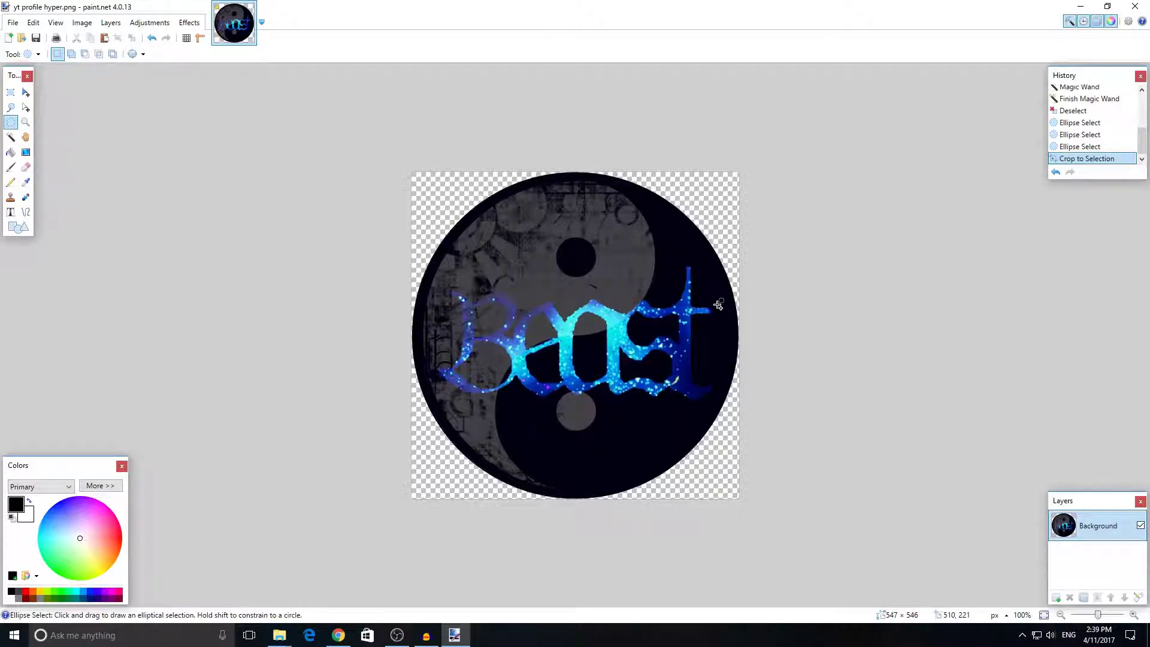
pyautogui.hotkey('ctrl', 'z')
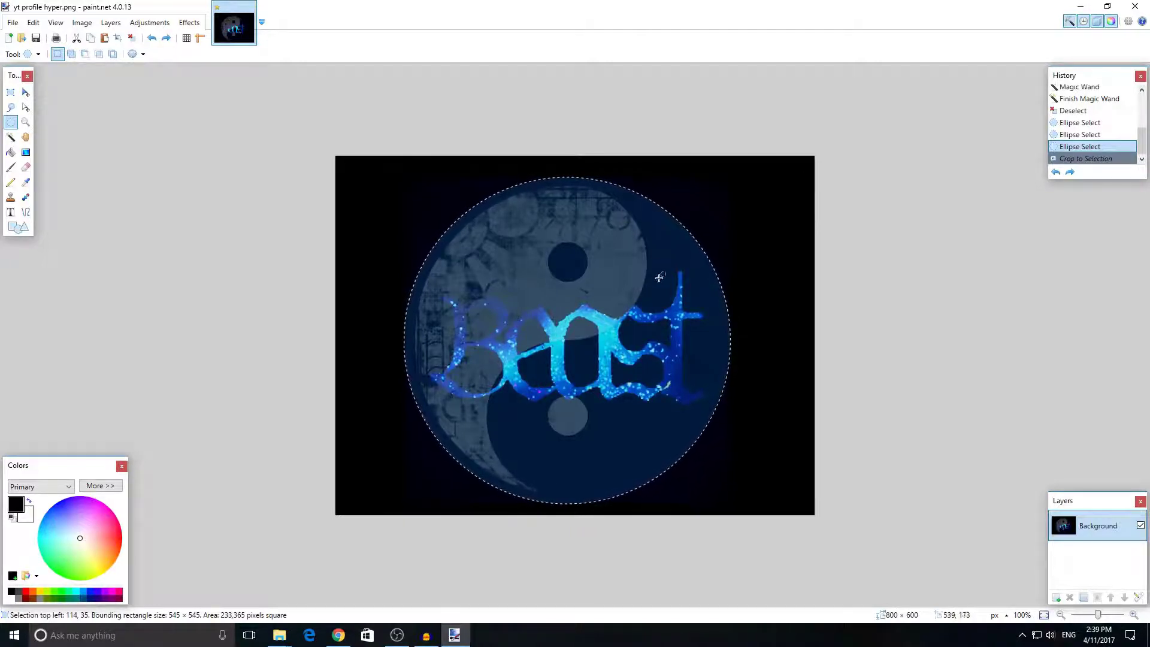
# - Shift the circular selection outline with Move Selection, try moving the selected pixels, and undo the pixel moves
pyautogui.click(27, 109)
pyautogui.moveTo(556, 318); pyautogui.dragTo(590, 320)
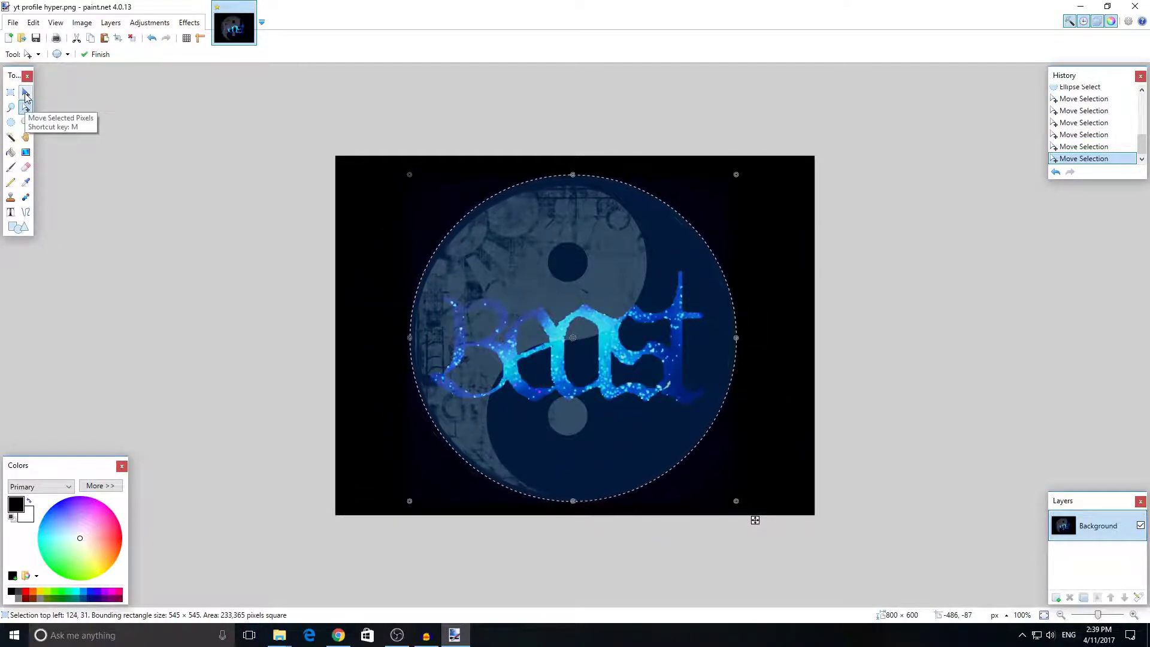
pyautogui.click(25, 95)
pyautogui.moveTo(620, 343); pyautogui.dragTo(522, 324)
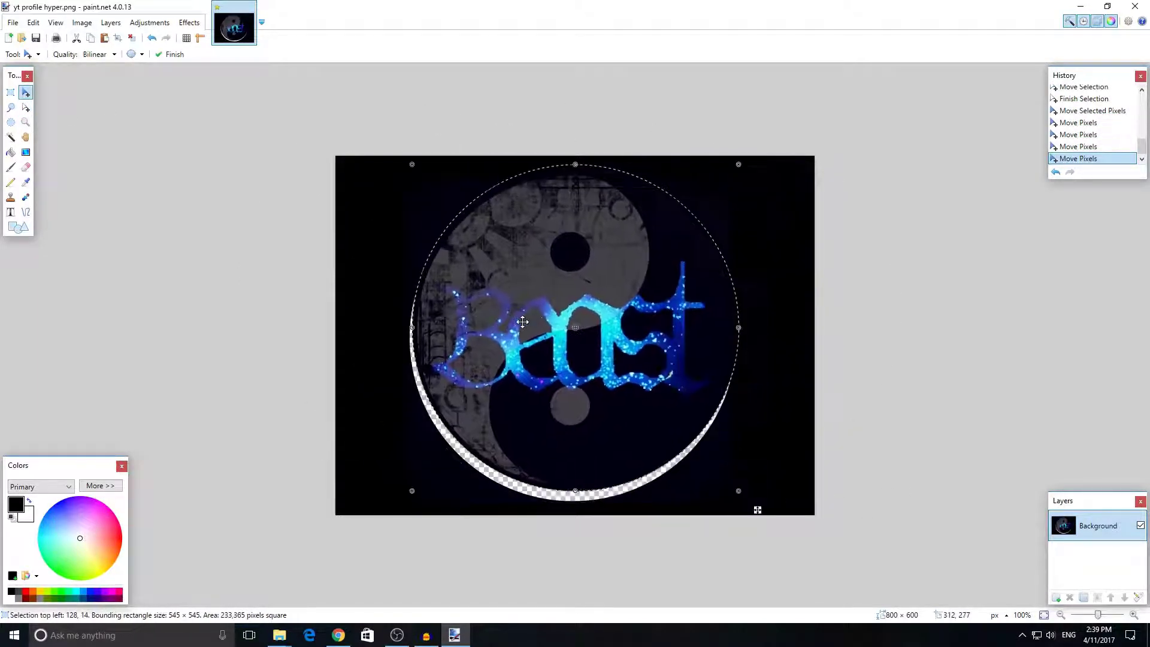
pyautogui.hotkey('ctrl', 'z')
pyautogui.hotkey('ctrl', 'z')
pyautogui.hotkey('ctrl', 'z')
pyautogui.hotkey('ctrl', 'z')
pyautogui.hotkey('ctrl', 'z')
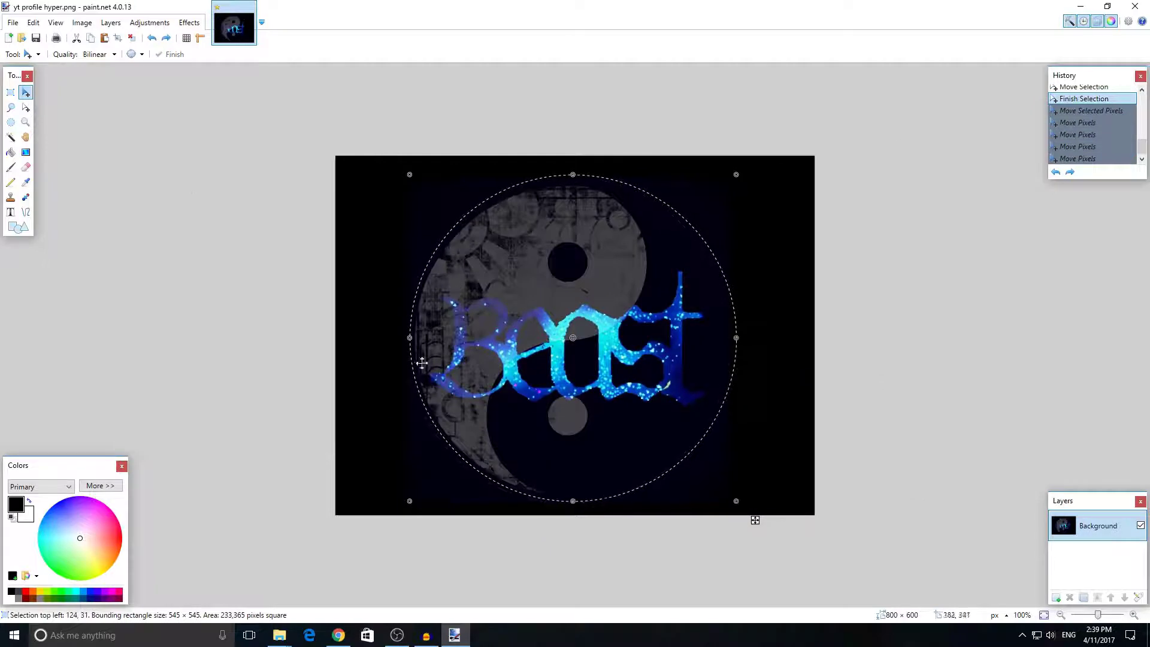
# - Realign the circular selection outline with the logo using Move Selection, and crop the image to it
pyautogui.click(26, 107)
pyautogui.moveTo(633, 282); pyautogui.dragTo(629, 283)
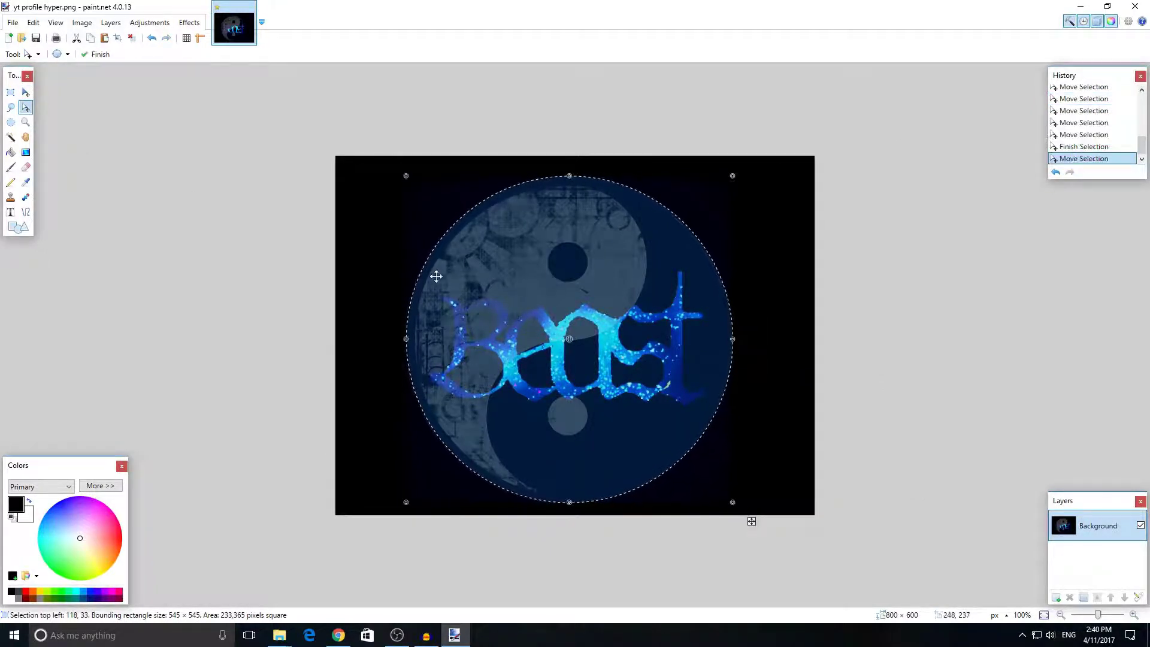
pyautogui.click(117, 39)
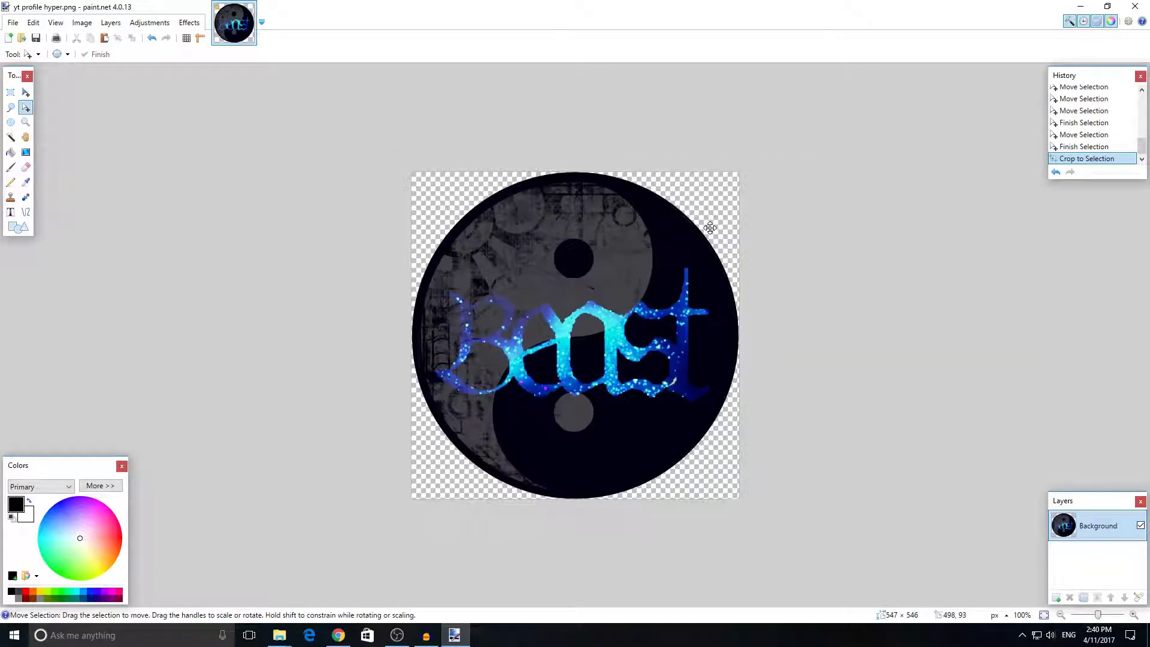
# - Close yt profile hyper.png and paint.net, discarding the unsaved changes
pyautogui.click(1135, 6)
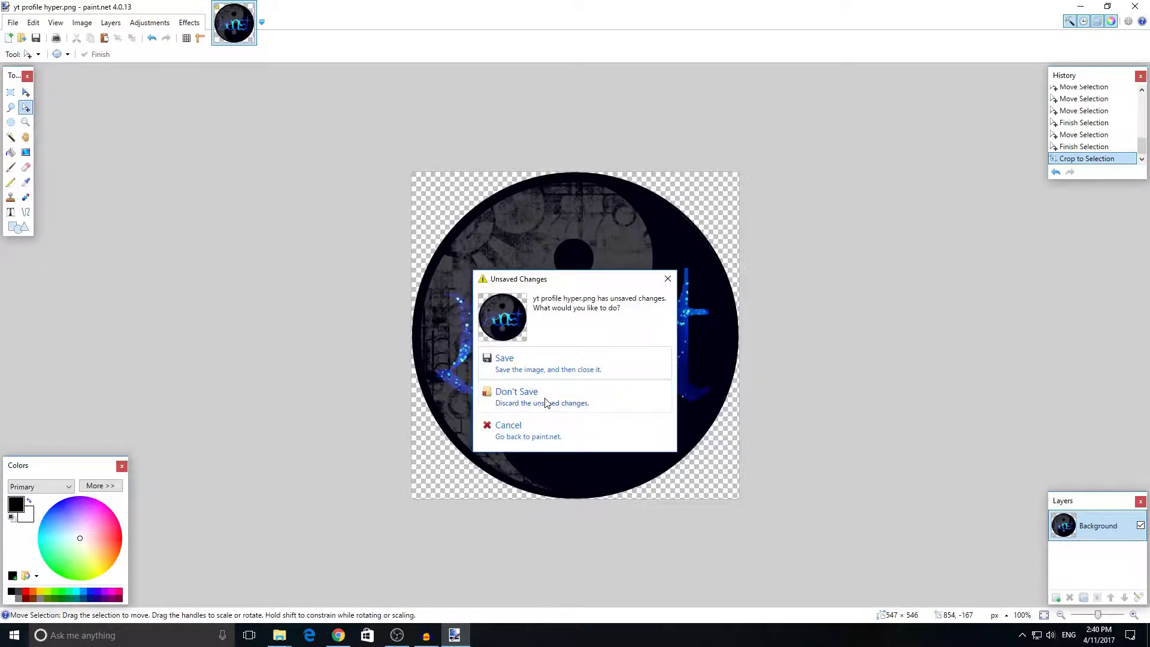
pyautogui.click(546, 397)
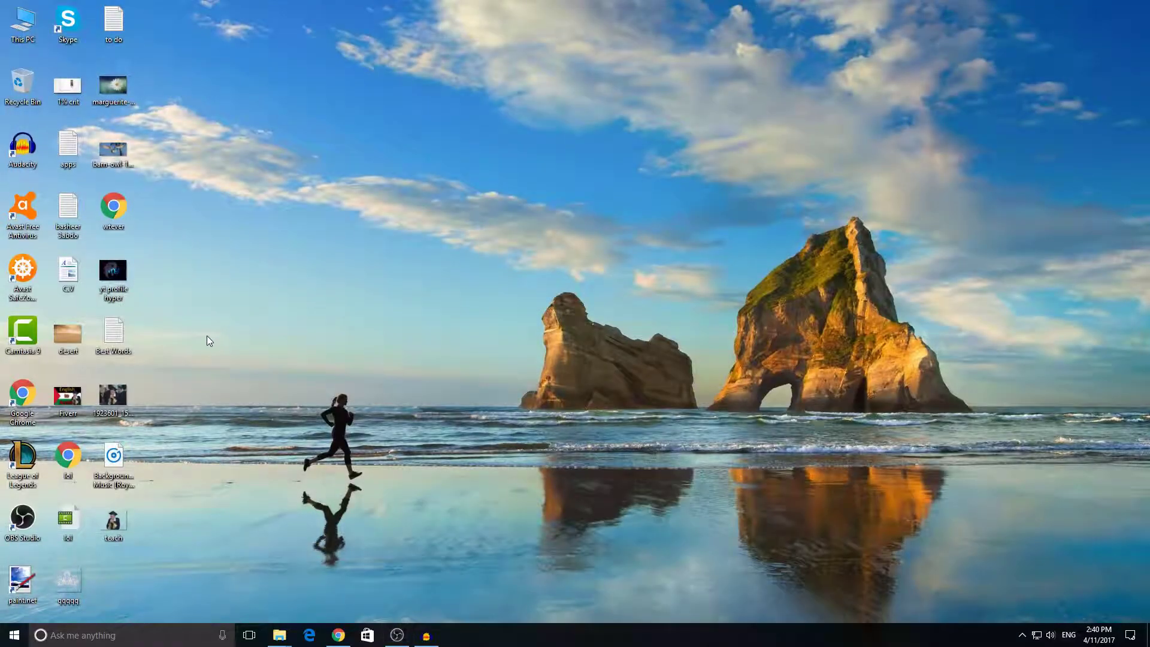
# - Open the graduation photo from the desktop in paint.net
pyautogui.rightClick(125, 397)
pyautogui.moveTo(232, 252)
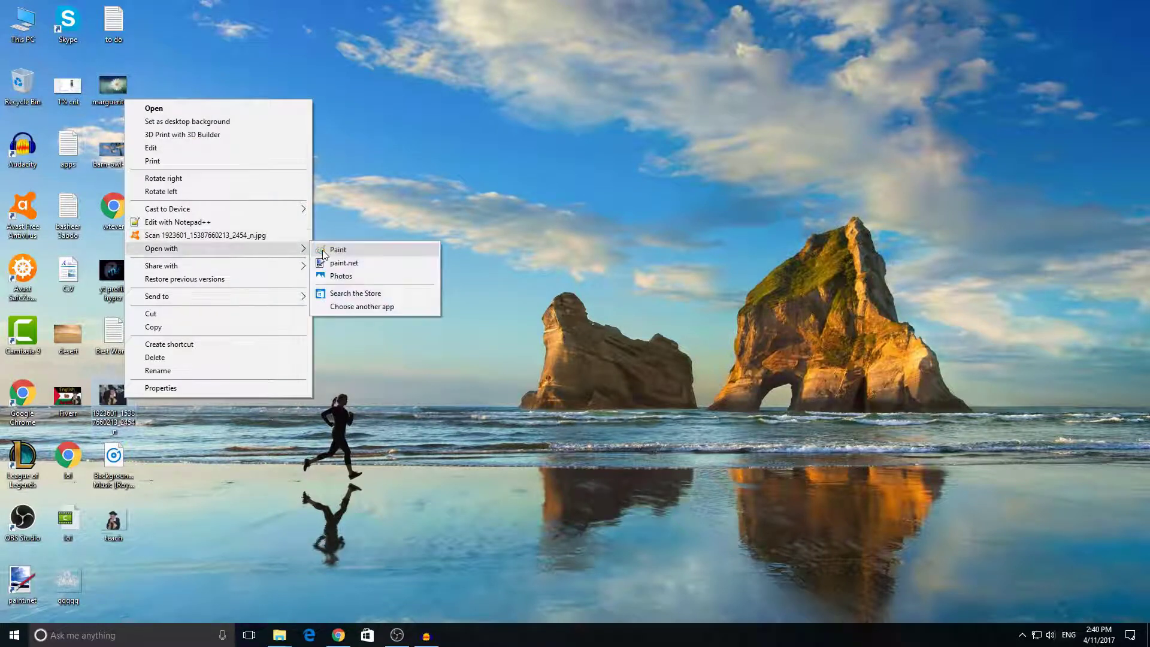
pyautogui.click(361, 262)
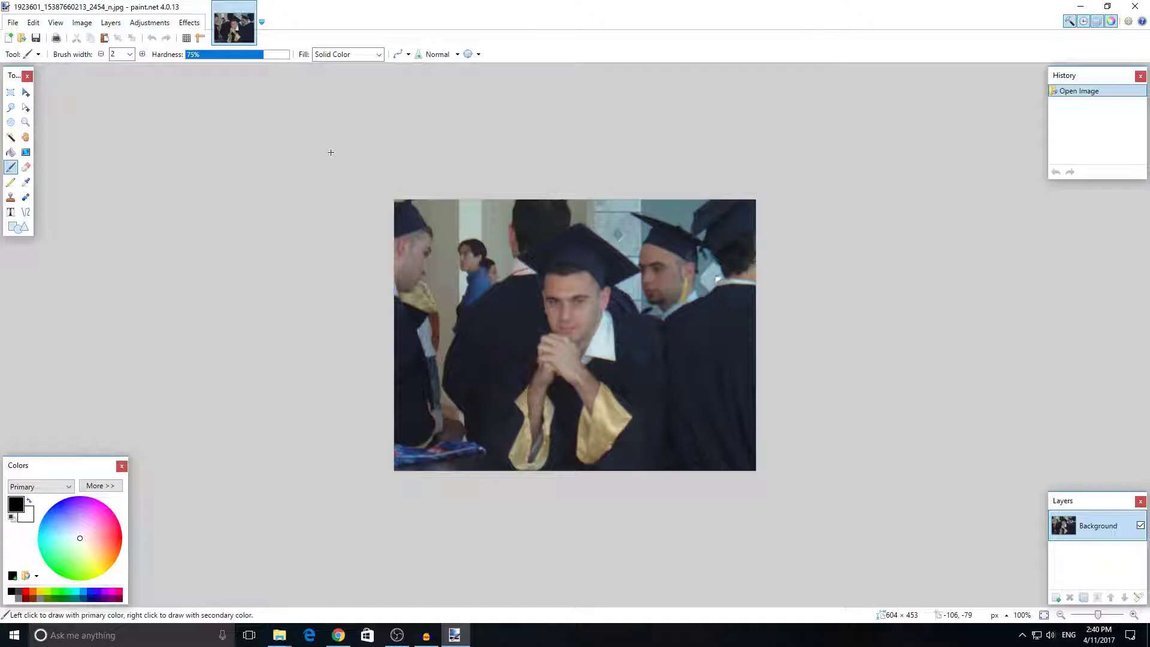
# - Try selecting the photo's background around the central graduate with the Magic Wand at 50% tolerance
pyautogui.click(10, 137)
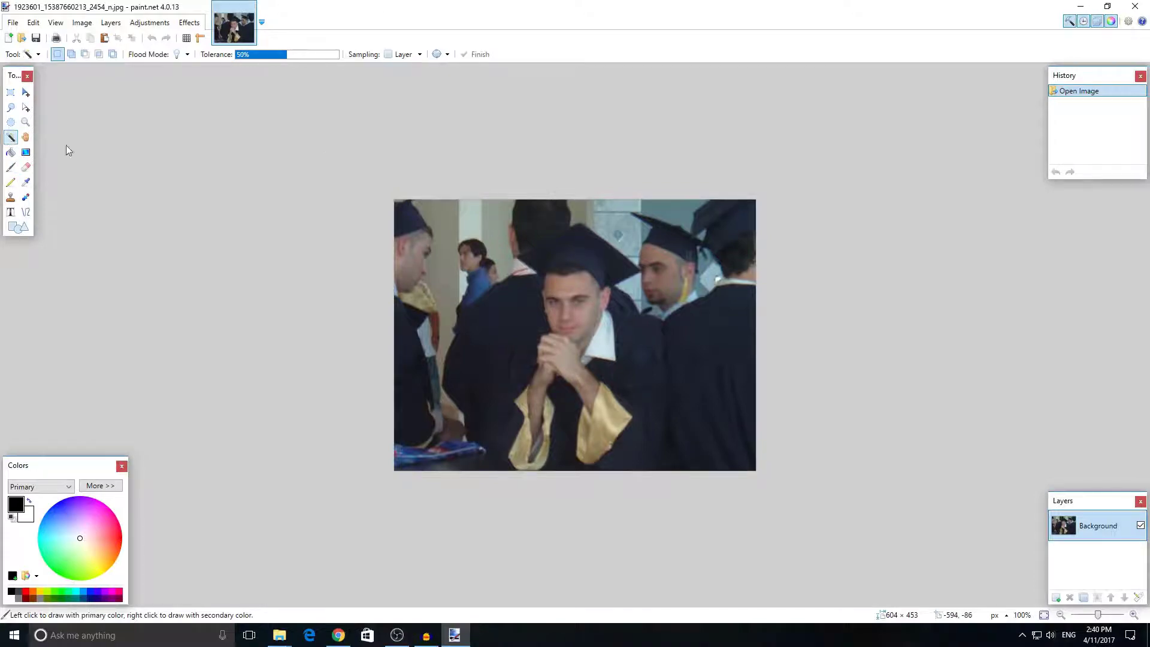
pyautogui.click(656, 217)
pyautogui.click(456, 286)
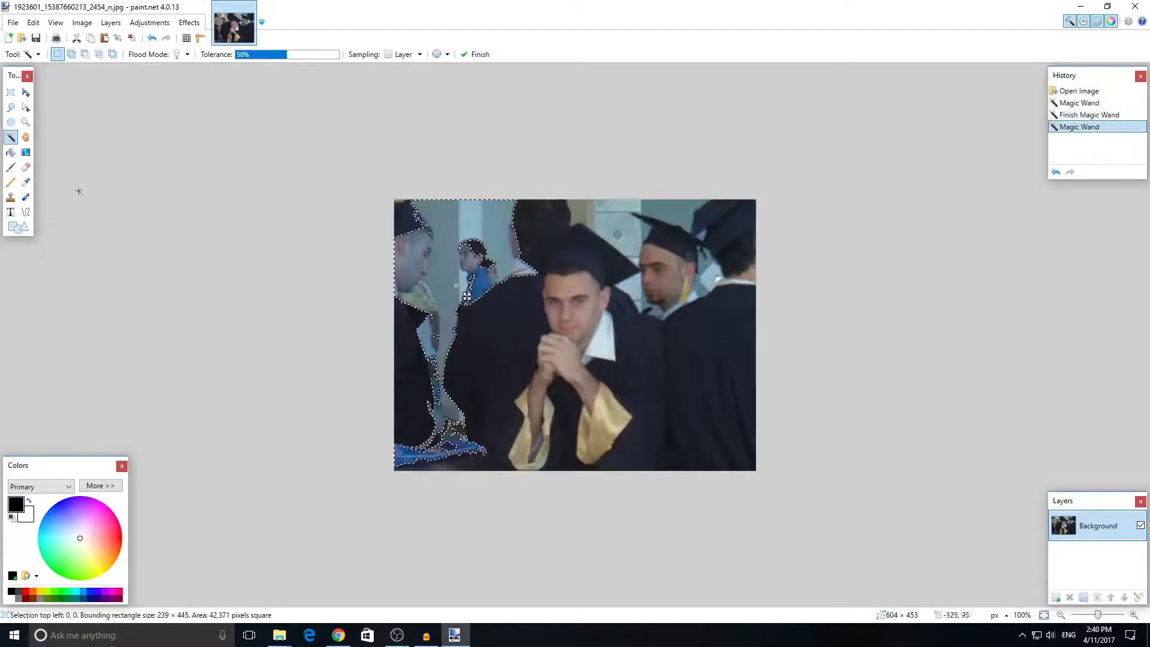
# - Outline the background area above the central graduate's cap with Lasso Select and erase it
pyautogui.click(11, 121)
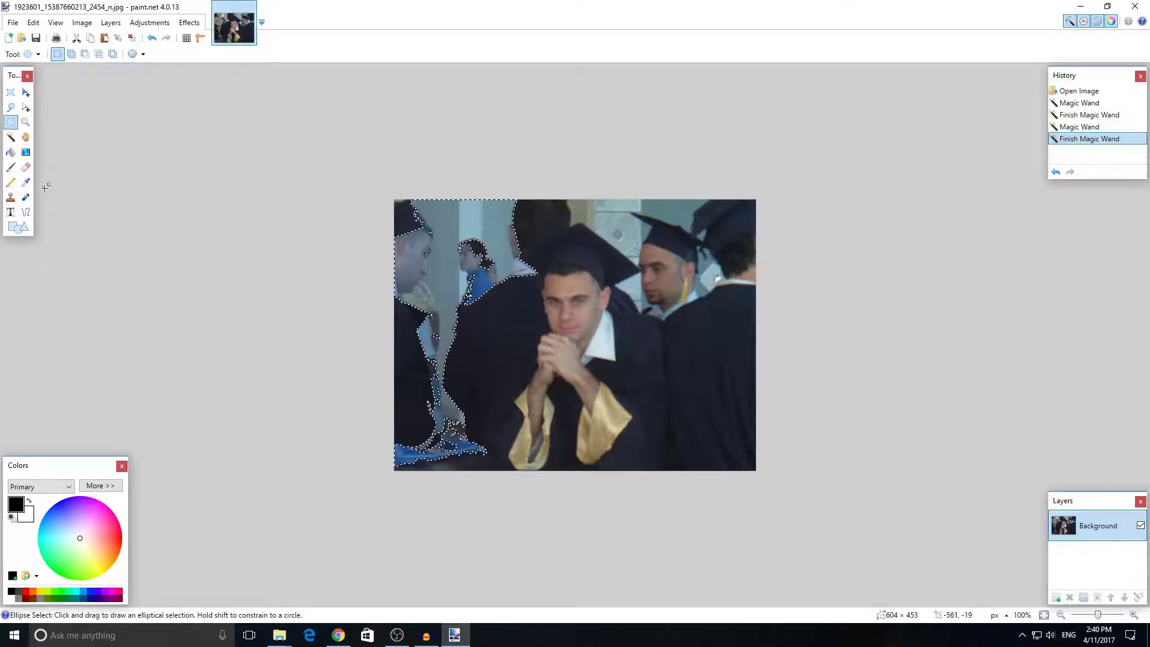
pyautogui.click(10, 109)
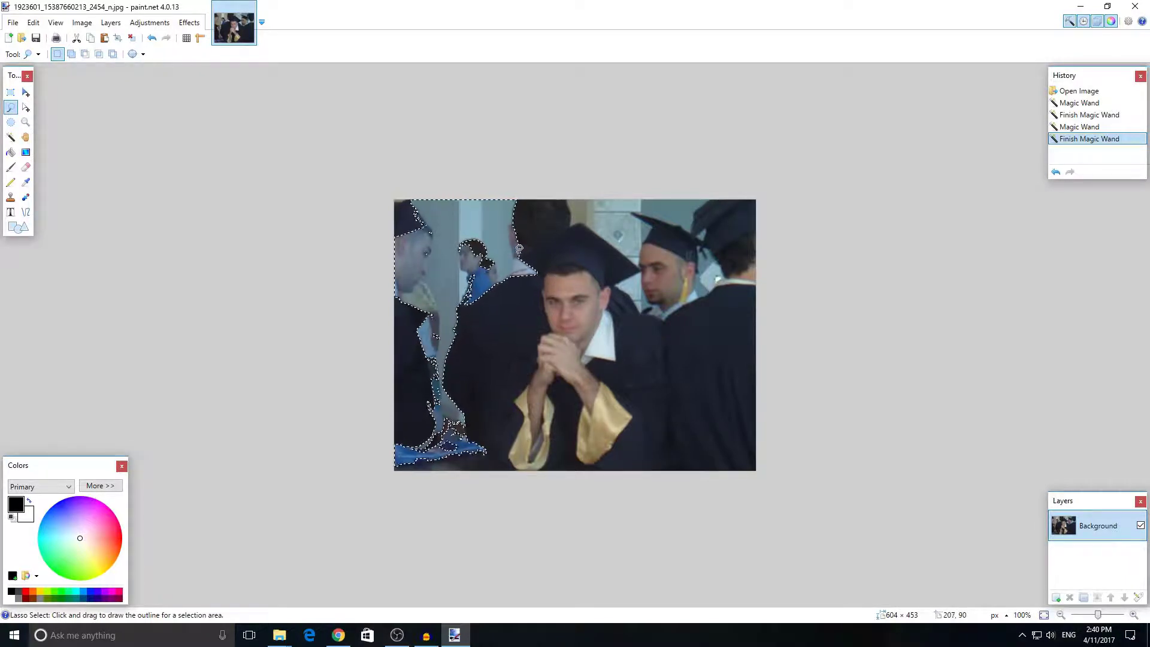
pyautogui.moveTo(519, 254)
pyautogui.mouseDown()
pyautogui.moveTo(584, 222)
pyautogui.moveTo(643, 269)
pyautogui.moveTo(631, 221)
pyautogui.moveTo(653, 167)
pyautogui.moveTo(512, 121)
pyautogui.moveTo(400, 103)
pyautogui.mouseUp()
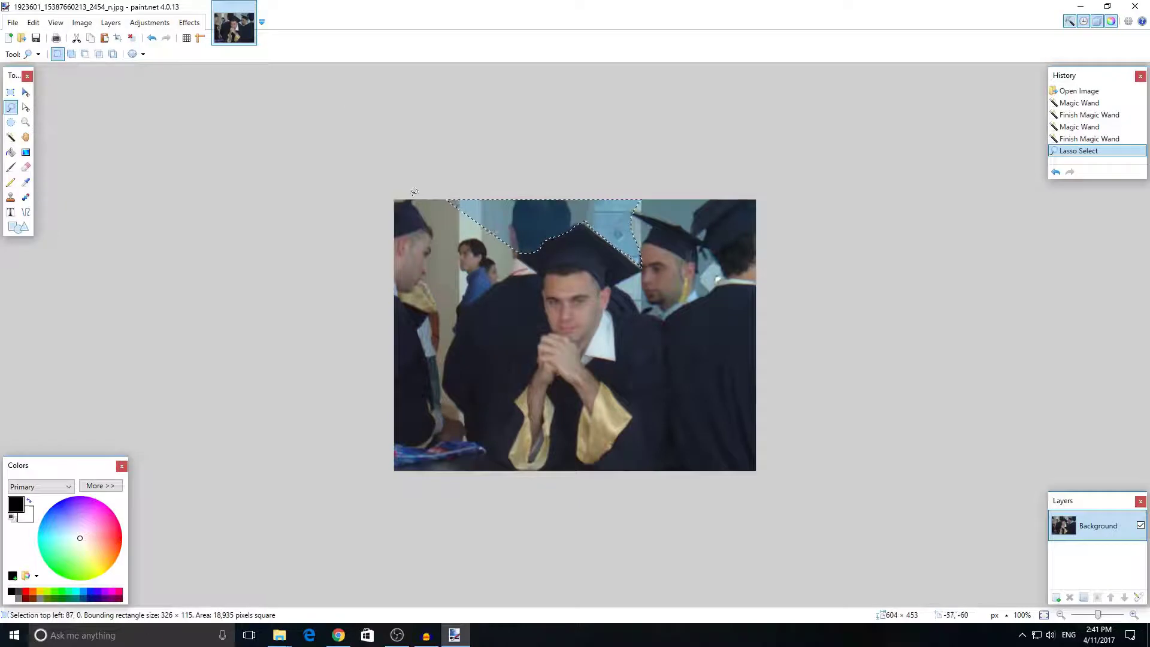
pyautogui.press('Delete')
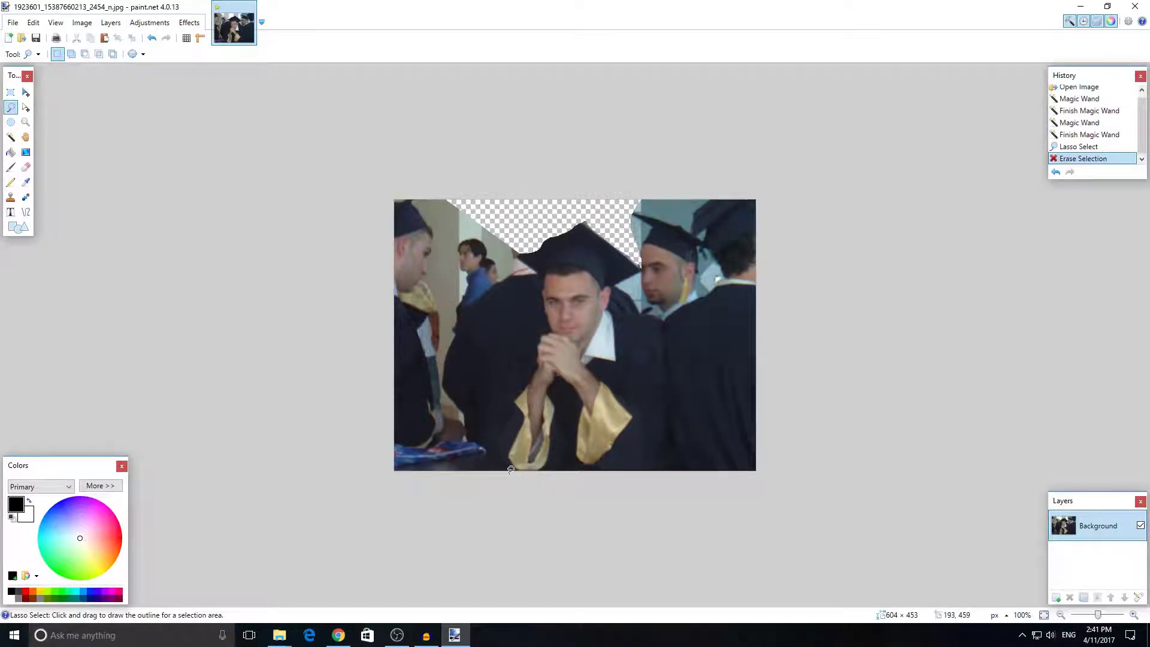
# - Outline the background beside the central graduate's sleeve, down to the photo's bottom-left corner, with Lasso Select and erase it
pyautogui.scroll(4, 545, 466)
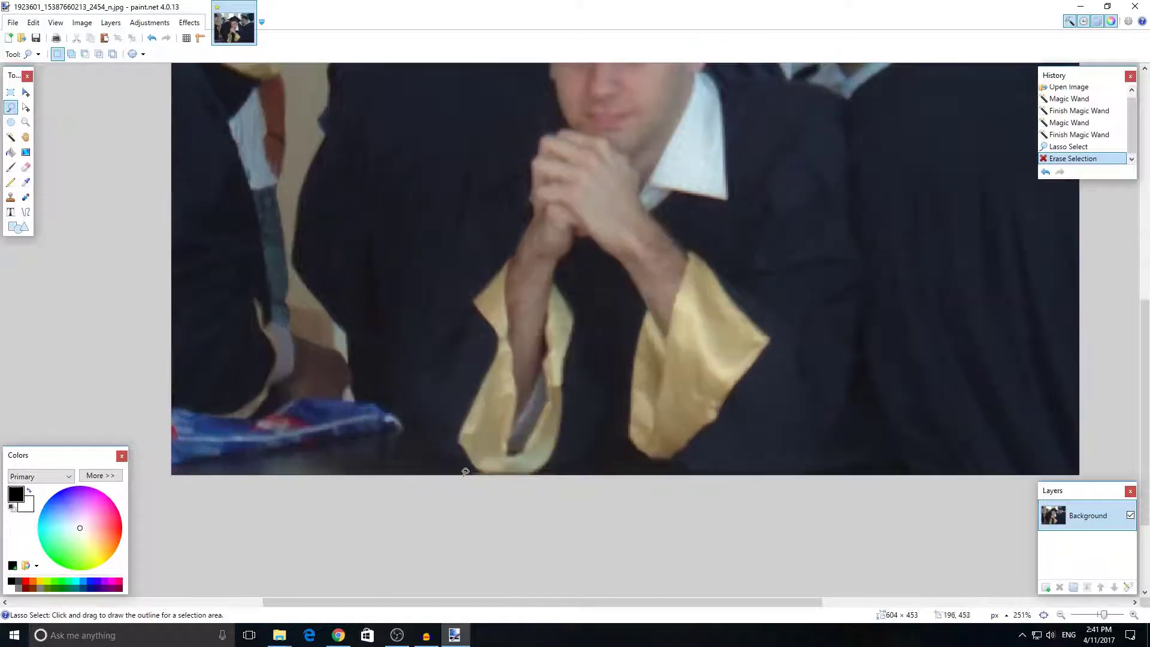
pyautogui.moveTo(452, 476)
pyautogui.mouseDown()
pyautogui.moveTo(409, 415)
pyautogui.moveTo(412, 376)
pyautogui.moveTo(451, 252)
pyautogui.moveTo(465, 149)
pyautogui.moveTo(485, 121)
pyautogui.moveTo(385, 116)
pyautogui.moveTo(174, 205)
pyautogui.moveTo(170, 479)
pyautogui.mouseUp()
pyautogui.press('Delete')
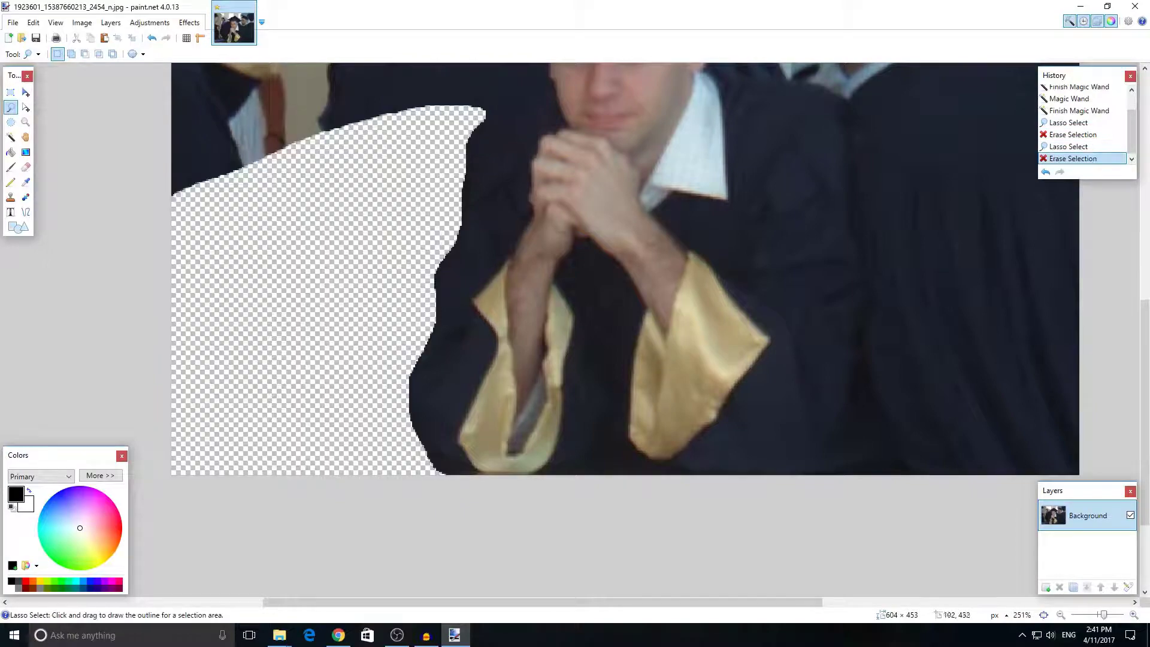
# - Lasso the background between the central graduate's cap, right shoulder and the photo's upper-right corner, and erase it
pyautogui.scroll(4, 625, 361)
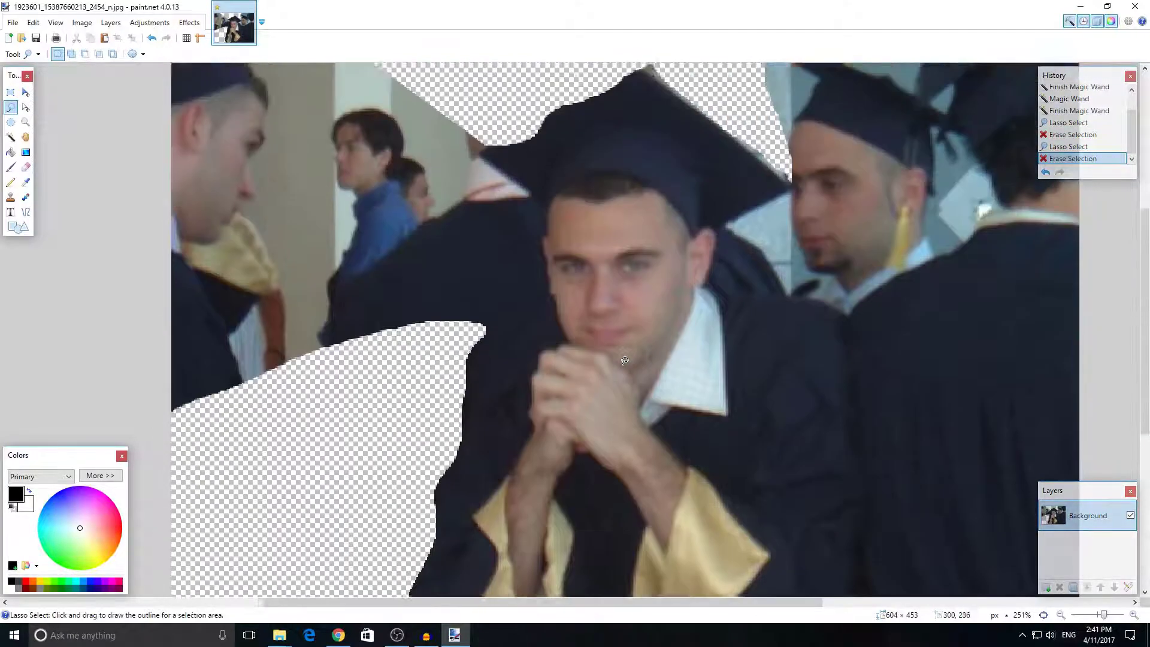
pyautogui.scroll(-3, 624, 362)
pyautogui.scroll(4, 623, 360)
pyautogui.scroll(-4, 769, 286)
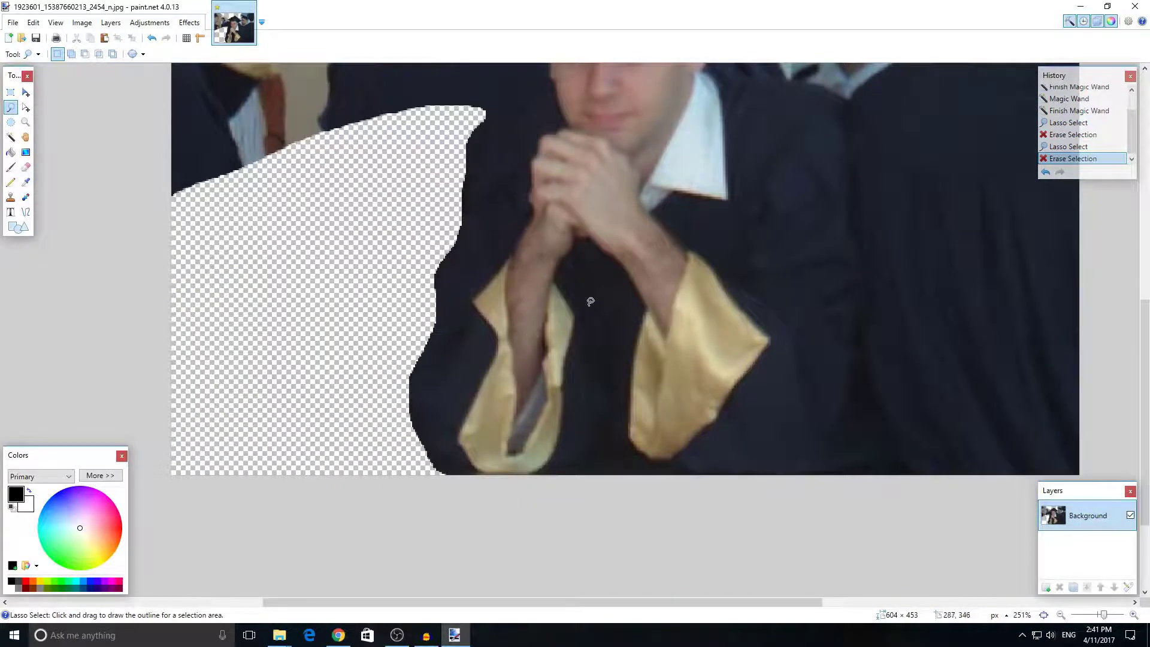
pyautogui.scroll(2, 769, 286)
pyautogui.scroll(-2, 733, 233)
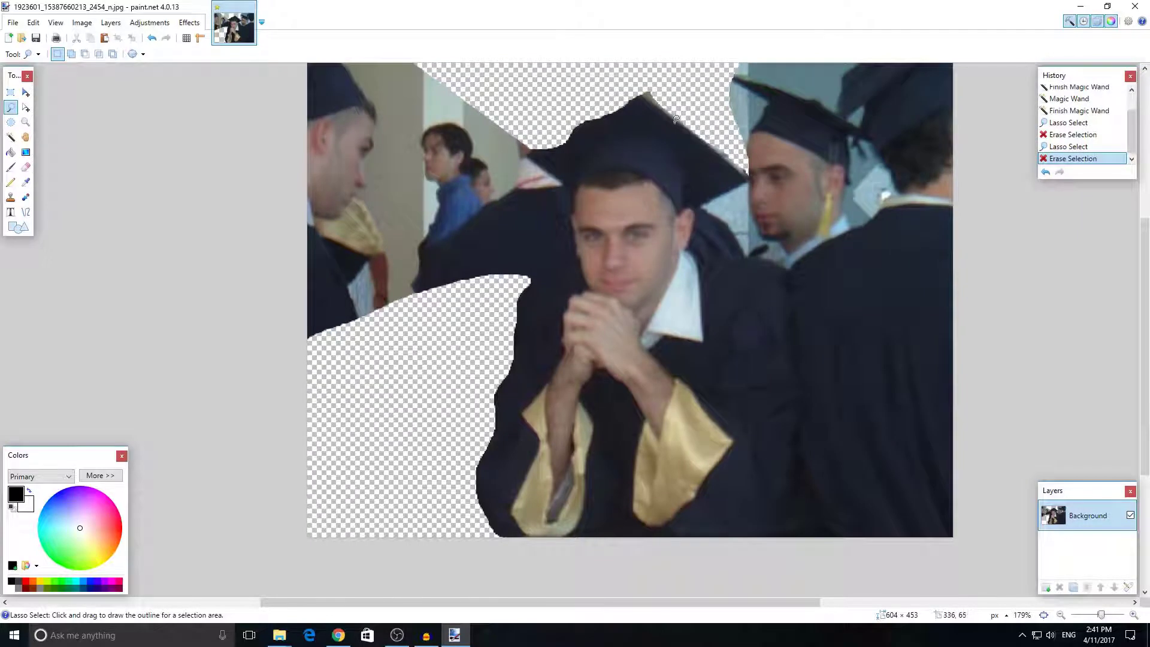
pyautogui.moveTo(743, 172)
pyautogui.mouseDown()
pyautogui.moveTo(750, 183)
pyautogui.moveTo(716, 198)
pyautogui.moveTo(695, 230)
pyautogui.moveTo(710, 251)
pyautogui.moveTo(758, 255)
pyautogui.moveTo(798, 347)
pyautogui.moveTo(792, 397)
pyautogui.moveTo(923, 258)
pyautogui.moveTo(934, 69)
pyautogui.mouseUp()
pyautogui.press('Delete')
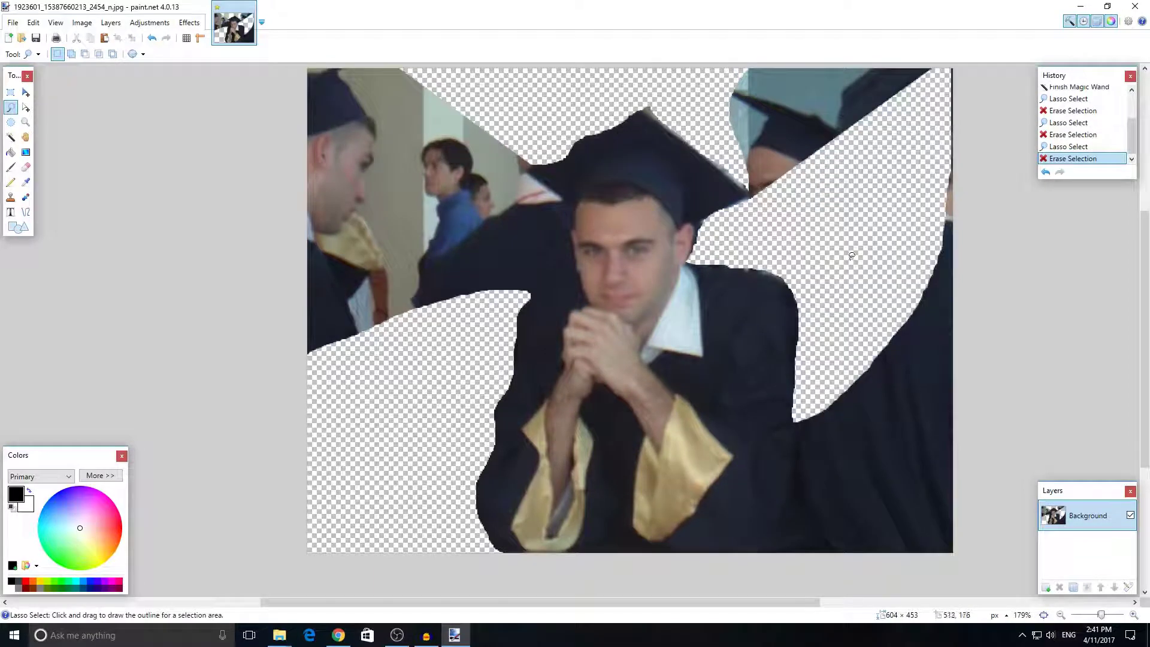
# - Choose PNG as the file type for saving a copy of the edited graduation photo, and cancel the save
pyautogui.click(10, 24)
pyautogui.click(8, 24)
pyautogui.click(15, 24)
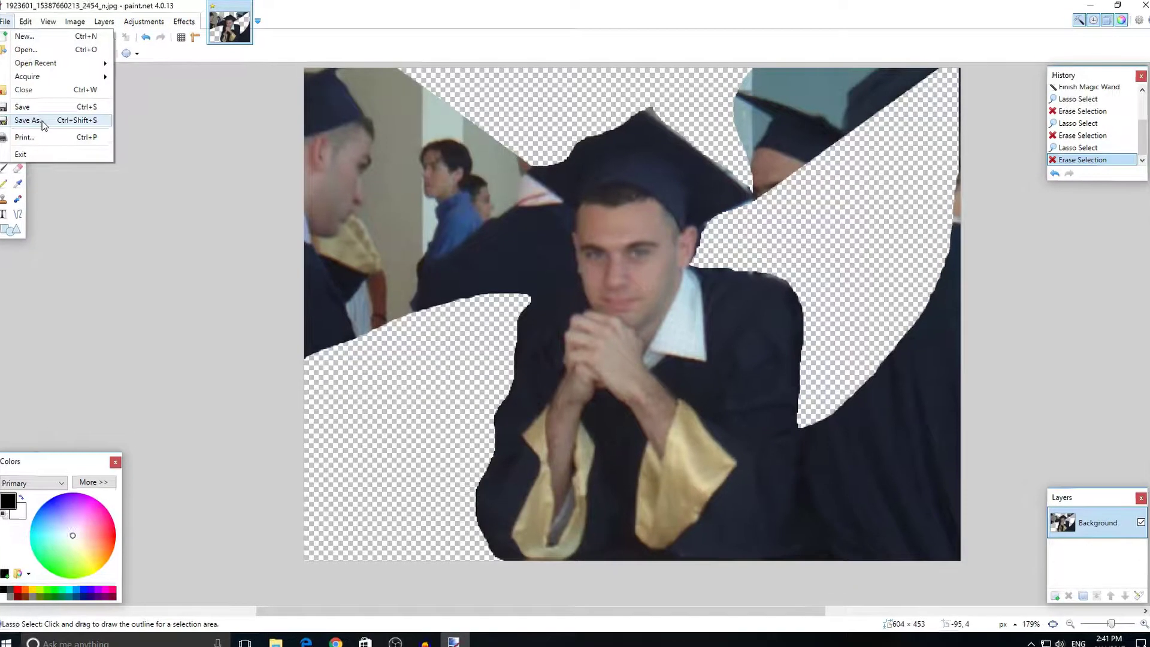
pyautogui.click(37, 119)
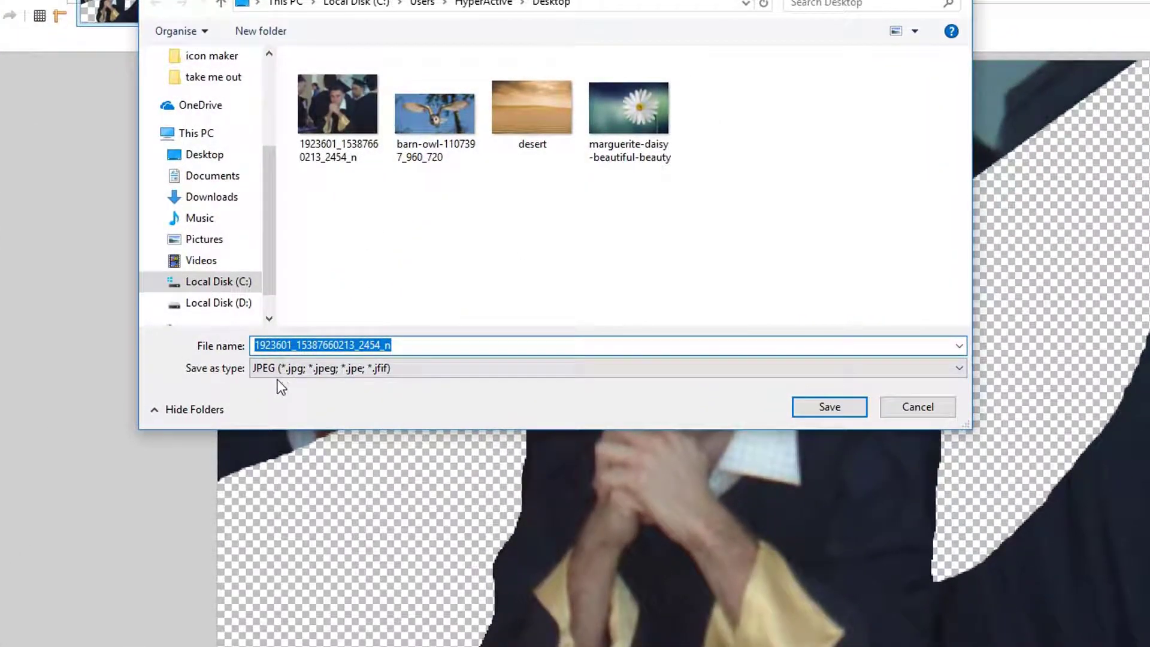
pyautogui.click(309, 378)
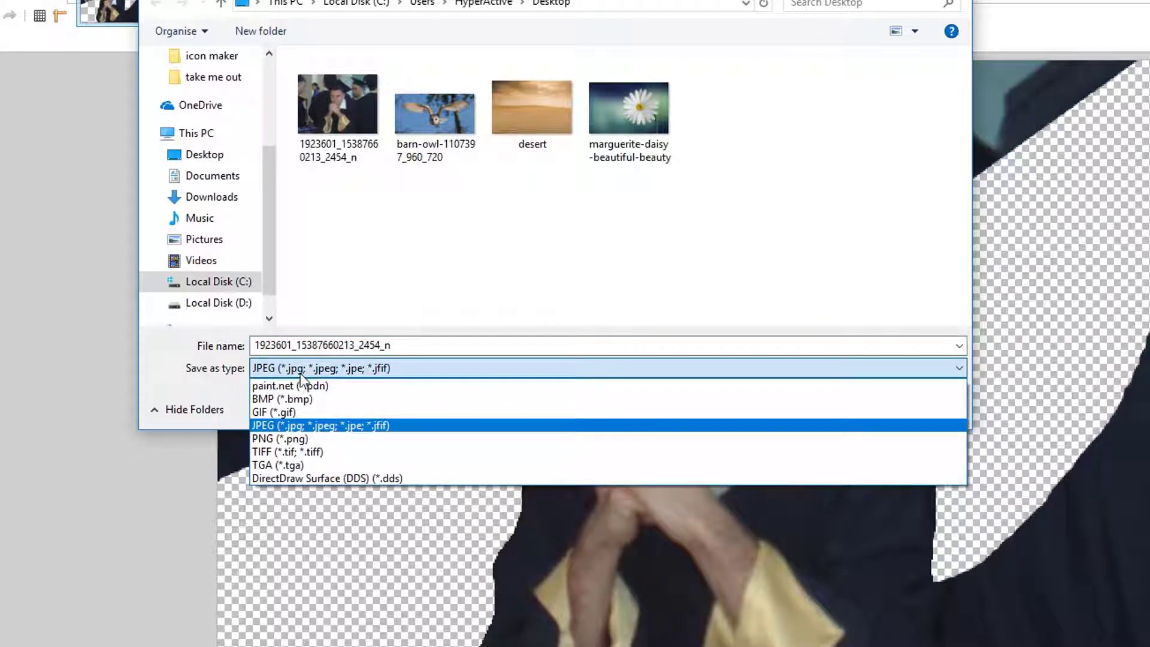
pyautogui.click(271, 438)
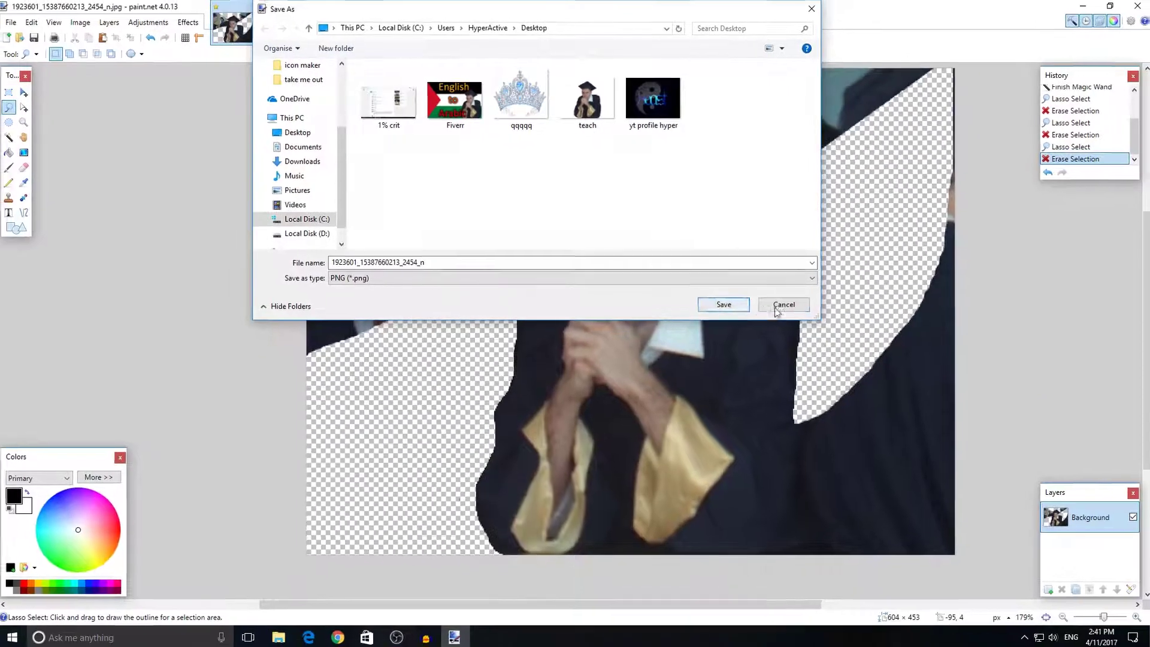
pyautogui.click(918, 406)
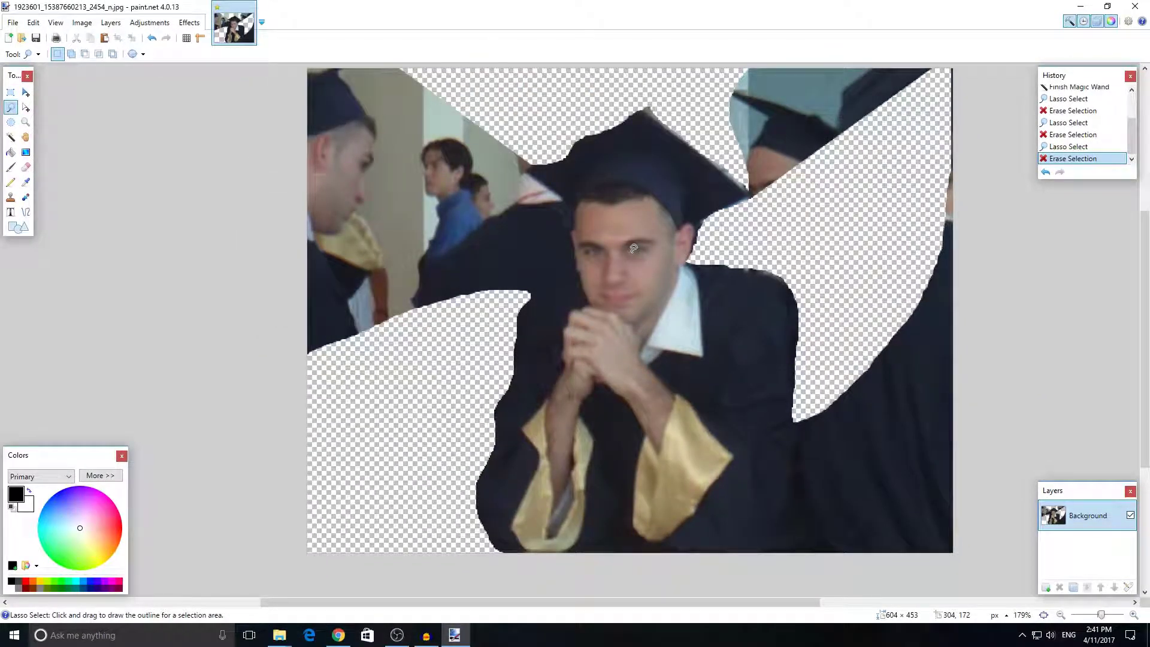
# - Close paint.net and discard the unsaved changes to the graduation photo
pyautogui.click(1135, 6)
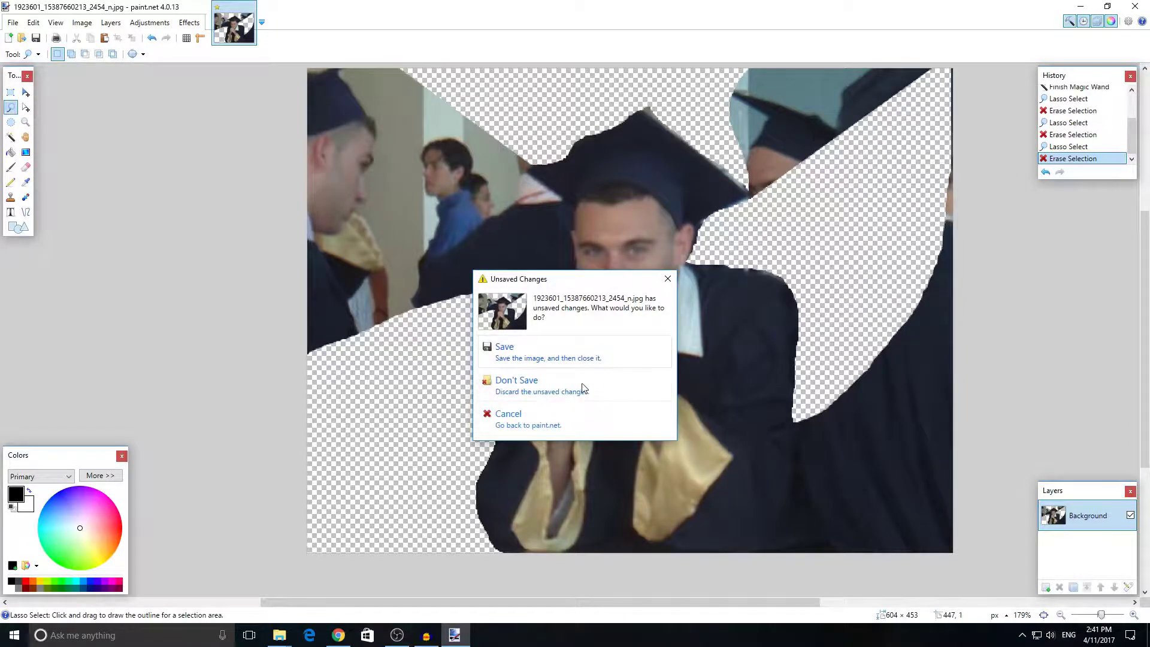
pyautogui.click(579, 389)
# - View the finished cutout teach.png from the desktop in Photos and in paint.net, closing each program after viewing
pyautogui.doubleClick(112, 519)
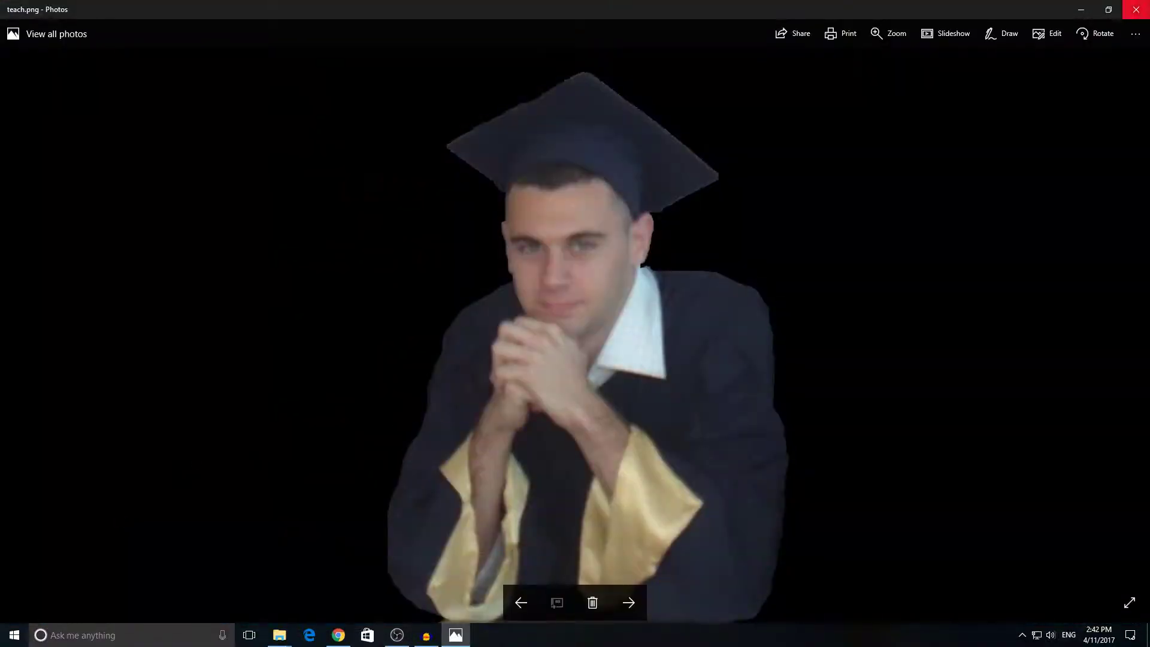
pyautogui.click(1136, 9)
pyautogui.rightClick(107, 526)
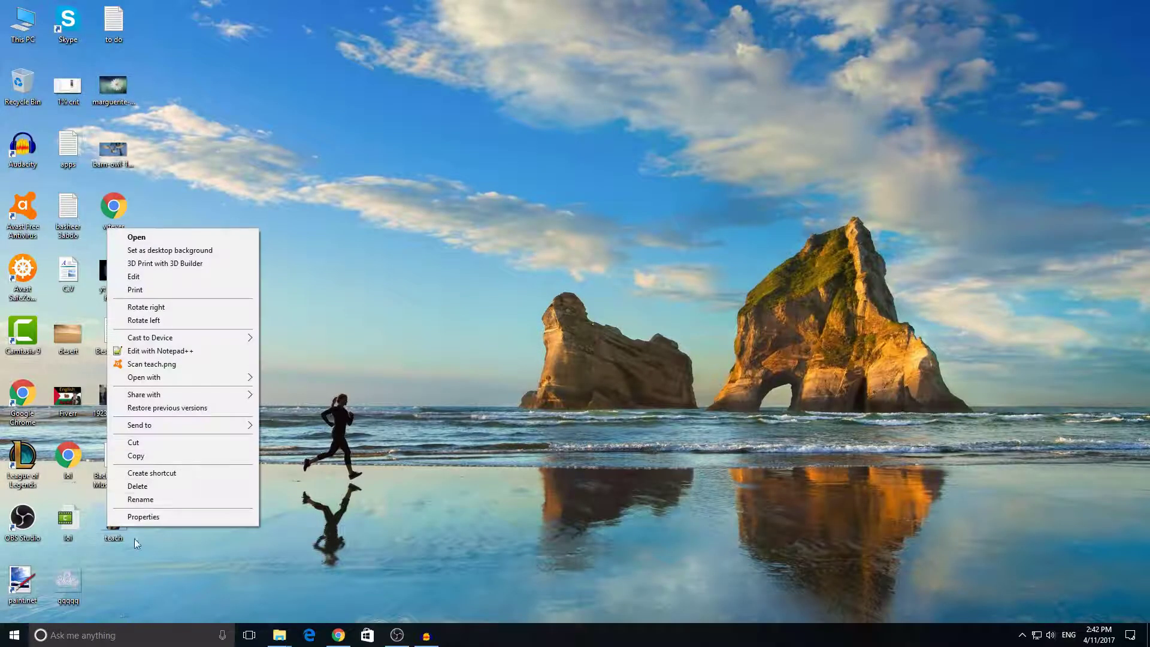
pyautogui.click(134, 538)
pyautogui.rightClick(107, 527)
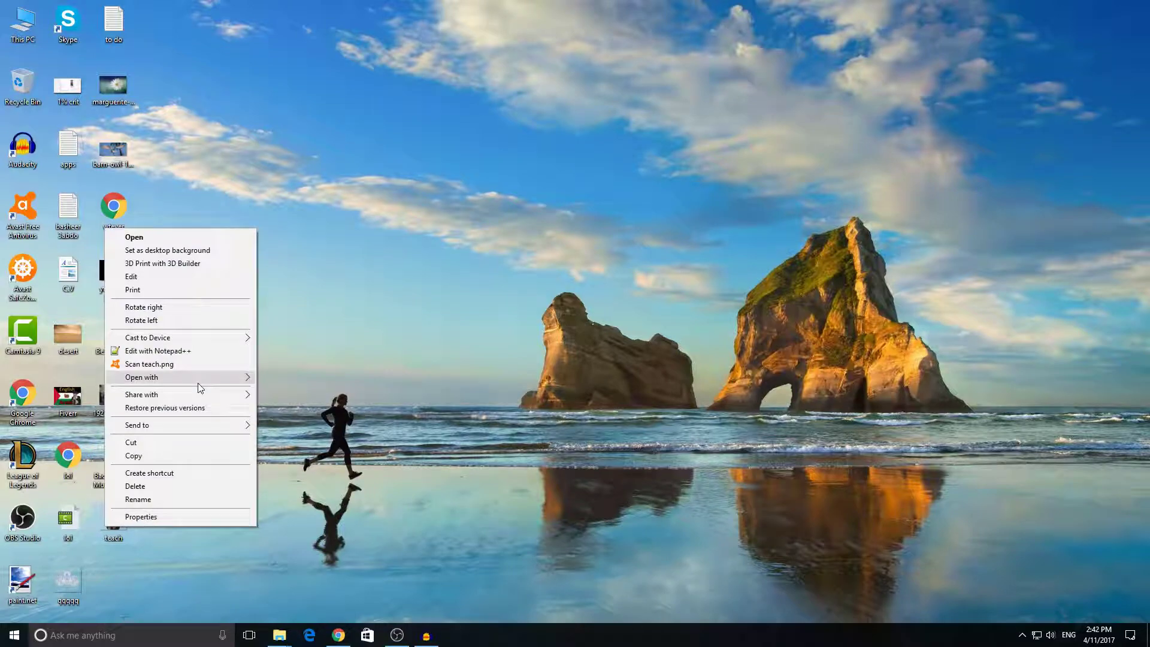
pyautogui.moveTo(197, 383)
pyautogui.click(280, 391)
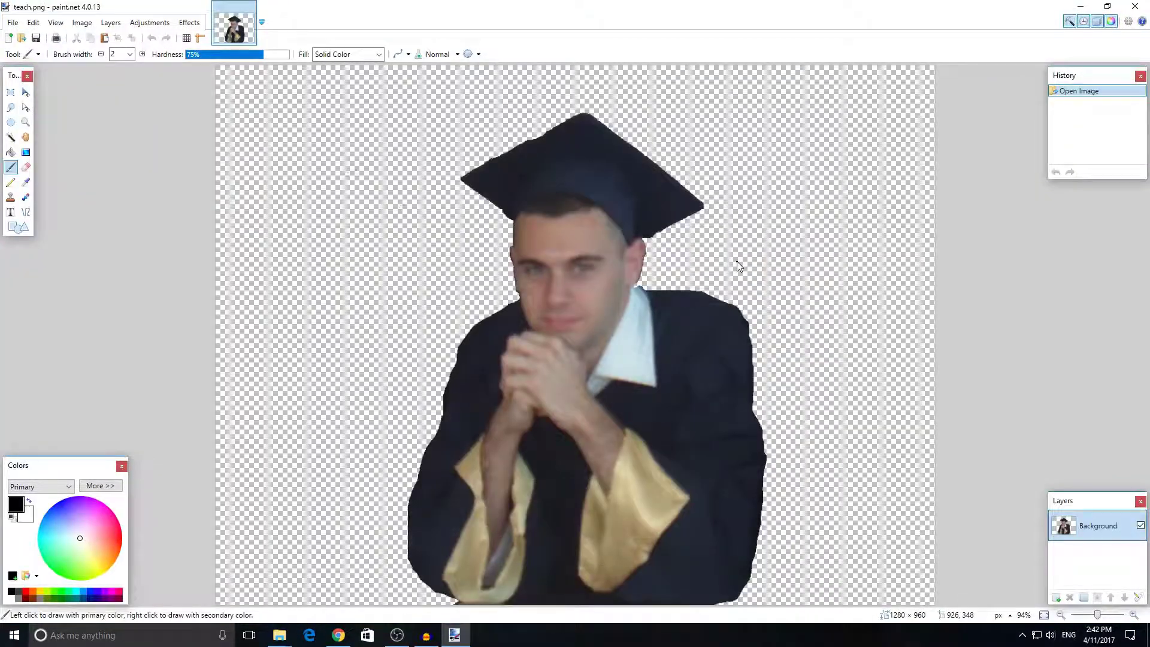
pyautogui.hotkey('alt', 'F4')
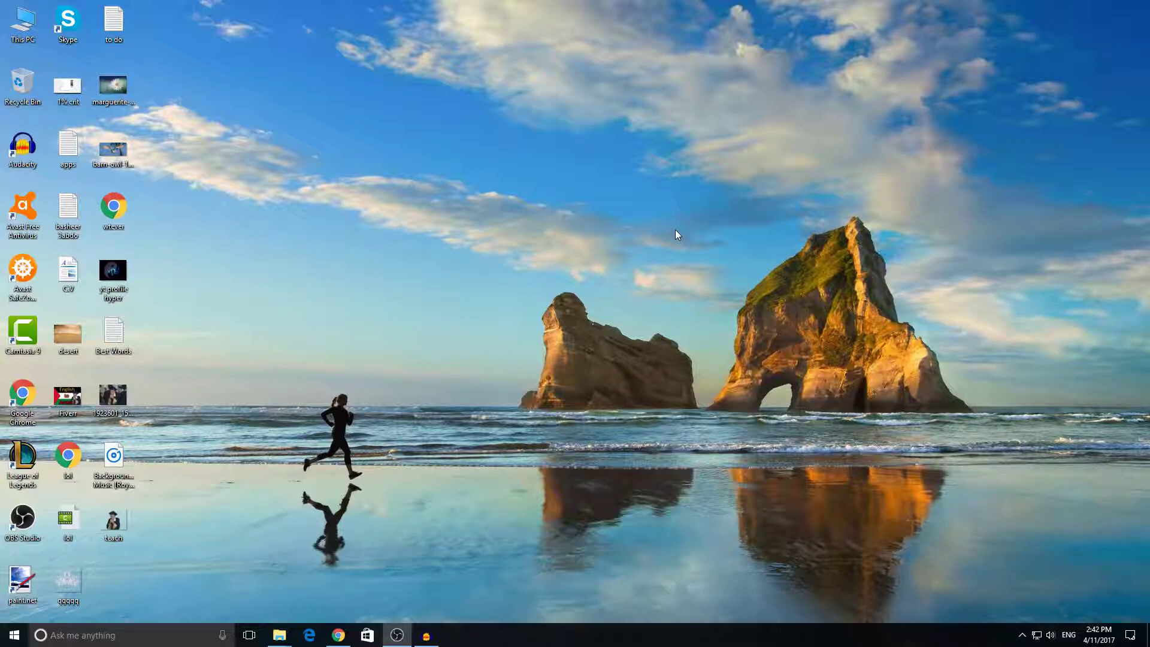
# - Search Windows for "paint", launch the standard Paint app to look at its blank canvas, and close it
pyautogui.click(14, 635)
pyautogui.click(112, 638)
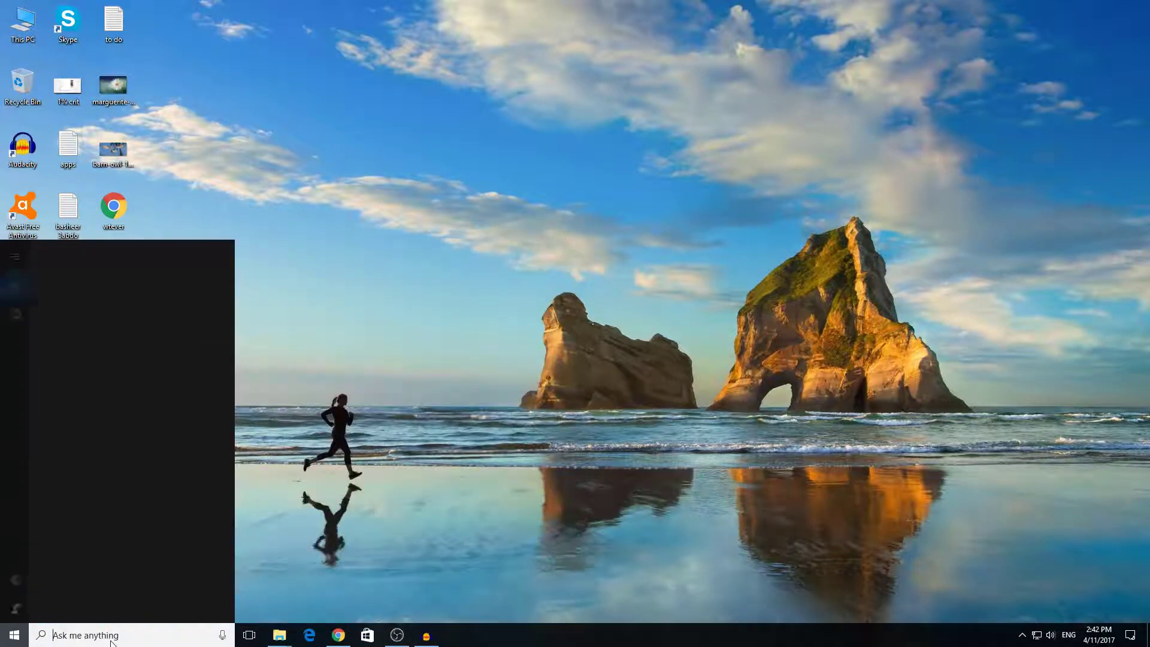
pyautogui.write('paint')
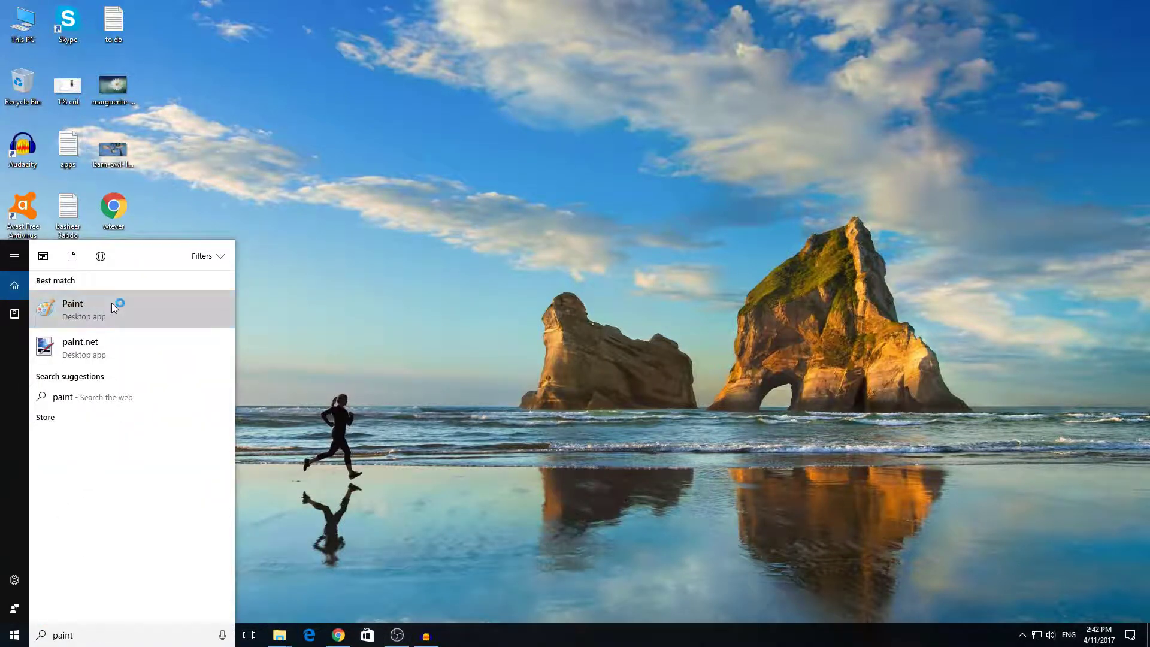
pyautogui.click(111, 303)
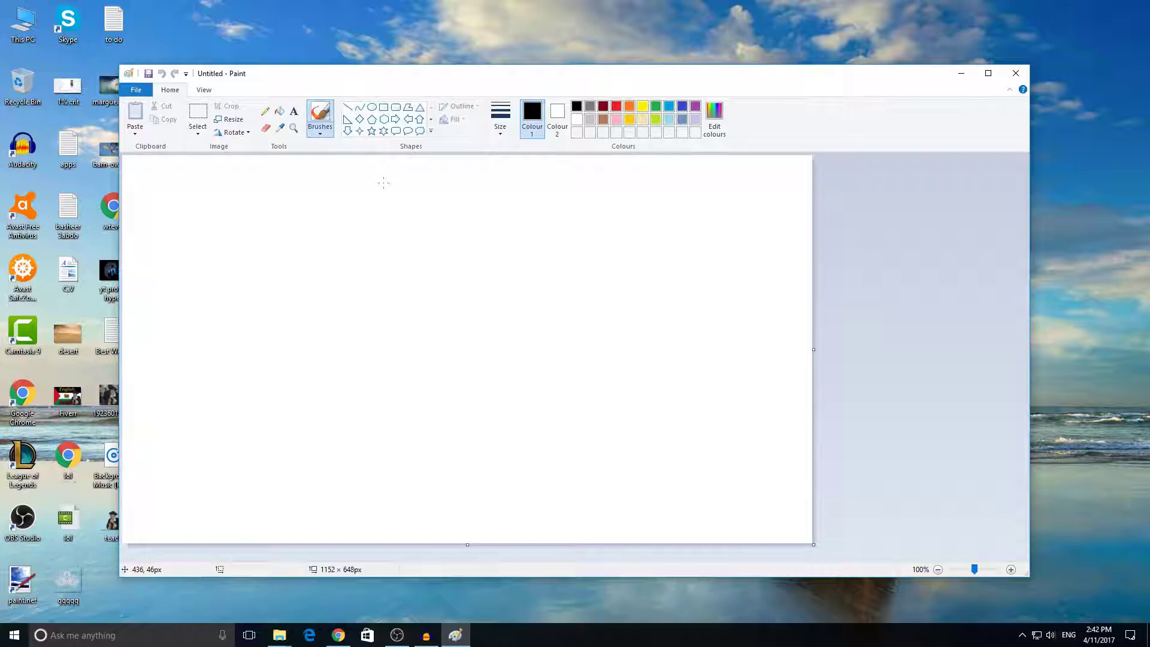
pyautogui.click(1011, 72)
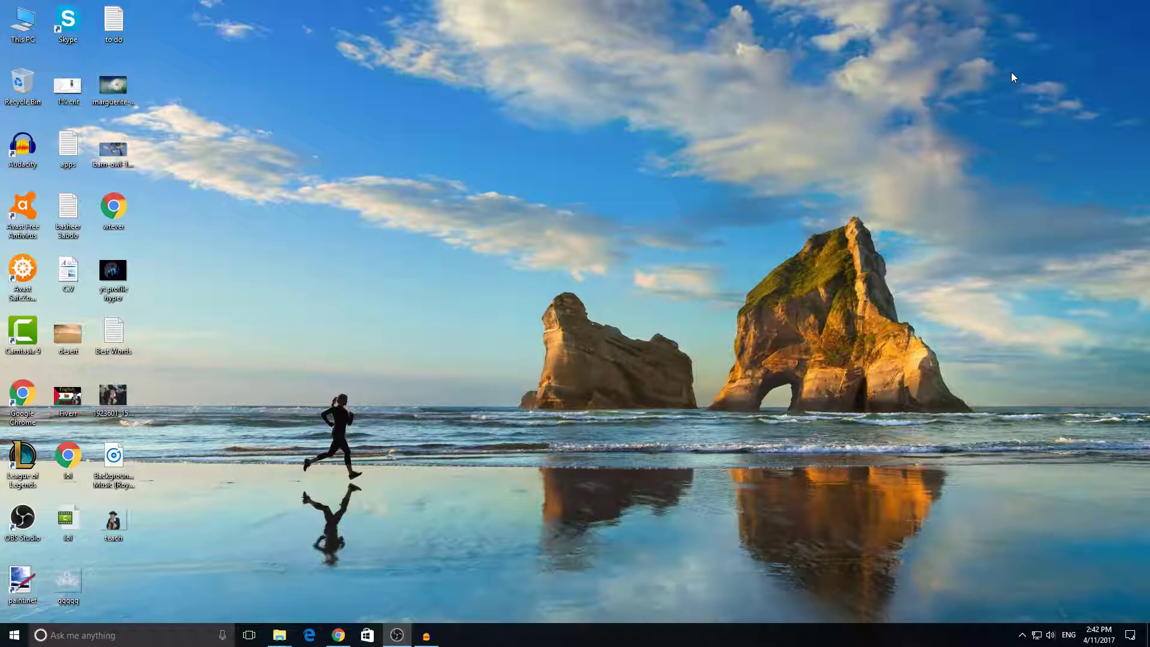
# - Launch paint.net from the desktop, examine the file types offered for saving, and close it without saving
pyautogui.doubleClick(21, 581)
pyautogui.click(13, 22)
pyautogui.click(36, 120)
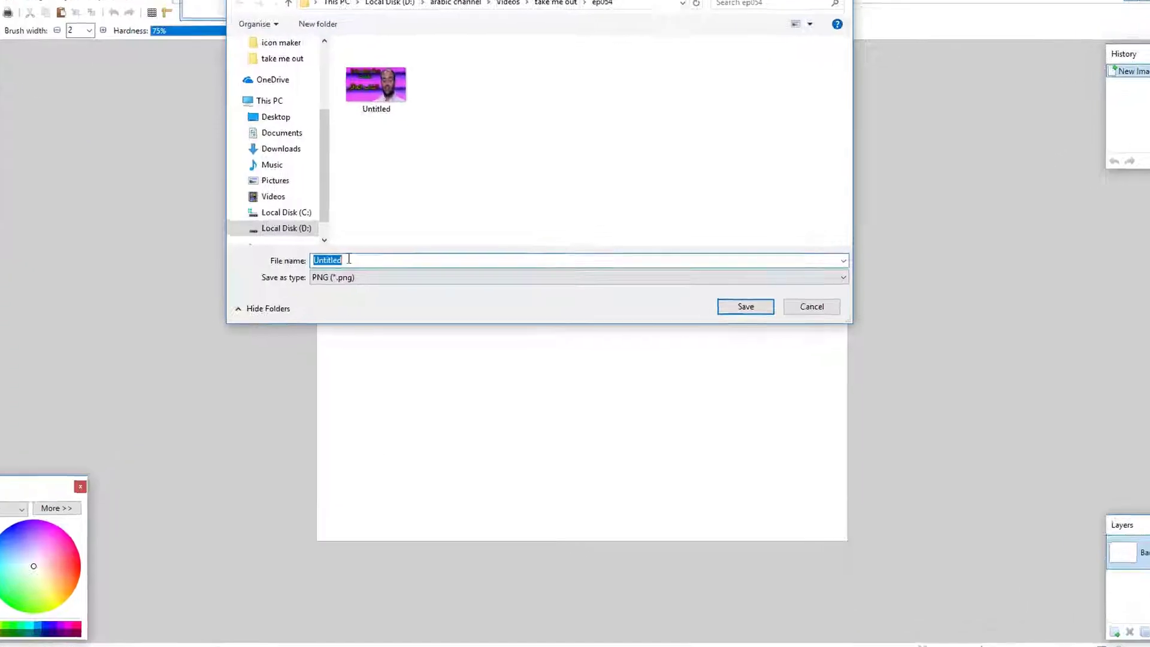
pyautogui.click(352, 278)
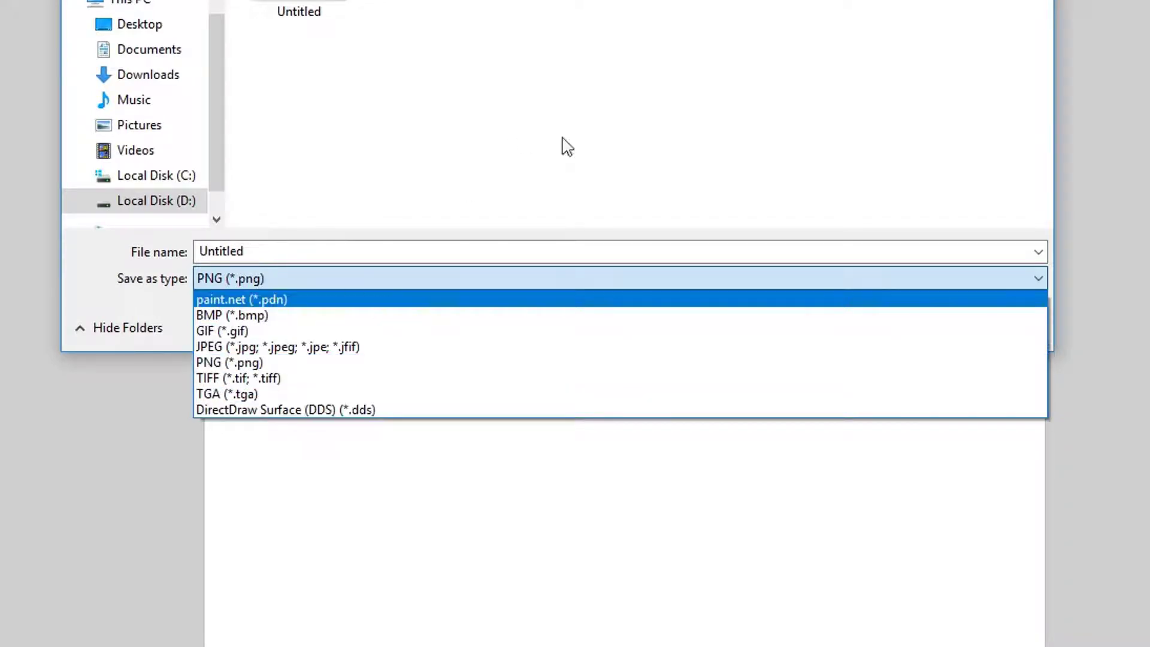
pyautogui.press('Escape')
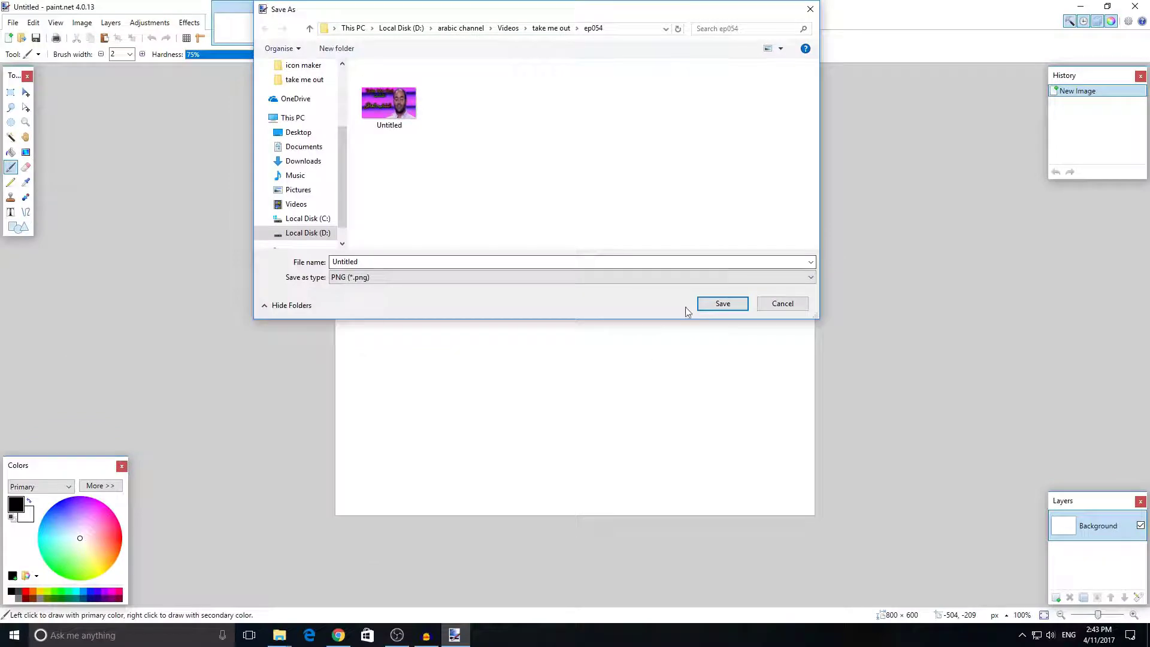
pyautogui.click(792, 302)
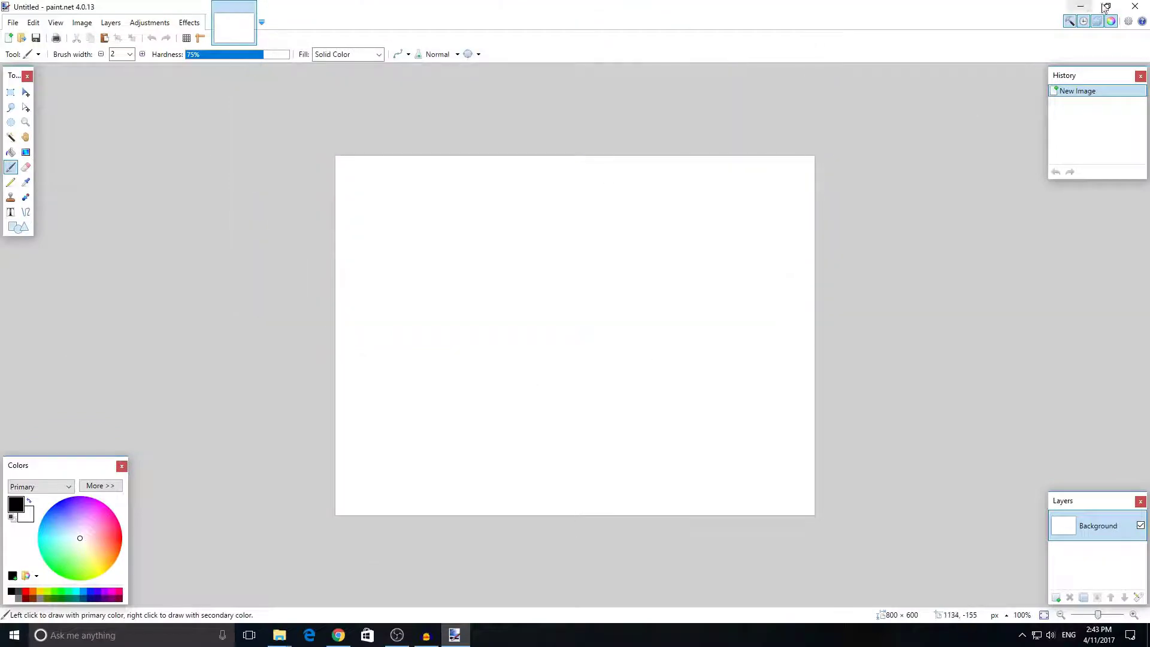
pyautogui.click(1136, 7)
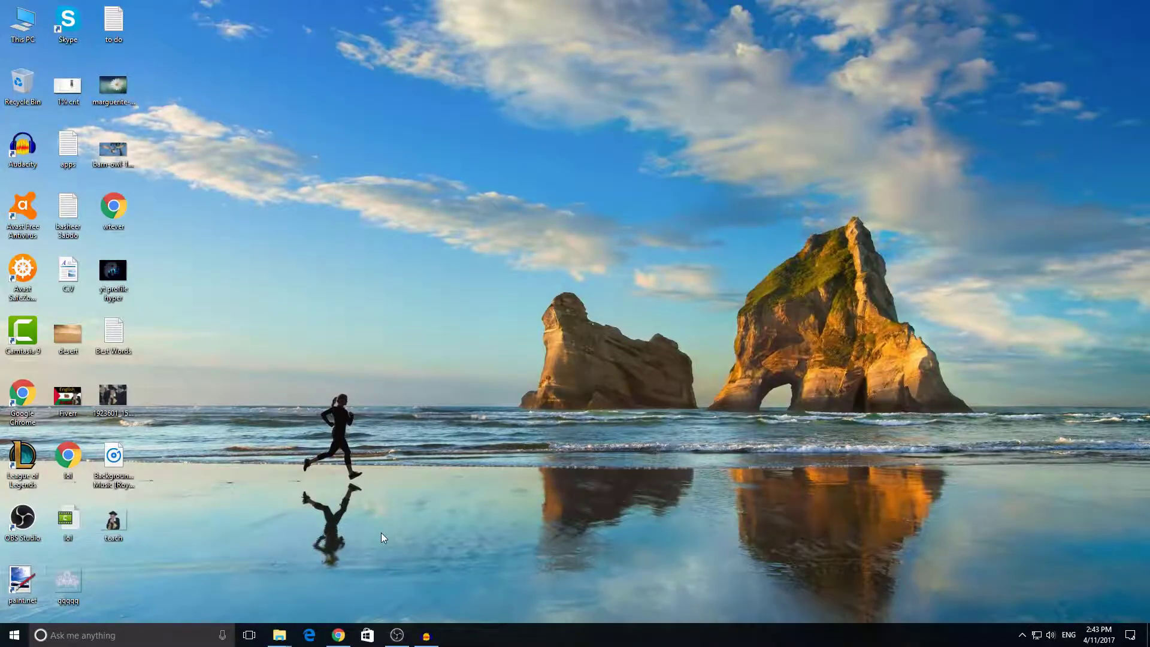